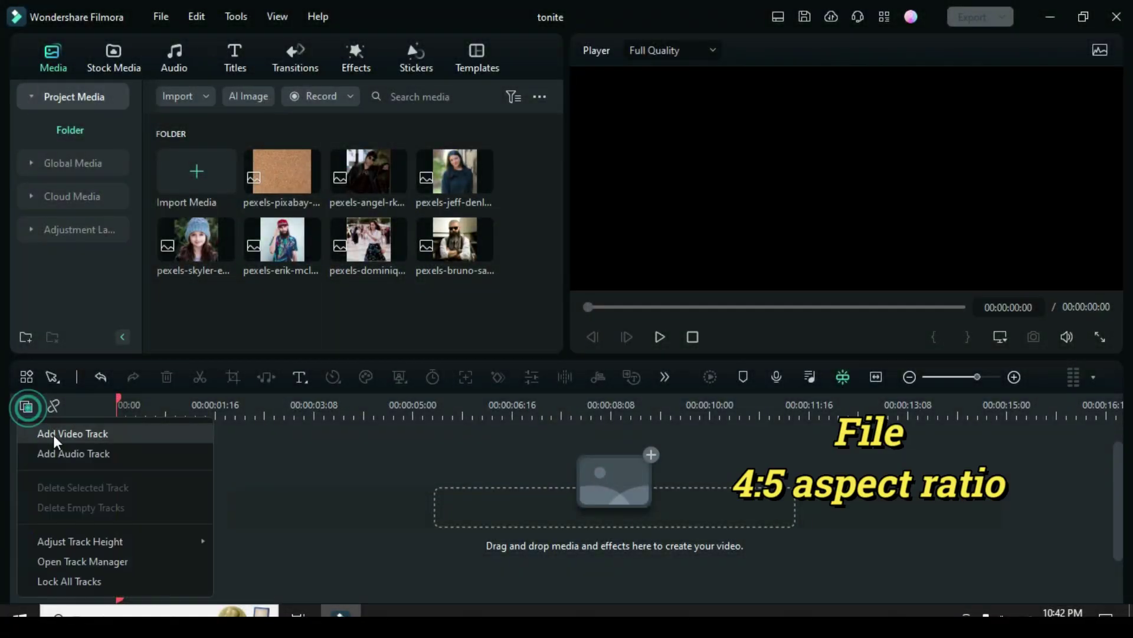
Add a second video track and set the project aspect ratio to 4:5 (Vertical) at 1024x1280.
{"action": "left_click", "coordinate": [49, 436]}
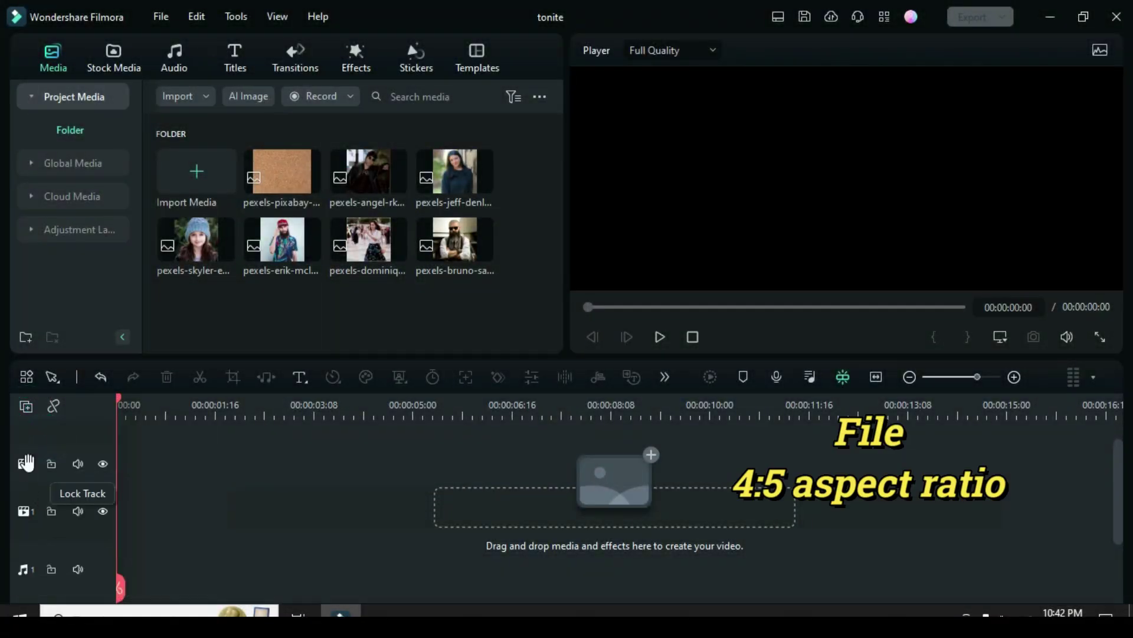
{"action": "left_click", "coordinate": [160, 16]}
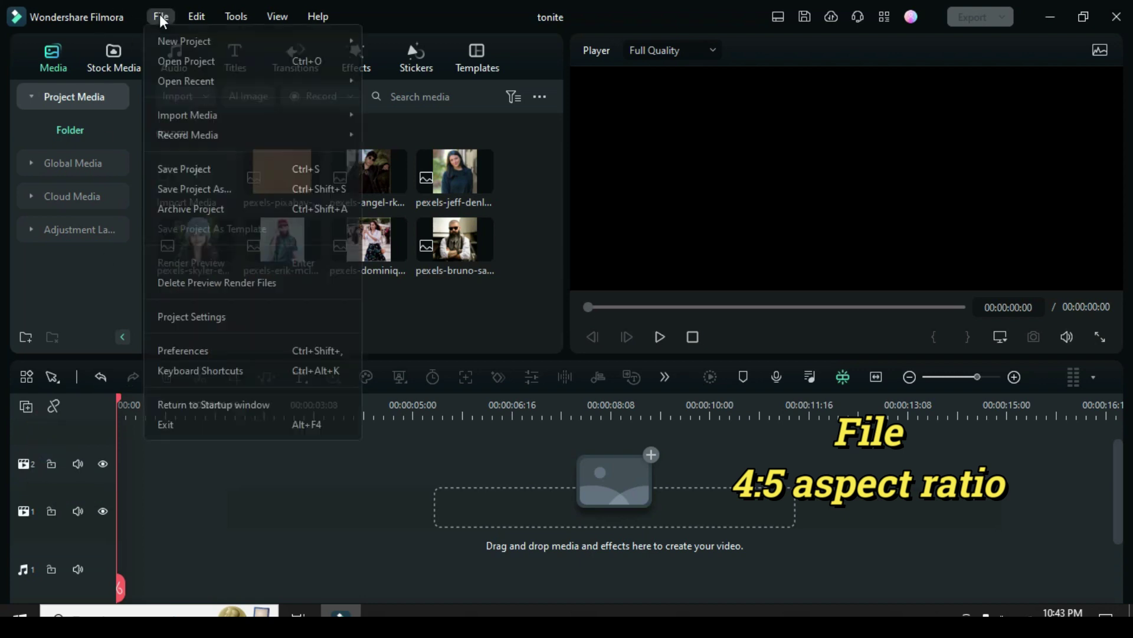
{"action": "left_click", "coordinate": [198, 316]}
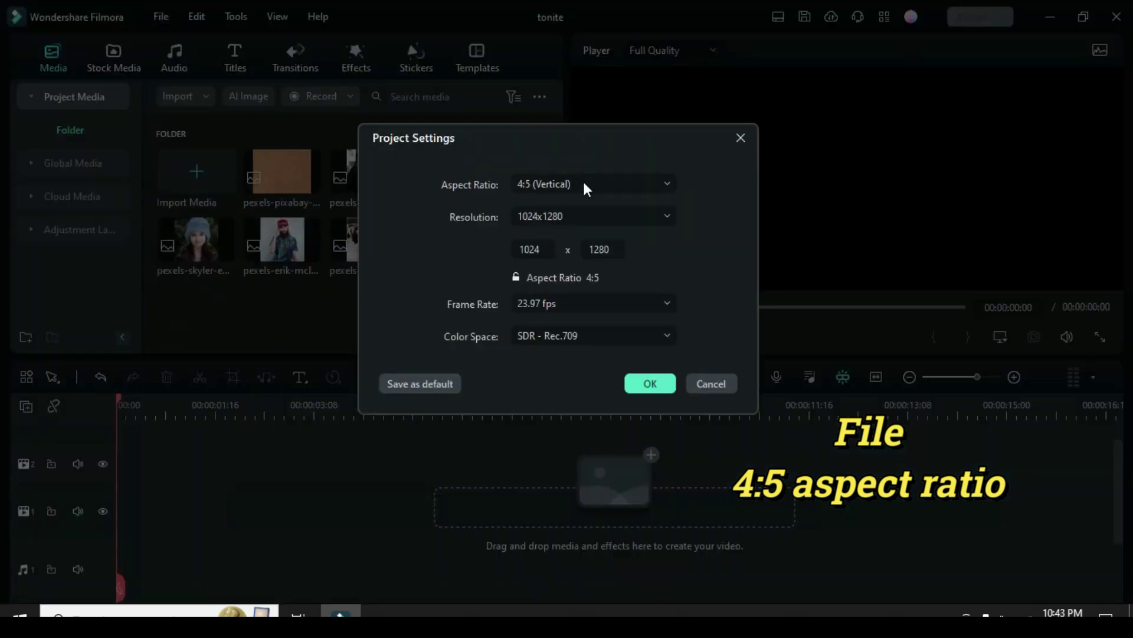
{"action": "left_click", "coordinate": [595, 180]}
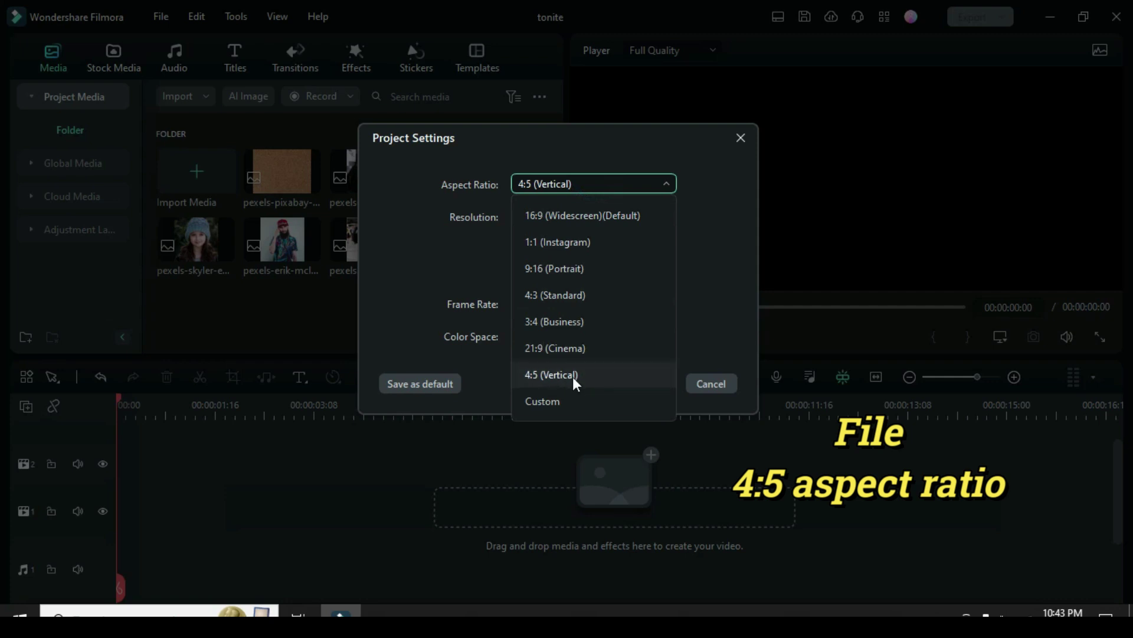
{"action": "left_click", "coordinate": [534, 374]}
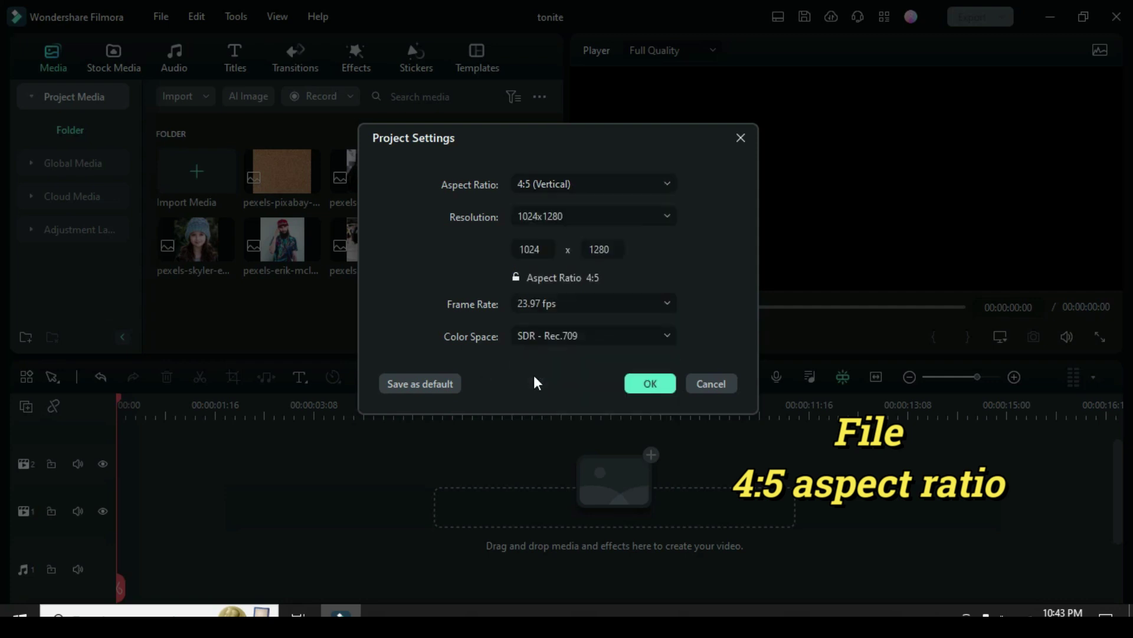
{"action": "left_click", "coordinate": [650, 385]}
Place the off-white solid color from the stock media on video track 2 and crop it to fit the frame.
{"action": "left_click", "coordinate": [114, 57]}
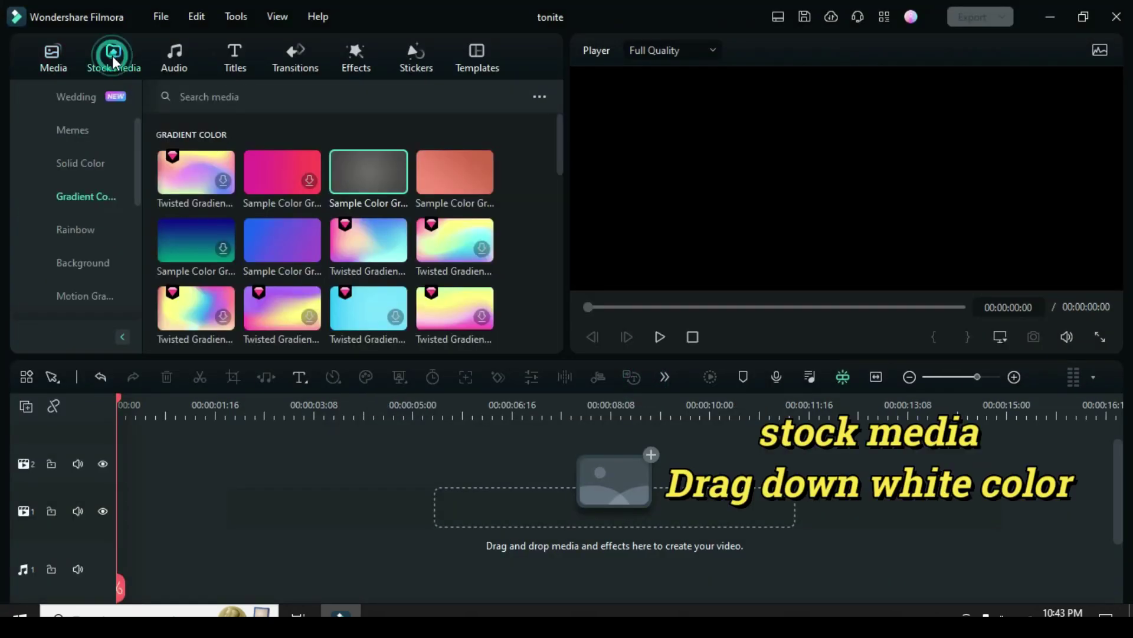
{"action": "left_click", "coordinate": [72, 164]}
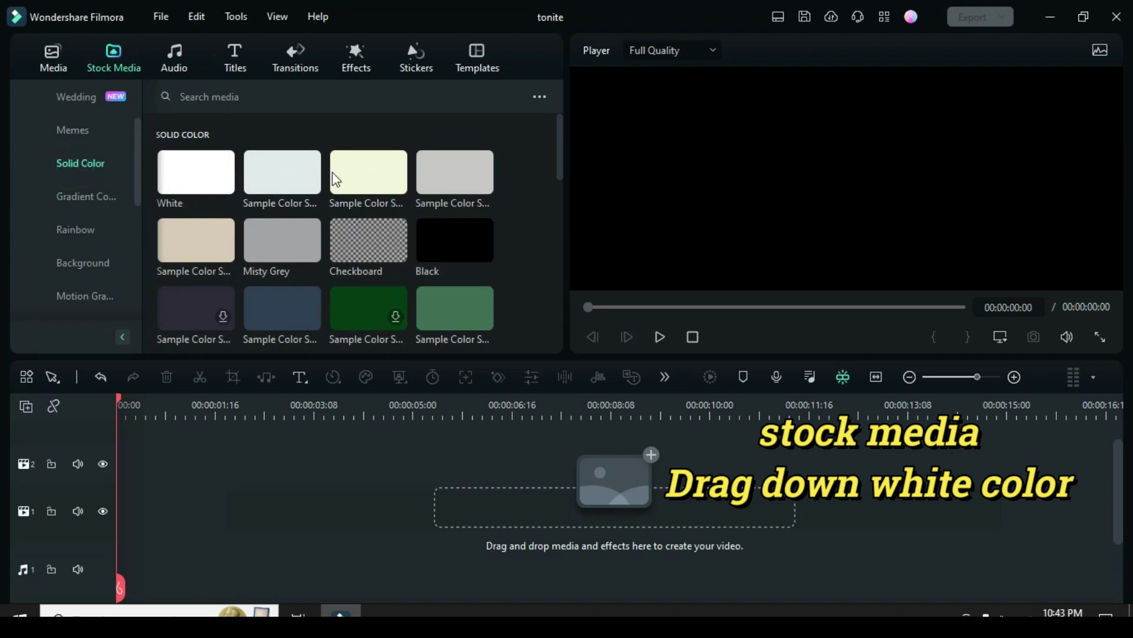
{"action": "left_click_drag", "start_coordinate": [285, 164], "coordinate": [177, 482]}
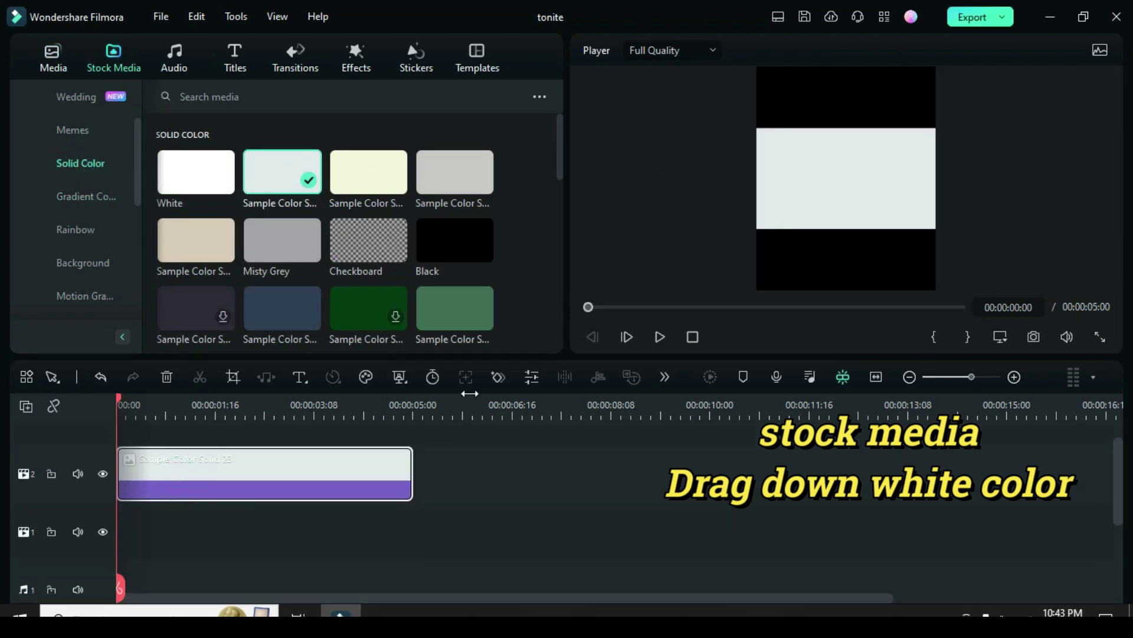
{"action": "right_click", "coordinate": [249, 472]}
{"action": "left_click", "coordinate": [294, 318]}
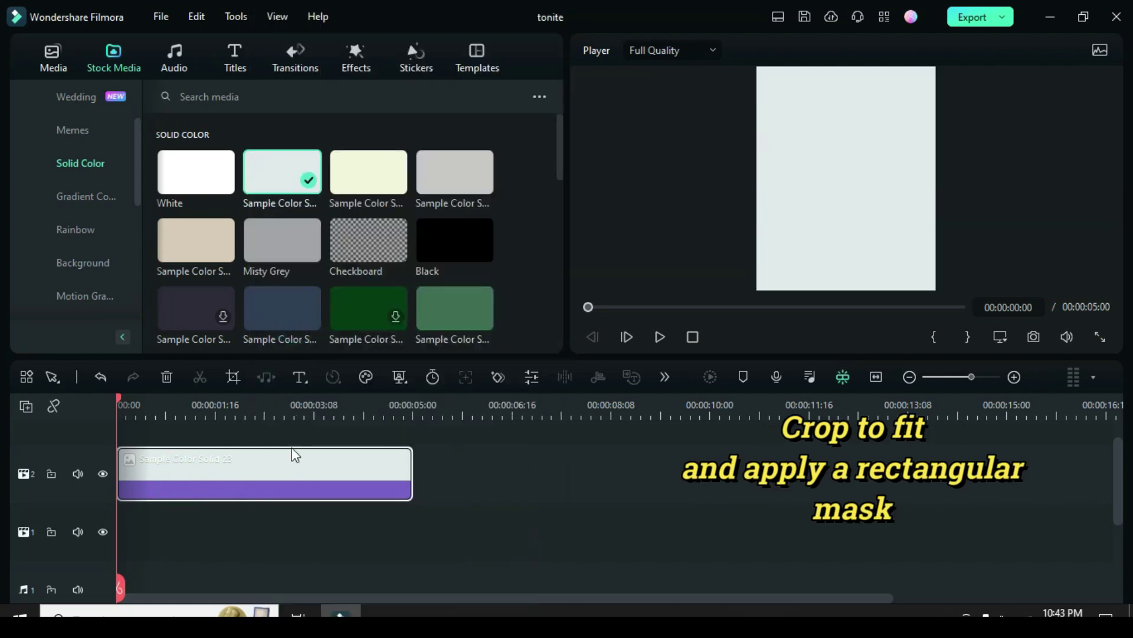
Apply a rectangle mask to the off-white clip with a width of 62% and a height of 64%.
{"action": "double_click", "coordinate": [264, 462]}
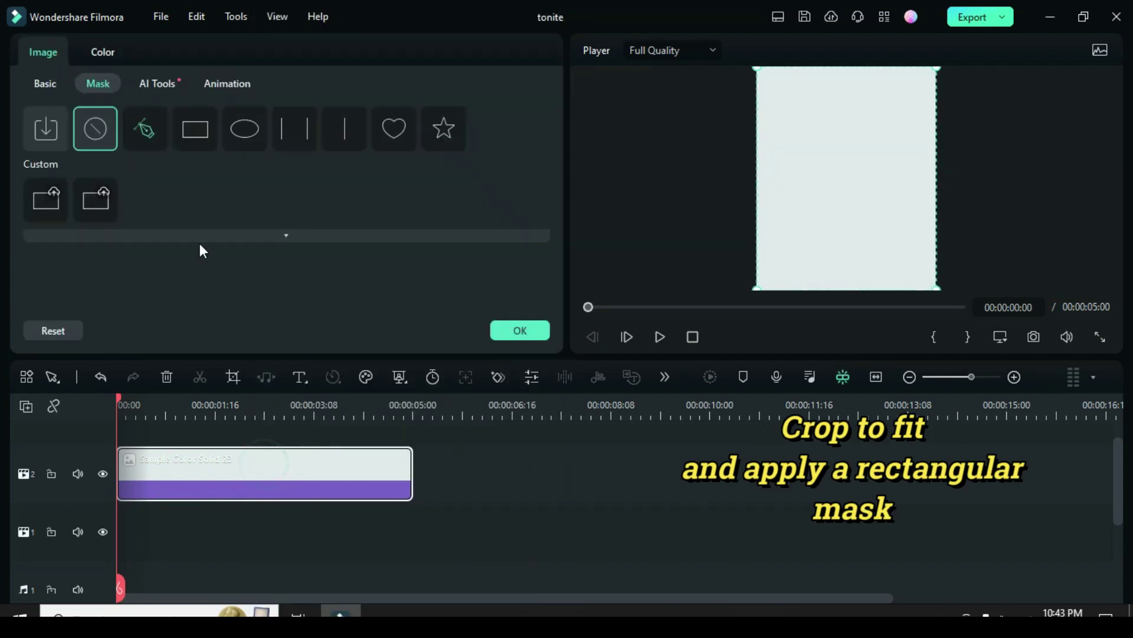
{"action": "left_click", "coordinate": [194, 136]}
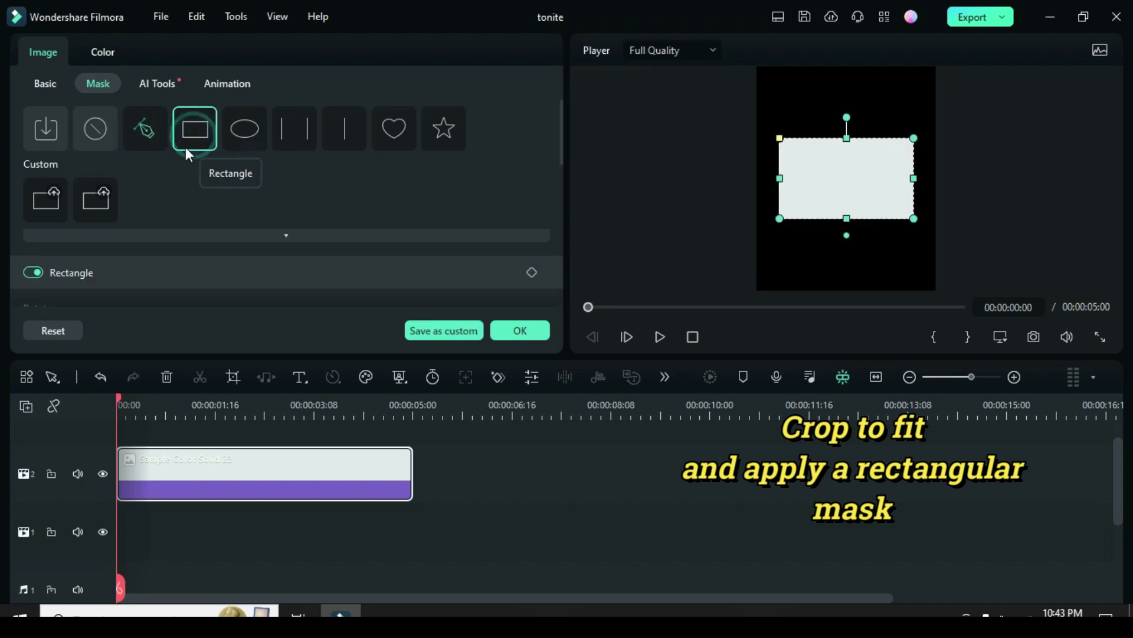
{"action": "left_click_drag", "start_coordinate": [561, 121], "coordinate": [550, 213]}
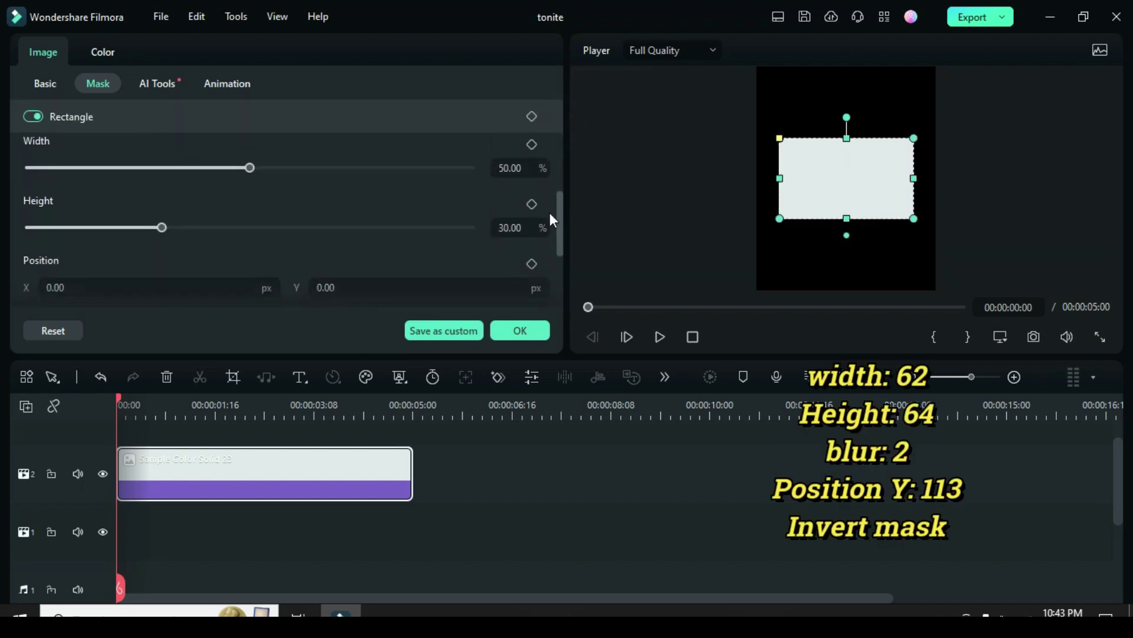
{"action": "left_click", "coordinate": [502, 168]}
{"action": "type", "text": "62"}
{"action": "left_click", "coordinate": [459, 151]}
{"action": "left_click", "coordinate": [502, 227]}
{"action": "type", "text": "64"}
{"action": "left_click", "coordinate": [454, 203]}
Set the mask's Y position to 113 px and blur strength to 2%, and invert the mask.
{"action": "scroll", "coordinate": [456, 246], "scroll_direction": "down", "scroll_amount": 2}
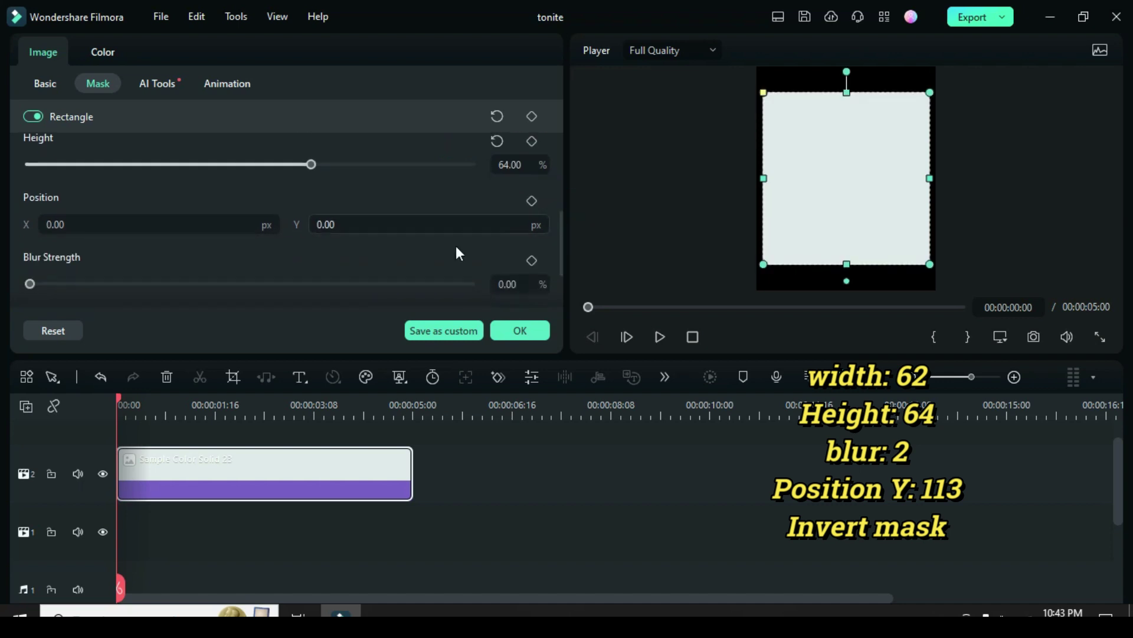
{"action": "left_click", "coordinate": [314, 222]}
{"action": "type", "text": "113"}
{"action": "left_click", "coordinate": [348, 201]}
{"action": "scroll", "coordinate": [557, 219], "scroll_direction": "down", "scroll_amount": 2}
{"action": "left_click", "coordinate": [505, 229]}
{"action": "type", "text": "2"}
{"action": "left_click", "coordinate": [445, 215]}
{"action": "left_click_drag", "start_coordinate": [557, 239], "coordinate": [562, 254]}
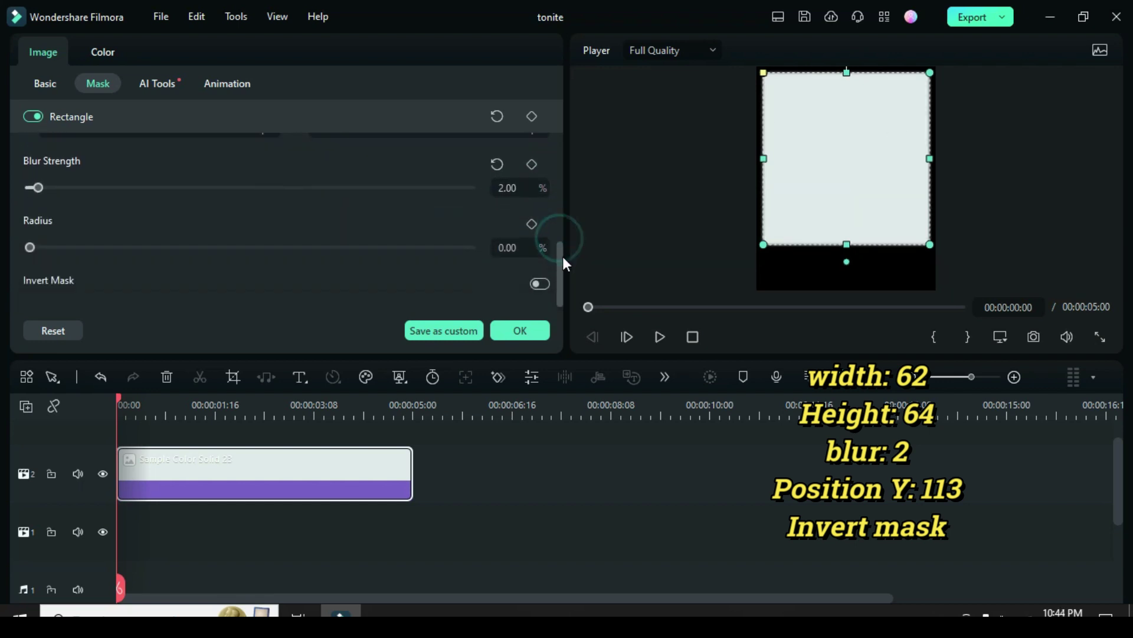
{"action": "left_click", "coordinate": [539, 283]}
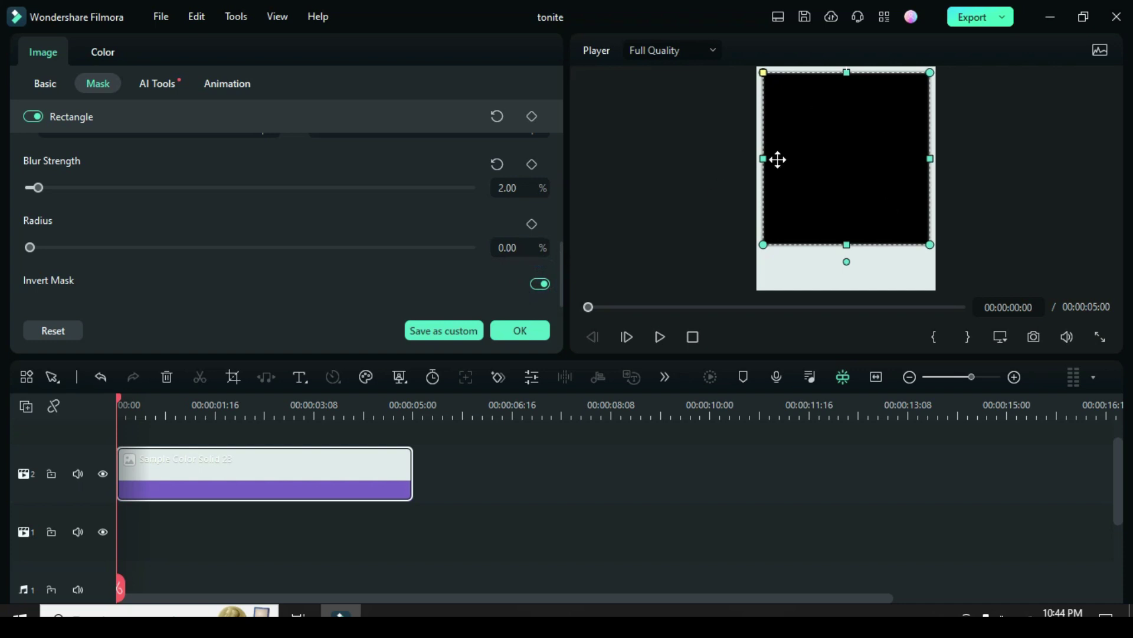
{"action": "left_click", "coordinate": [517, 332]}
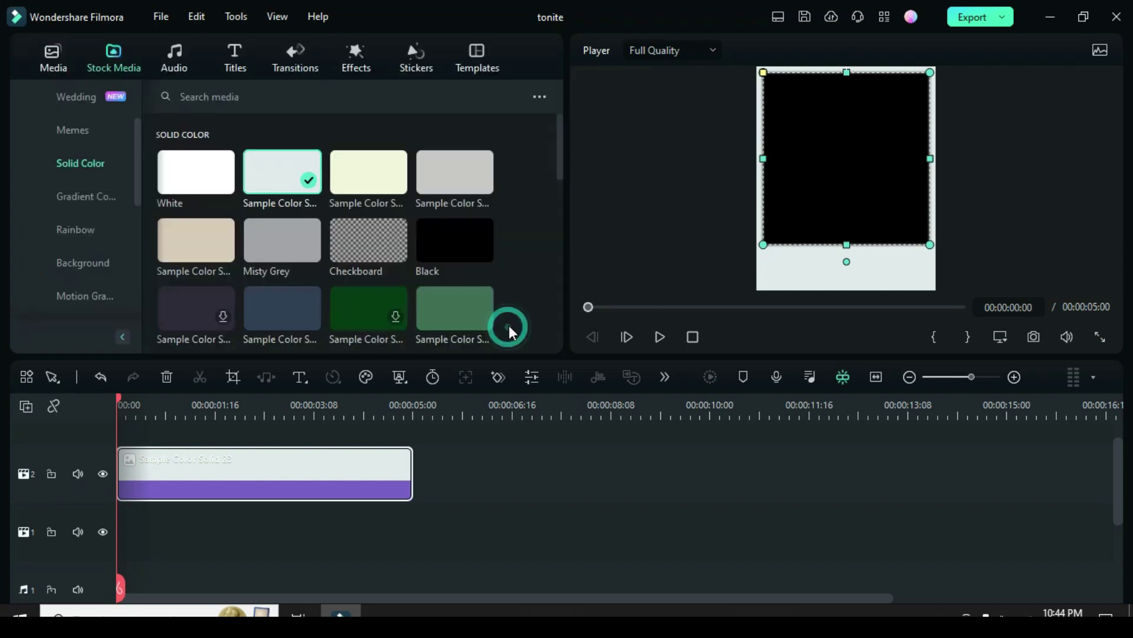
Place the dark grey stock gradient, Sample Color Gradient 07, on video track 1 and crop it to fit.
{"action": "left_click", "coordinate": [75, 199]}
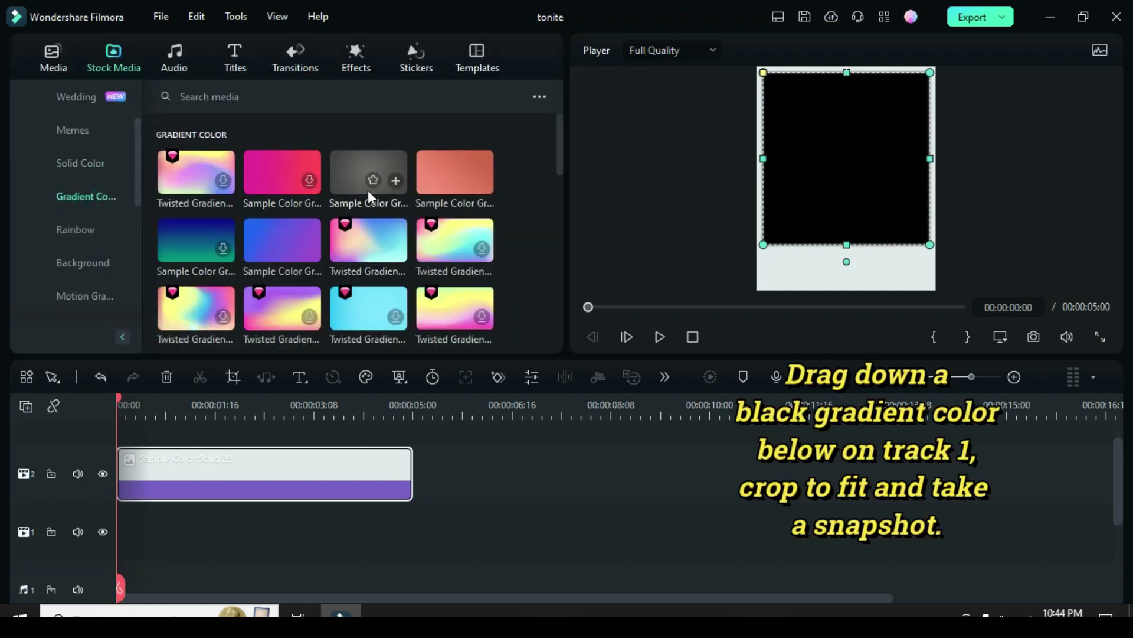
{"action": "left_click_drag", "start_coordinate": [367, 161], "coordinate": [148, 531]}
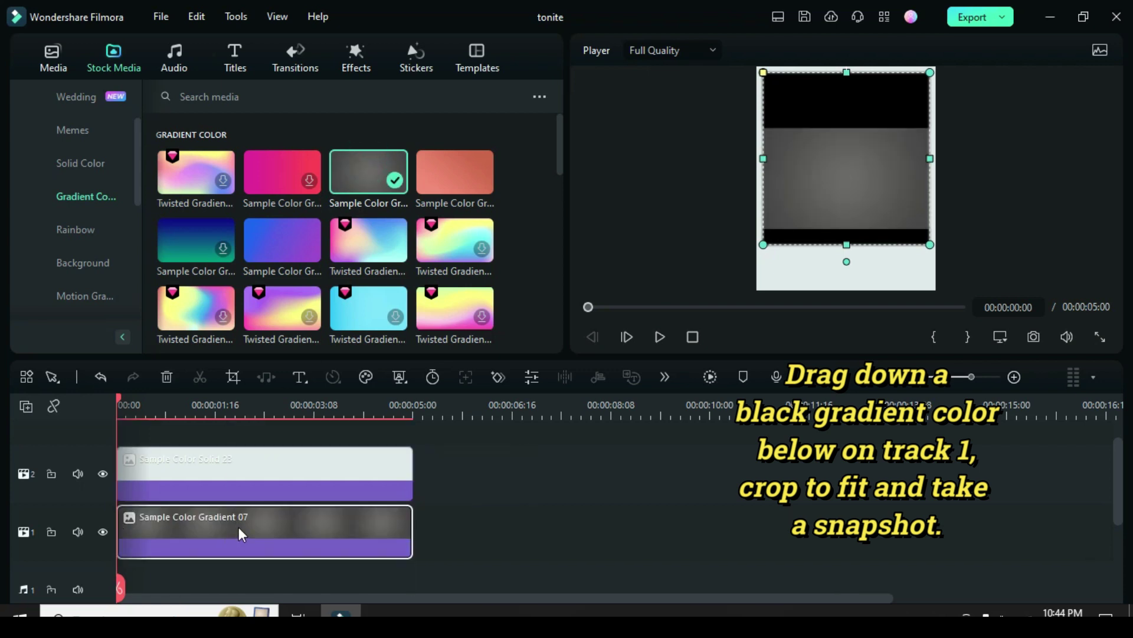
{"action": "right_click", "coordinate": [316, 526]}
{"action": "left_click", "coordinate": [369, 315]}
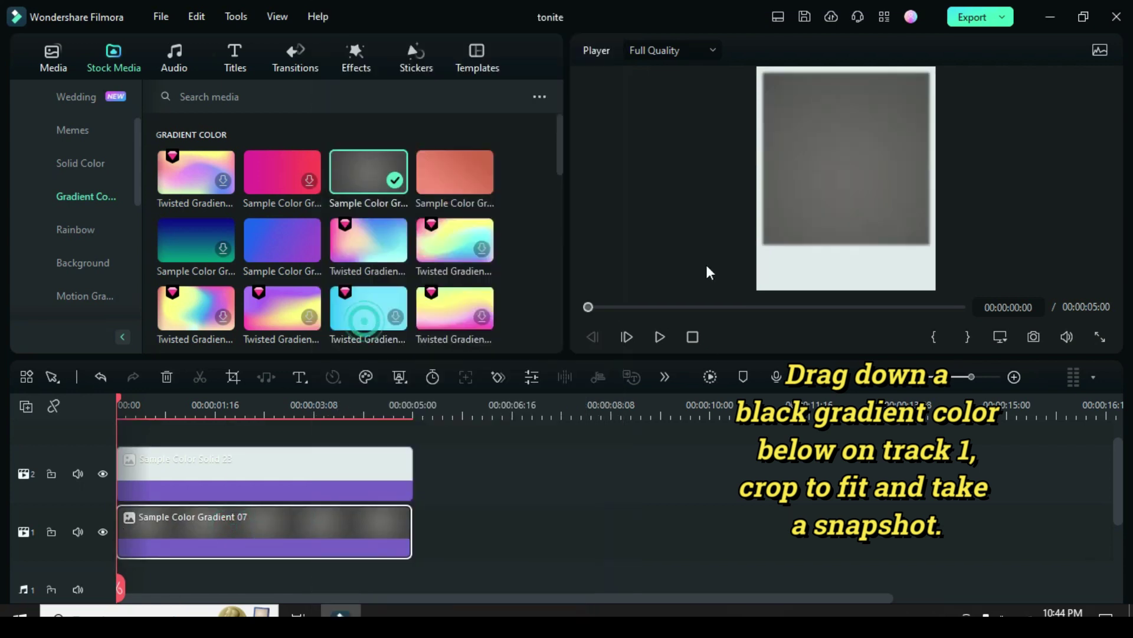
Take a snapshot of the empty Polaroid-style frame into the project media.
{"action": "left_click", "coordinate": [52, 56]}
{"action": "left_click", "coordinate": [1034, 337]}
{"action": "left_click", "coordinate": [651, 338]}
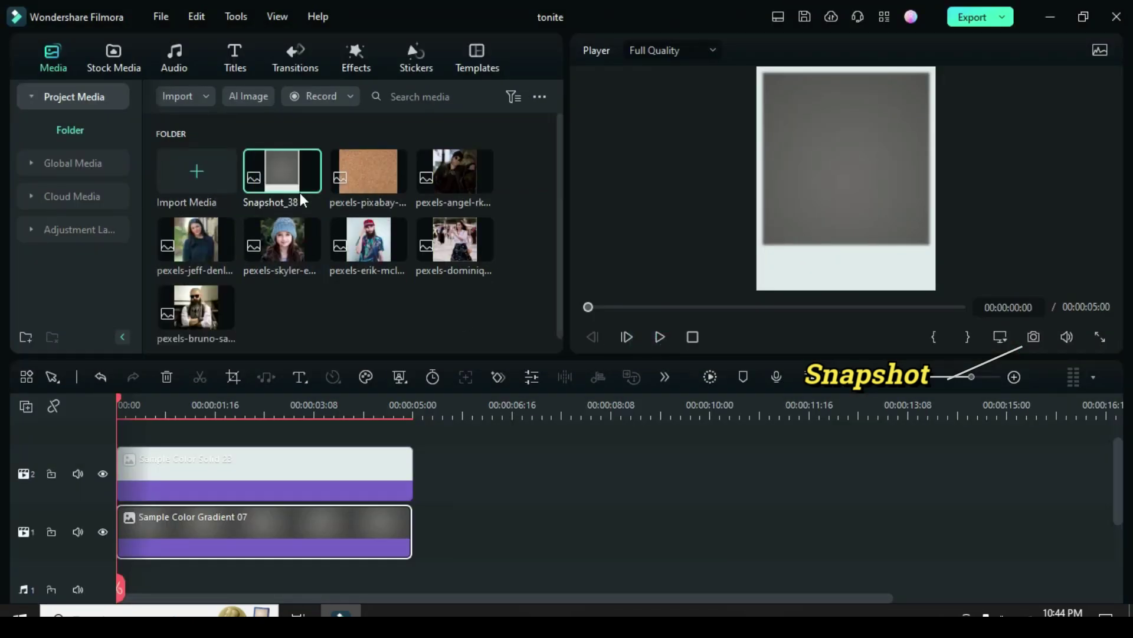
Replace the track 1 gradient with the photo of the man in sunglasses and a leather jacket, cropped to fit, and save a PNG snapshot.
{"action": "left_click", "coordinate": [158, 376]}
{"action": "left_click_drag", "start_coordinate": [444, 168], "coordinate": [164, 518]}
{"action": "right_click", "coordinate": [228, 523]}
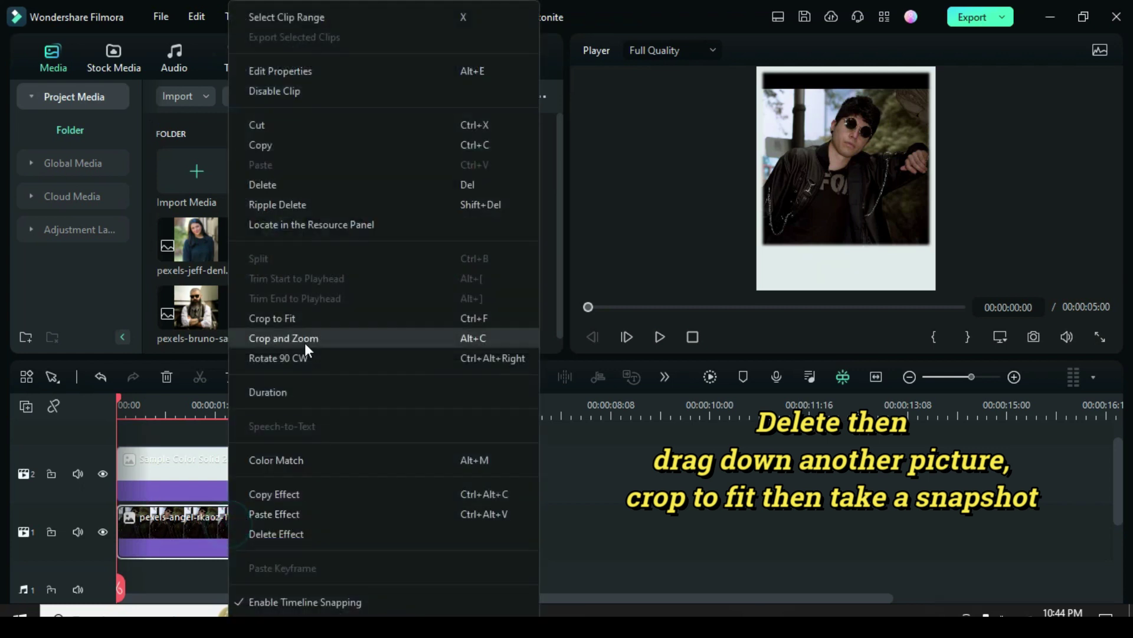
{"action": "left_click", "coordinate": [294, 317]}
{"action": "left_click", "coordinate": [1033, 336]}
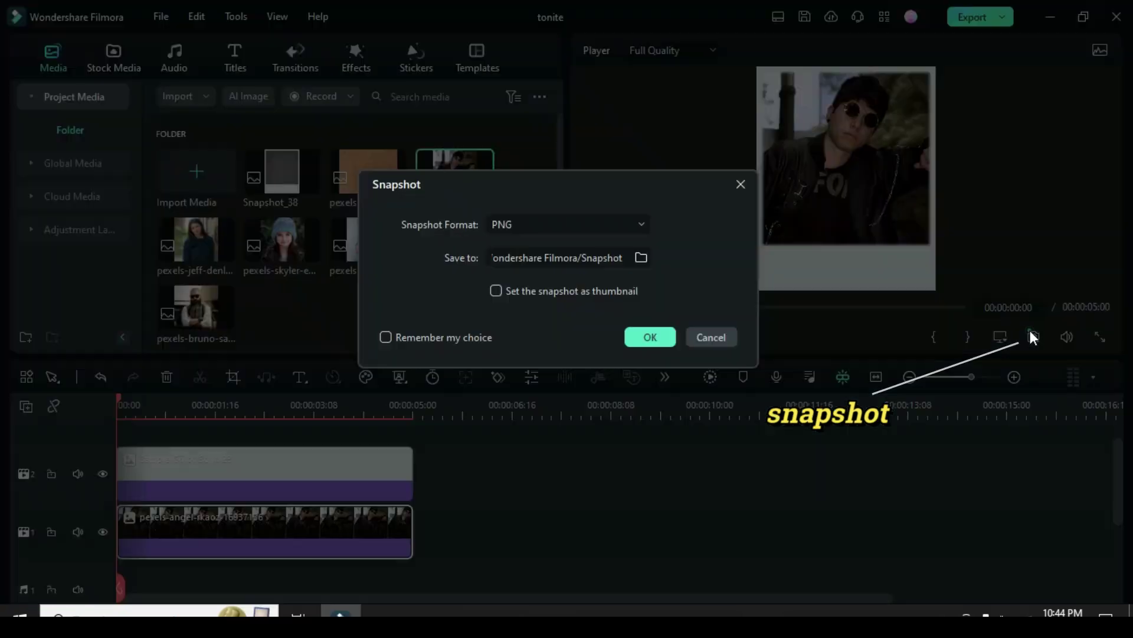
{"action": "left_click", "coordinate": [650, 337]}
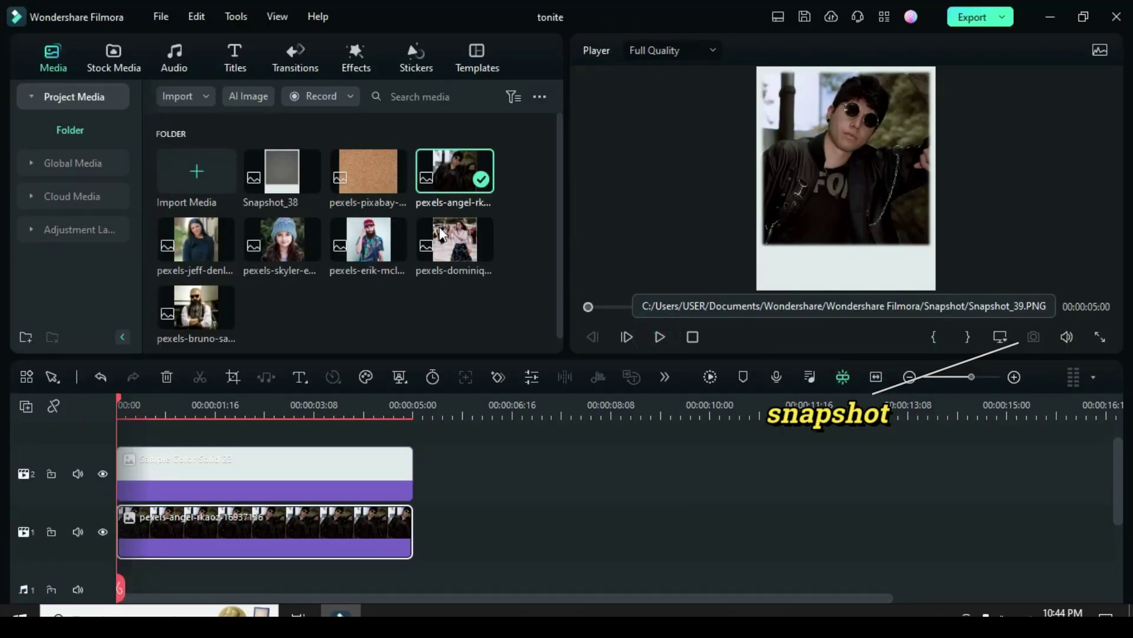
Replace the track 1 photo with the dark-haired woman in the dark sweater, cropped to fit, and take a snapshot.
{"action": "left_click", "coordinate": [167, 377]}
{"action": "left_click_drag", "start_coordinate": [278, 243], "coordinate": [208, 527]}
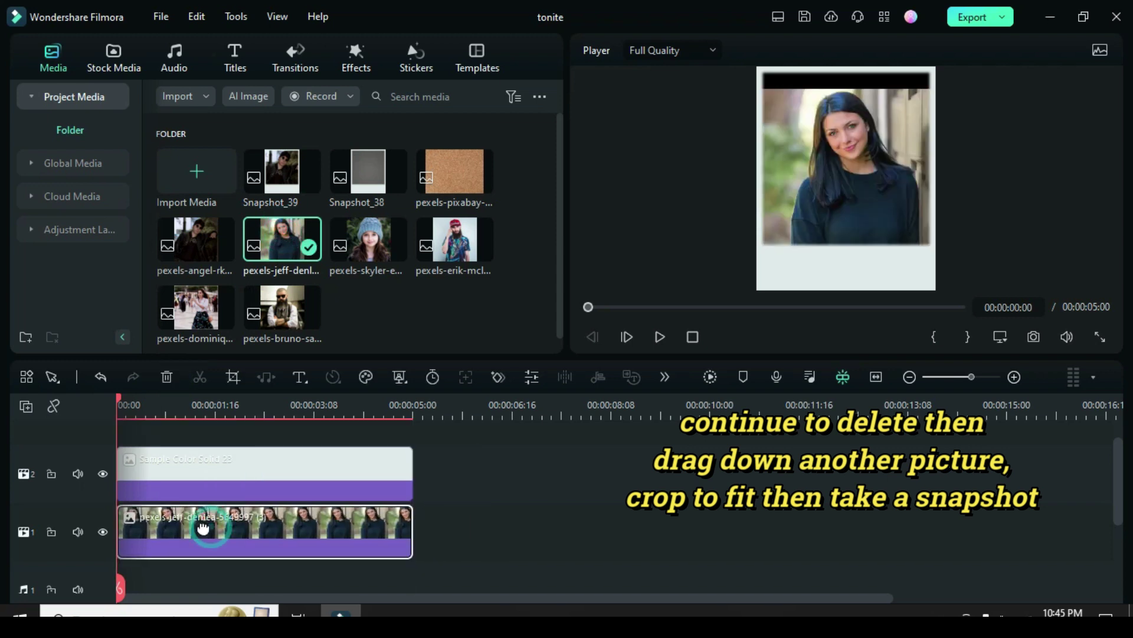
{"action": "right_click", "coordinate": [204, 526]}
{"action": "left_click", "coordinate": [242, 318]}
{"action": "left_click", "coordinate": [1034, 336]}
{"action": "left_click", "coordinate": [649, 334]}
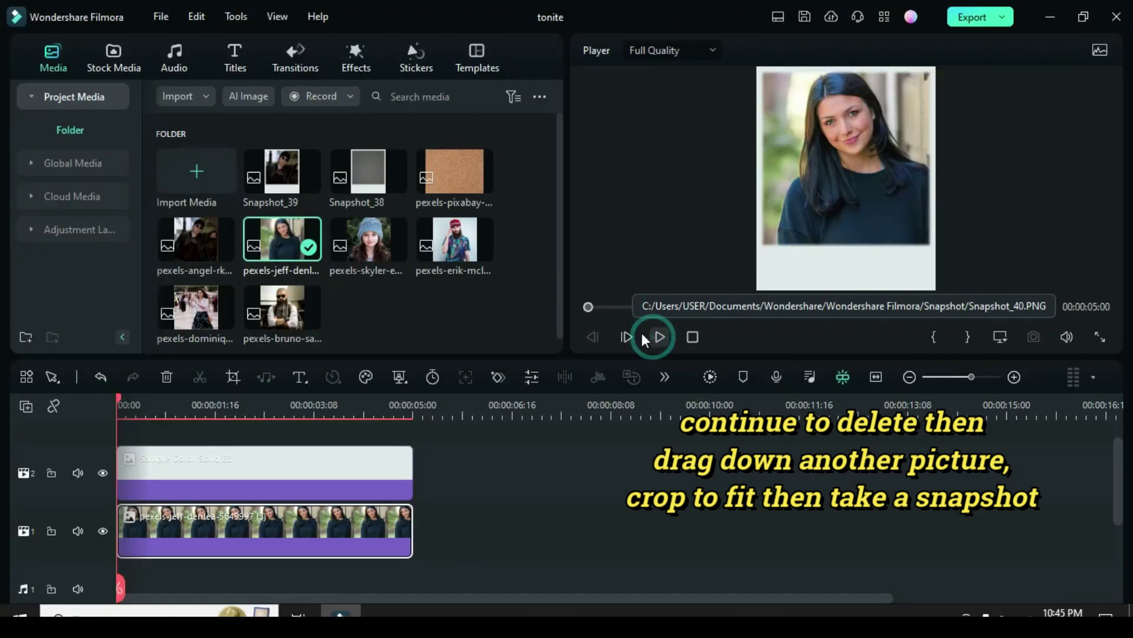
Replace the track 1 photo with the girl in the blue knit hat, cropped to fit, and take a snapshot.
{"action": "left_click", "coordinate": [167, 376]}
{"action": "left_click_drag", "start_coordinate": [452, 241], "coordinate": [206, 526]}
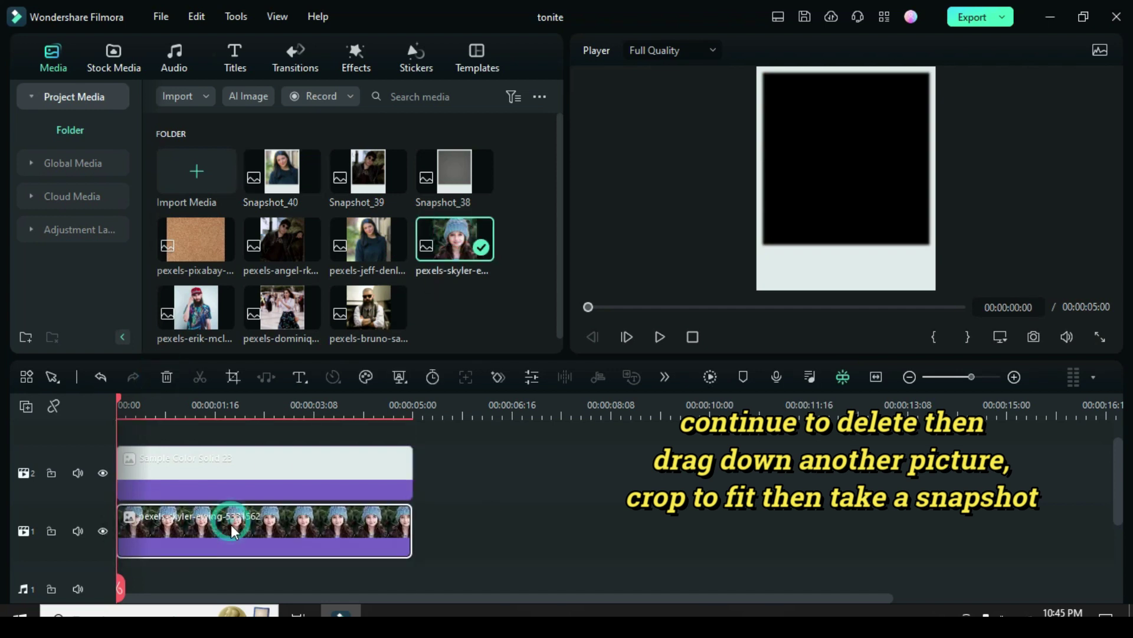
{"action": "right_click", "coordinate": [231, 529]}
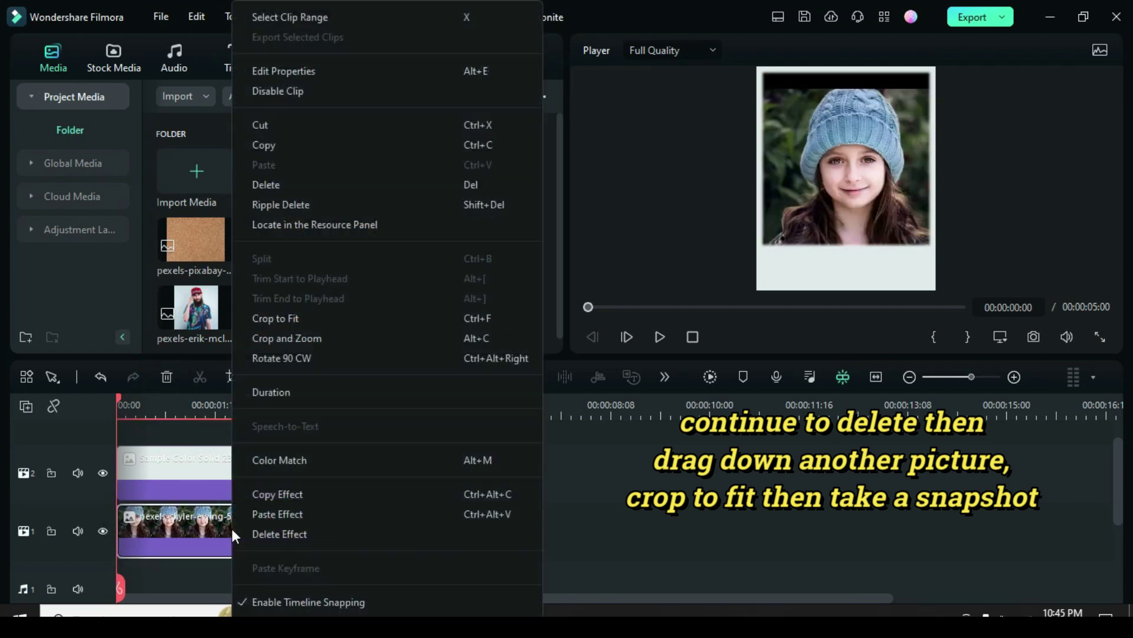
{"action": "left_click", "coordinate": [286, 318]}
{"action": "left_click", "coordinate": [1033, 337]}
{"action": "left_click", "coordinate": [649, 334]}
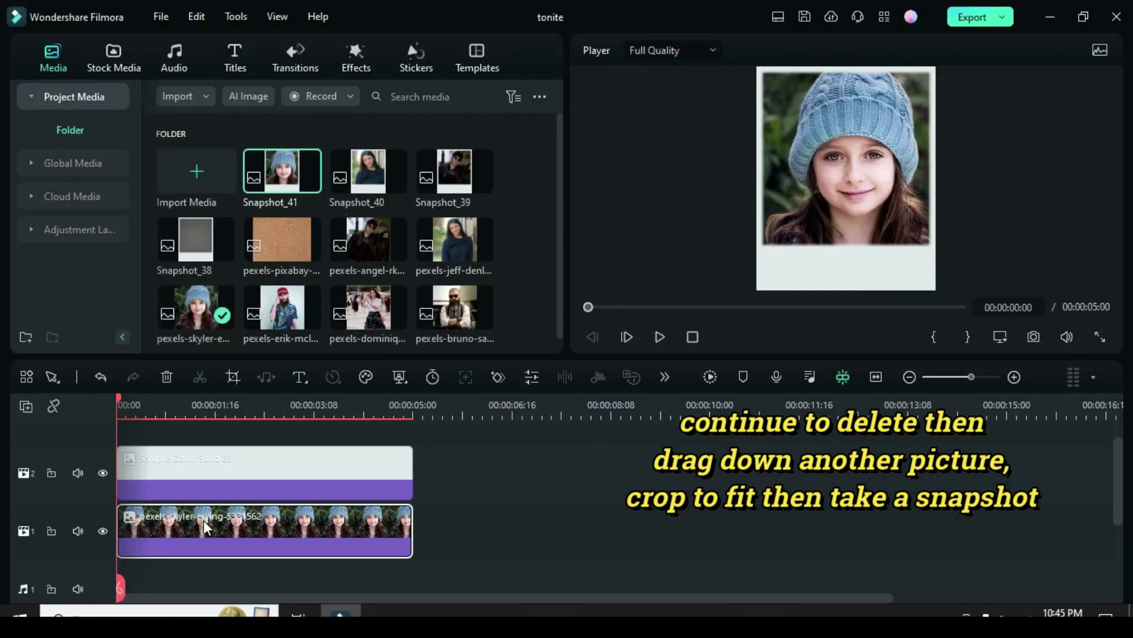
Replace the track 1 photo with the bearded man in the red cap, cropped to fit, and take a snapshot.
{"action": "left_click", "coordinate": [166, 376]}
{"action": "left_click_drag", "start_coordinate": [287, 319], "coordinate": [177, 519]}
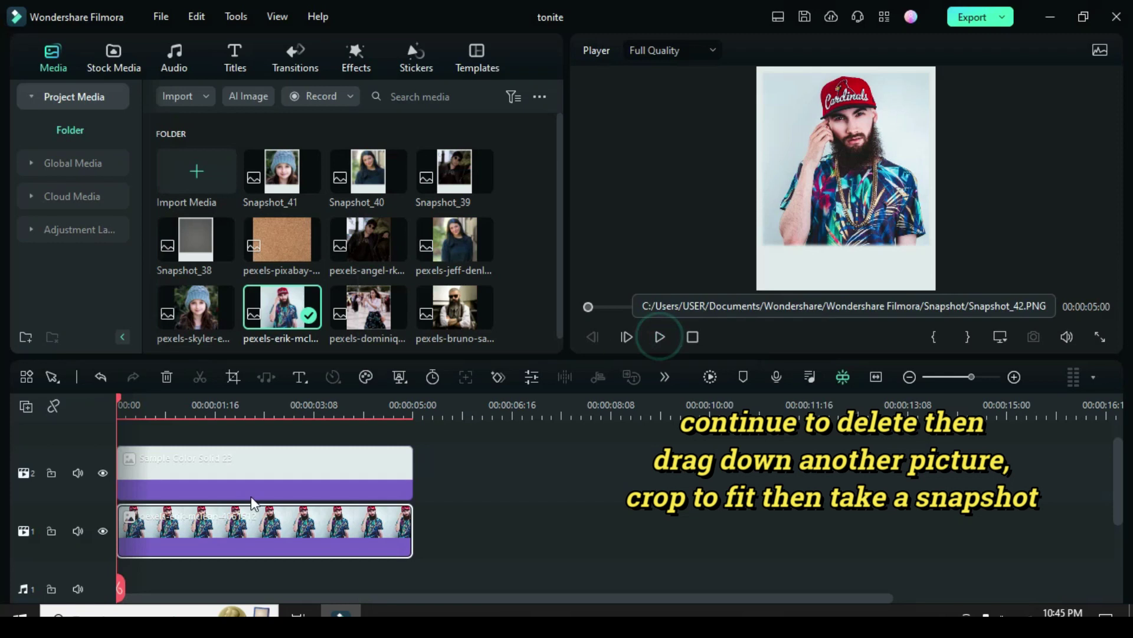
Replace the red-cap photo on track 1 with the outdoor photo of the young women and take a snapshot.
{"action": "key", "text": "Delete"}
{"action": "left_click_drag", "start_coordinate": [557, 245], "coordinate": [555, 274]}
{"action": "left_click_drag", "start_coordinate": [454, 253], "coordinate": [215, 523]}
{"action": "left_click", "coordinate": [1033, 336]}
{"action": "left_click", "coordinate": [648, 336]}
Replace the track 1 photo with the bald bearded man in sunglasses, cropped to fit, and take a snapshot.
{"action": "scroll", "coordinate": [556, 218], "scroll_direction": "down", "scroll_amount": 2}
{"action": "key", "text": "Delete"}
{"action": "left_click_drag", "start_coordinate": [282, 298], "coordinate": [281, 518]}
{"action": "right_click", "coordinate": [281, 518]}
{"action": "left_click", "coordinate": [337, 316]}
{"action": "left_click", "coordinate": [1034, 336]}
{"action": "left_click", "coordinate": [647, 336]}
Delete both clips from the timeline and remove the empty tracks.
{"action": "scroll", "coordinate": [555, 222], "scroll_direction": "up", "scroll_amount": 2}
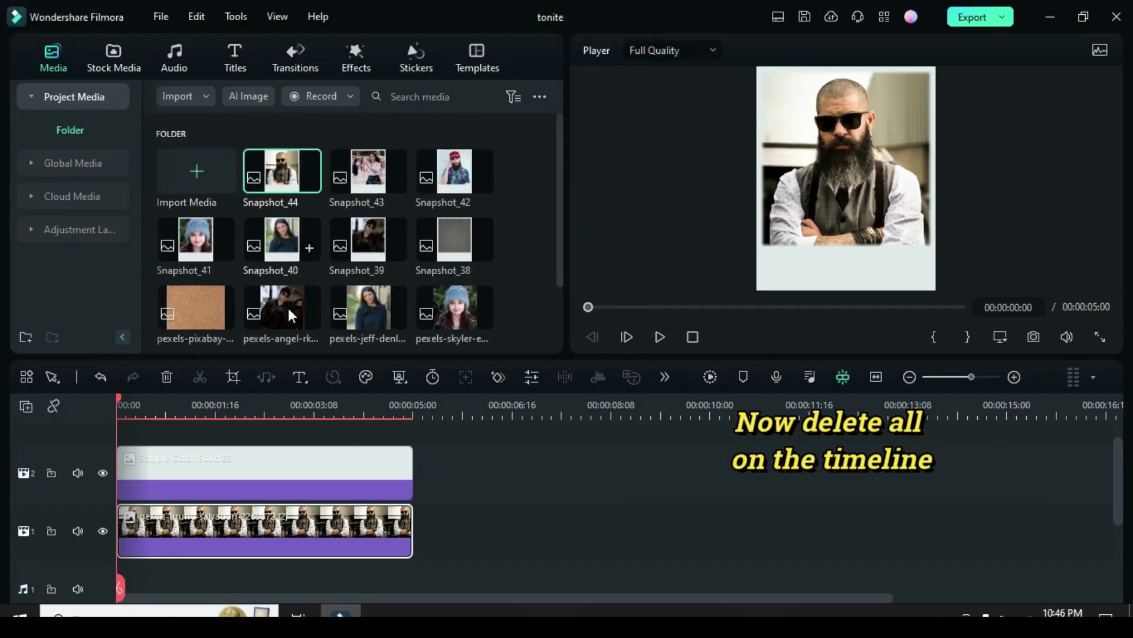
{"action": "left_click_drag", "start_coordinate": [253, 431], "coordinate": [369, 558]}
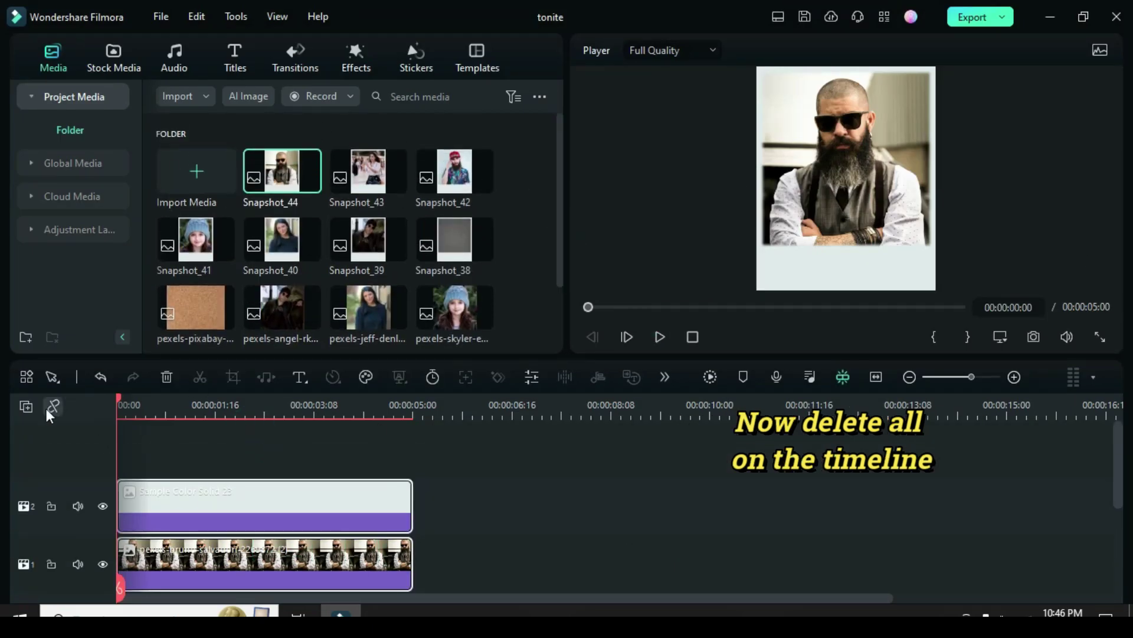
{"action": "key", "text": "Delete"}
{"action": "left_click", "coordinate": [21, 406]}
{"action": "left_click", "coordinate": [60, 509]}
Change the project aspect ratio to 16:9 (Widescreen).
{"action": "left_click", "coordinate": [160, 18]}
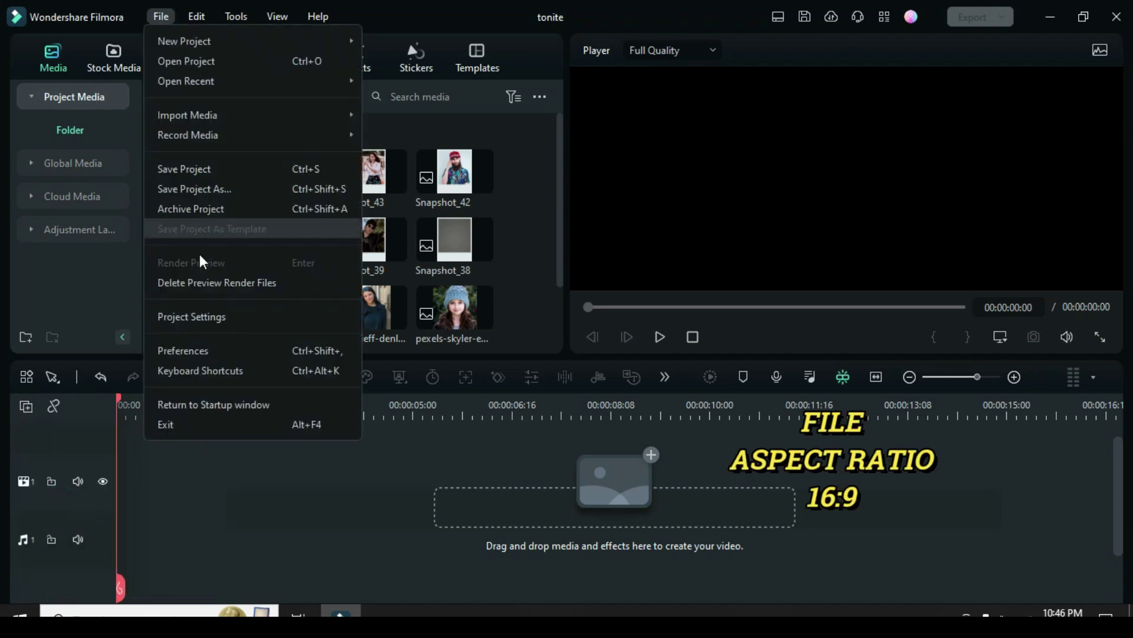
{"action": "left_click", "coordinate": [231, 318]}
{"action": "left_click", "coordinate": [650, 182]}
{"action": "left_click", "coordinate": [575, 214]}
{"action": "left_click", "coordinate": [650, 384]}
Place the brown cork background picture at the start of video track 1 and crop it to fit the frame.
{"action": "left_click_drag", "start_coordinate": [557, 213], "coordinate": [562, 275]}
{"action": "left_click_drag", "start_coordinate": [175, 236], "coordinate": [177, 472]}
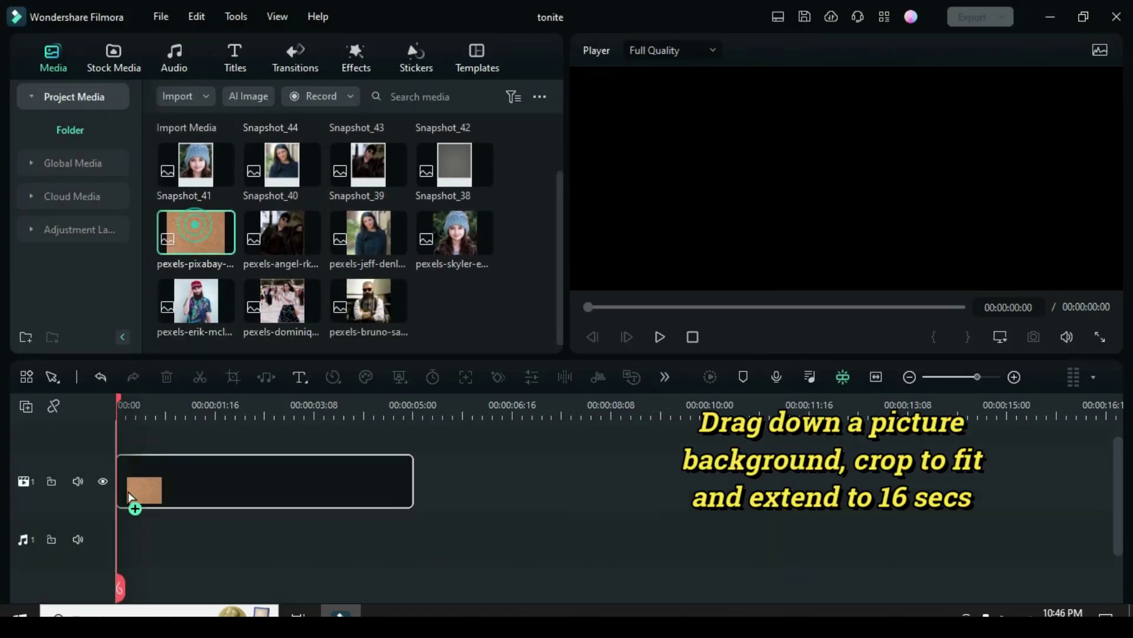
{"action": "right_click", "coordinate": [263, 472]}
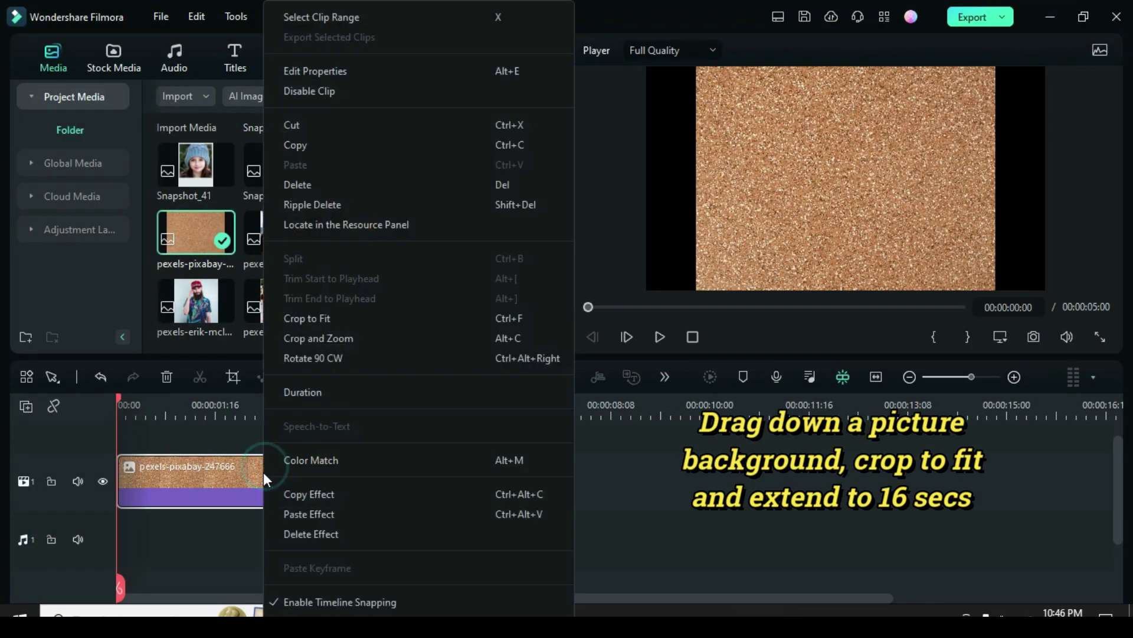
{"action": "left_click", "coordinate": [317, 317]}
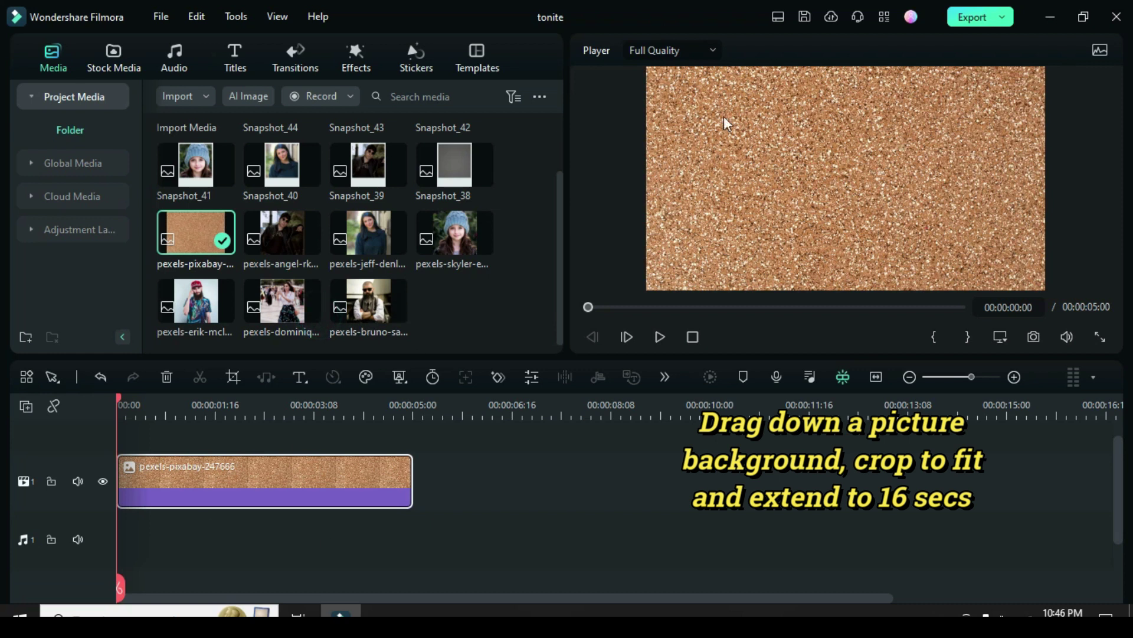
Extend the cork background clip on track 1 to 16 seconds.
{"action": "scroll", "coordinate": [455, 405], "scroll_direction": "down", "scroll_amount": 1}
{"action": "scroll", "coordinate": [456, 404], "scroll_direction": "down", "scroll_amount": 1}
{"action": "left_click_drag", "start_coordinate": [352, 472], "coordinate": [858, 472]}
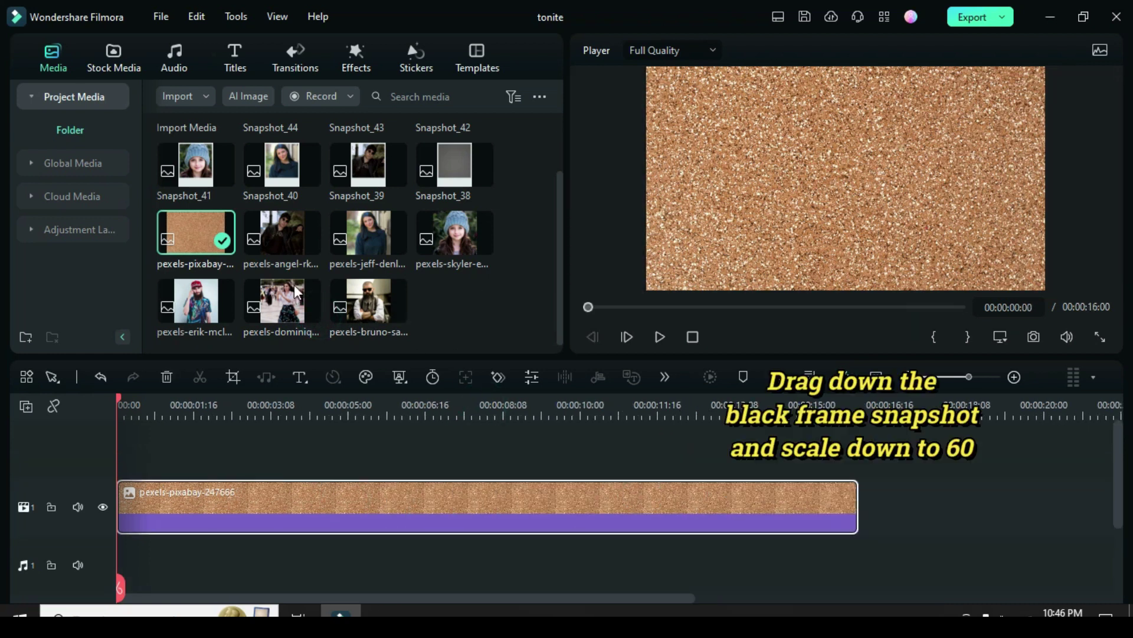
Place the blank Polaroid frame snapshot on track 2 at the start of the timeline and scale it to 60%.
{"action": "left_click_drag", "start_coordinate": [554, 227], "coordinate": [555, 182]}
{"action": "left_click_drag", "start_coordinate": [451, 248], "coordinate": [136, 472]}
{"action": "double_click", "coordinate": [248, 505]}
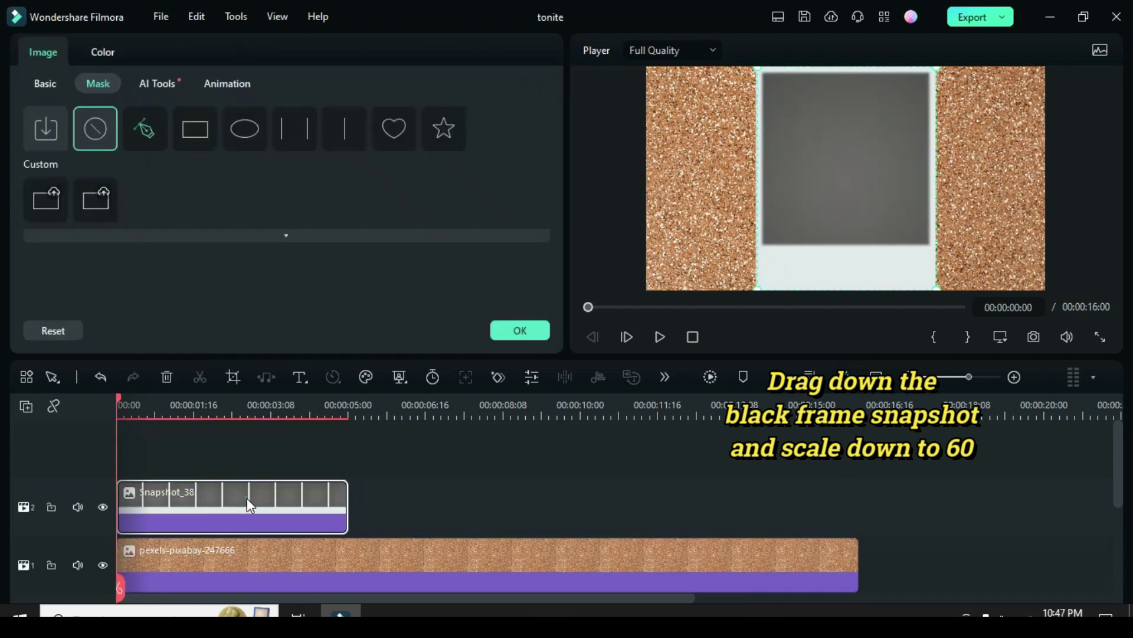
{"action": "left_click", "coordinate": [34, 84]}
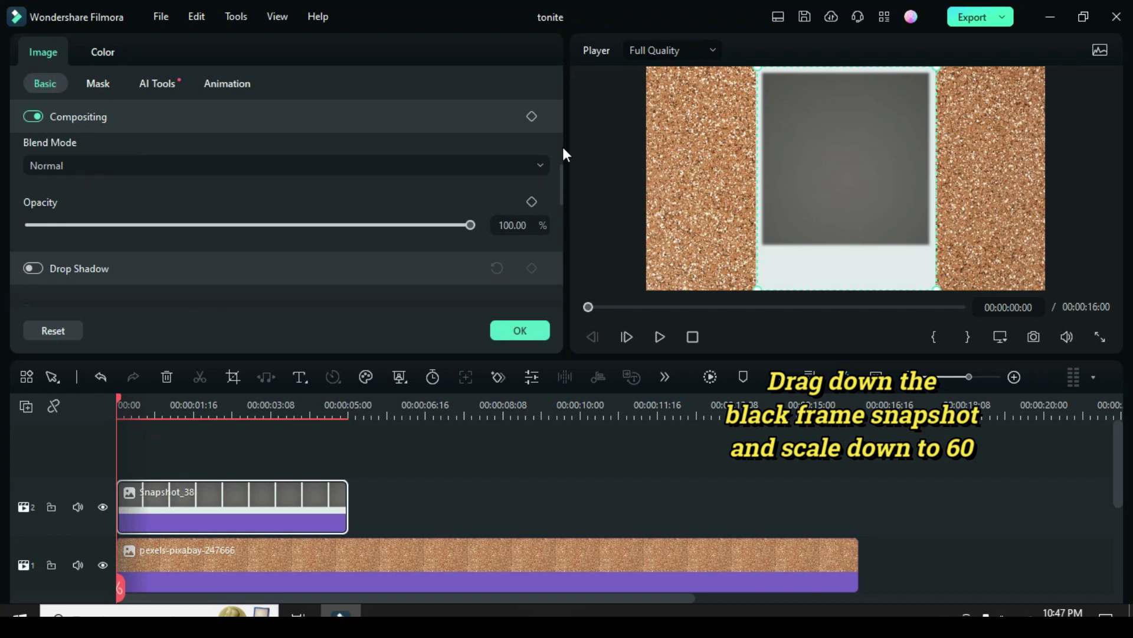
{"action": "left_click_drag", "start_coordinate": [562, 154], "coordinate": [559, 137]}
{"action": "left_click", "coordinate": [466, 179]}
{"action": "type", "text": "60"}
{"action": "key", "text": "Return"}
Add position and rotation keyframes to the blank frame clip at the start of the timeline.
{"action": "left_click_drag", "start_coordinate": [561, 118], "coordinate": [560, 133]}
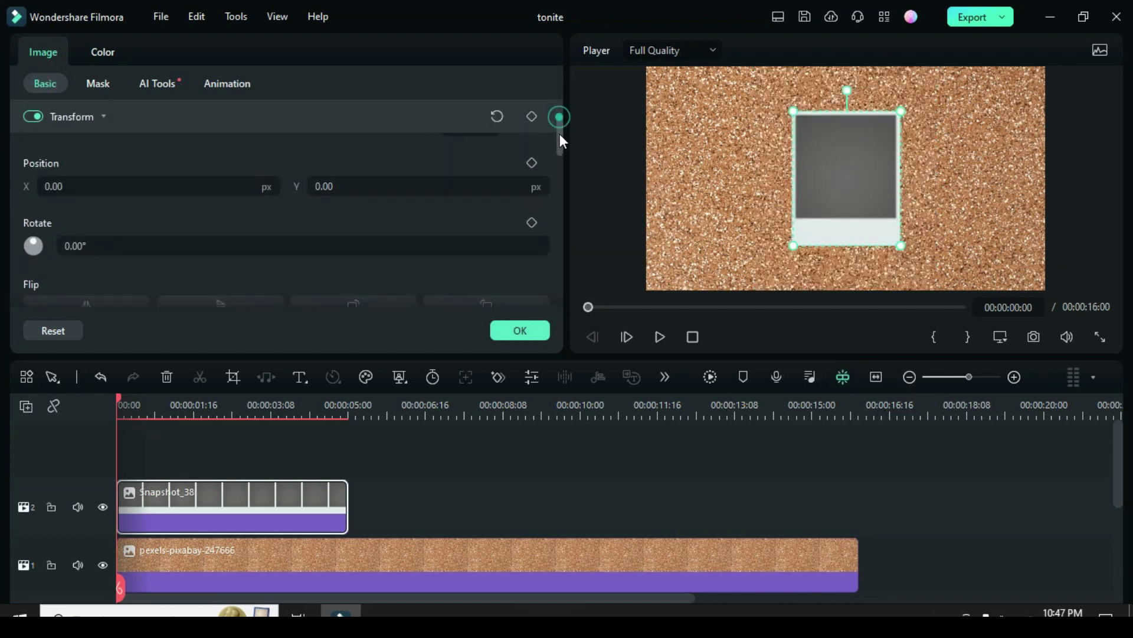
{"action": "left_click", "coordinate": [531, 155]}
{"action": "left_click", "coordinate": [532, 213]}
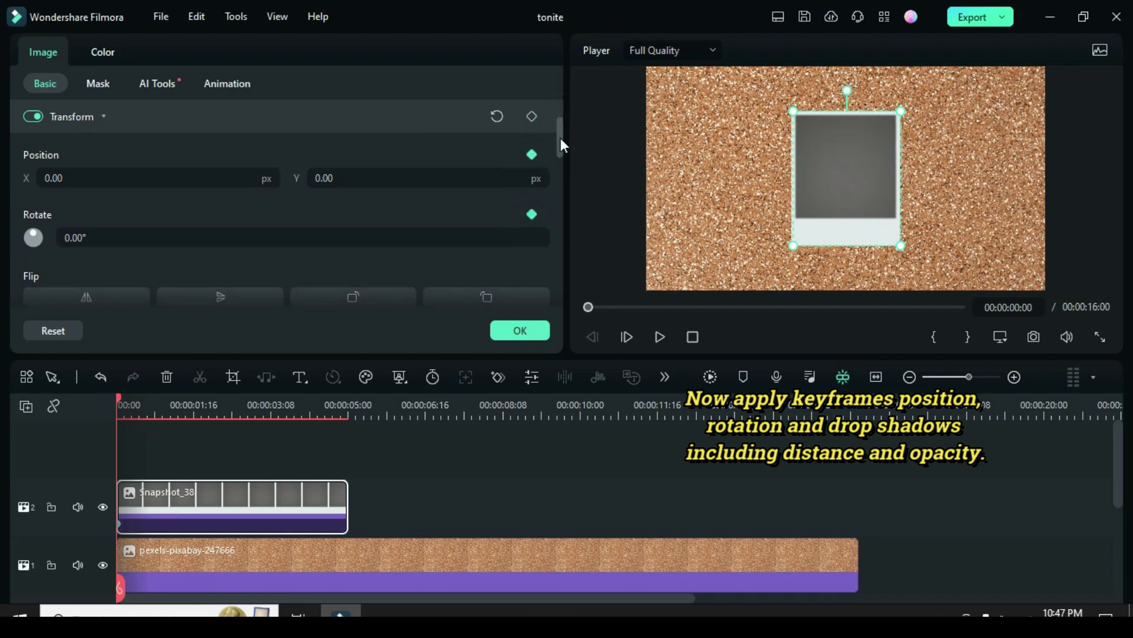
Enable the drop shadow on the blank frame clip and add starting keyframes for its distance and opacity.
{"action": "left_click_drag", "start_coordinate": [561, 137], "coordinate": [560, 203]}
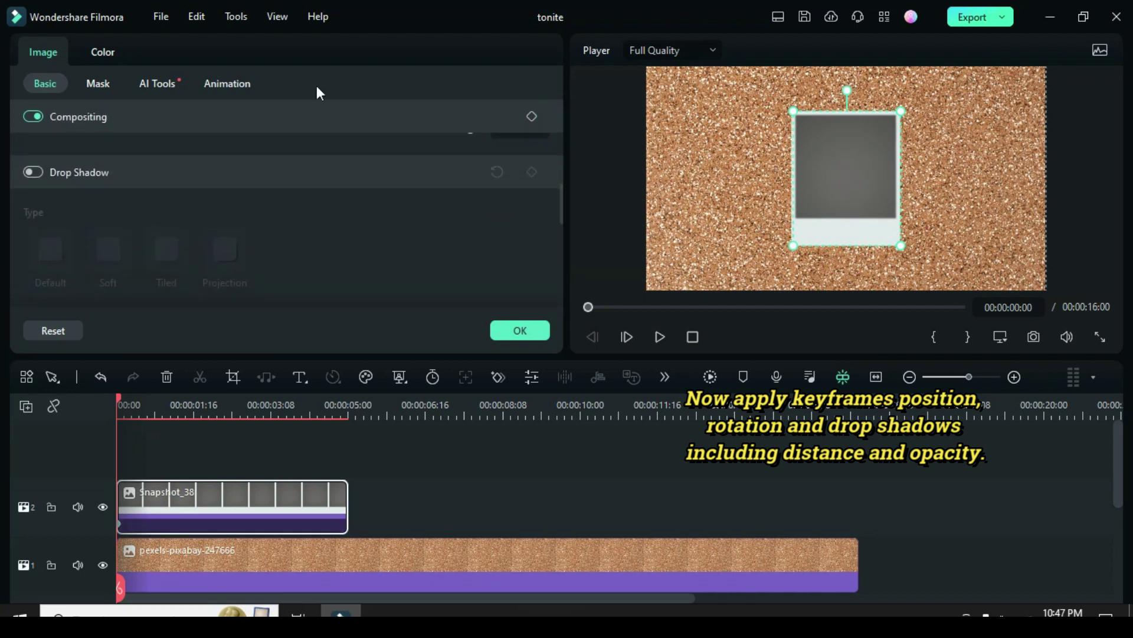
{"action": "left_click", "coordinate": [33, 171]}
{"action": "left_click_drag", "start_coordinate": [559, 198], "coordinate": [555, 252]}
{"action": "left_click", "coordinate": [531, 170]}
{"action": "left_click", "coordinate": [532, 288]}
Set the blank frame's starting position X to -1235 and its rotation to -180°.
{"action": "left_click_drag", "start_coordinate": [561, 257], "coordinate": [558, 104]}
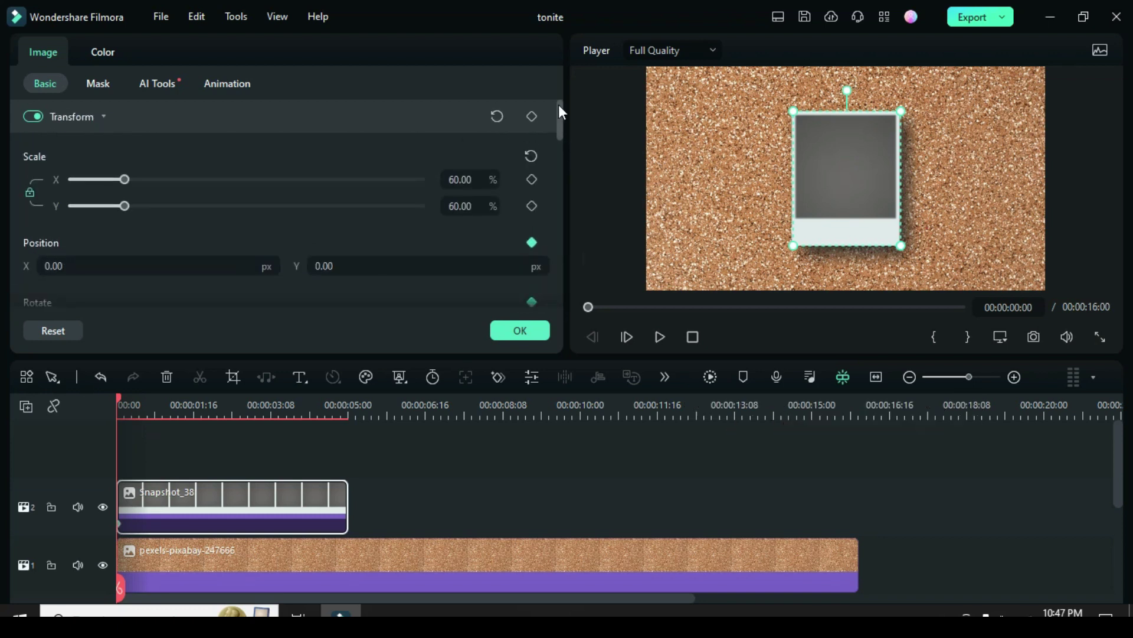
{"action": "left_click", "coordinate": [65, 253]}
{"action": "left_click", "coordinate": [43, 270]}
{"action": "type", "text": "-1235"}
{"action": "key", "text": "Return"}
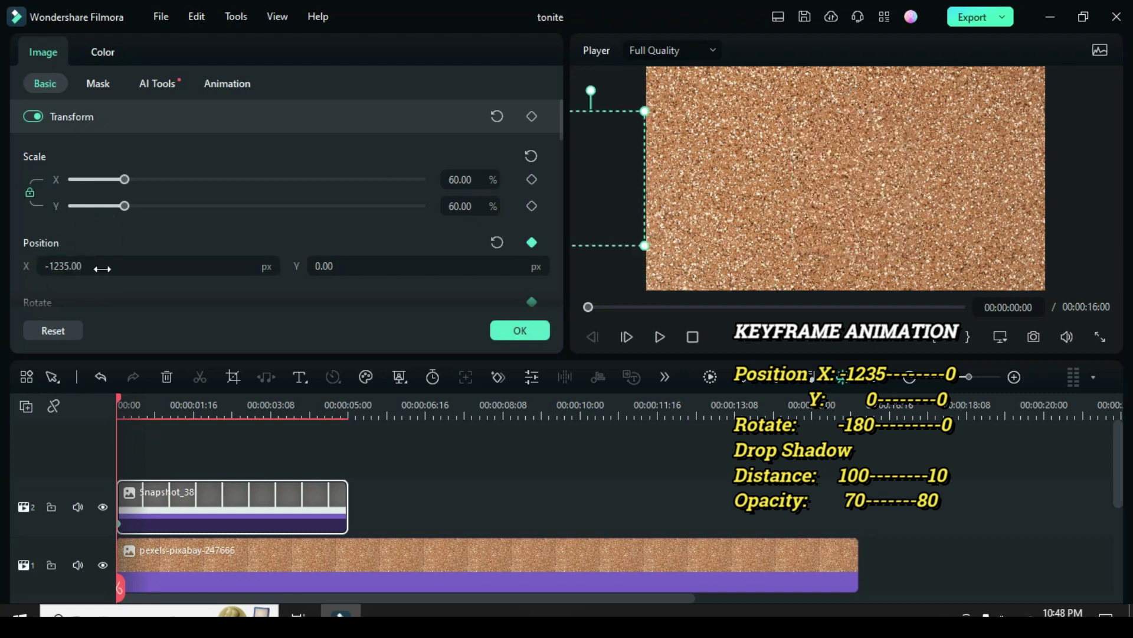
{"action": "left_click_drag", "start_coordinate": [559, 122], "coordinate": [559, 143]}
{"action": "left_click", "coordinate": [110, 220]}
{"action": "double_click", "coordinate": [109, 220]}
{"action": "type", "text": "-180"}
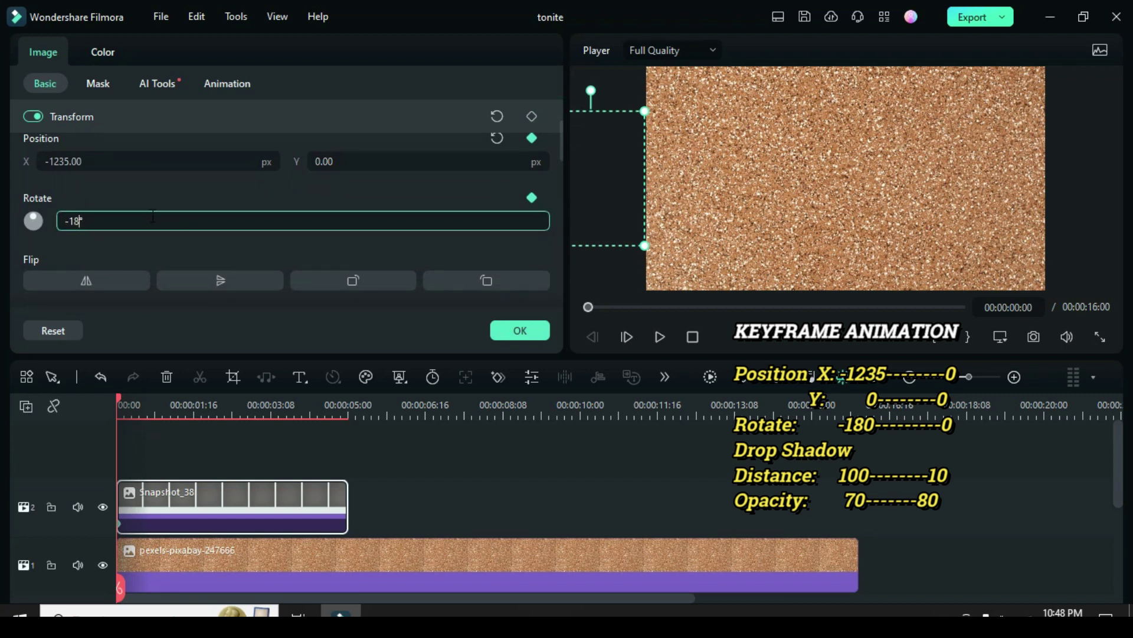
{"action": "key", "text": "Return"}
Set the blank frame's starting drop shadow distance to 100% and opacity to 70%.
{"action": "left_click_drag", "start_coordinate": [557, 134], "coordinate": [552, 257]}
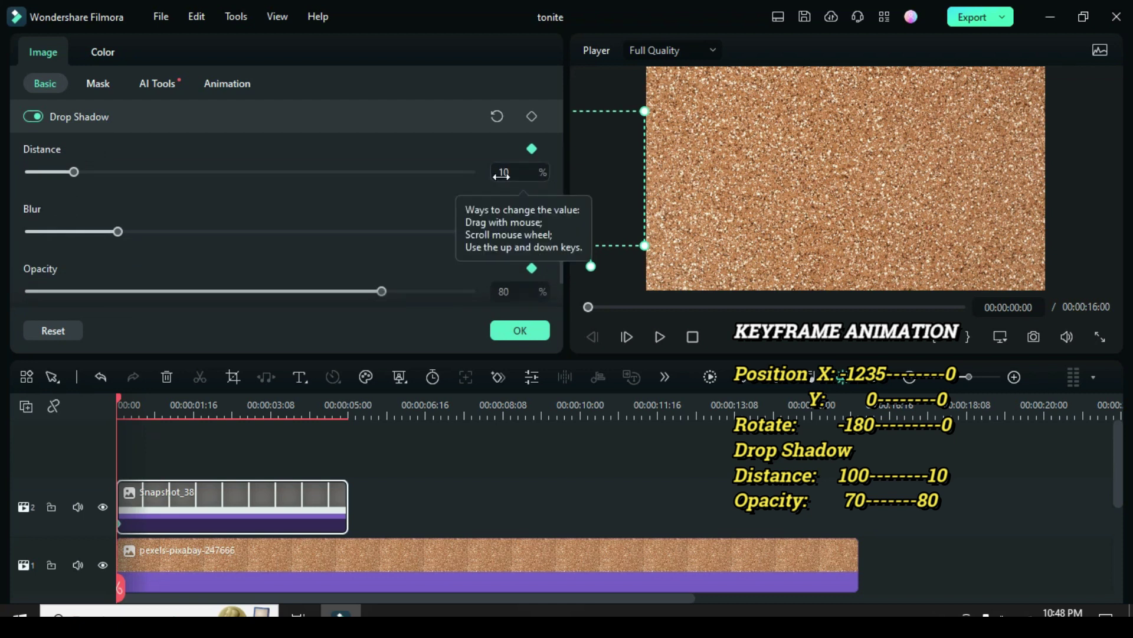
{"action": "left_click_drag", "start_coordinate": [74, 172], "coordinate": [478, 177]}
{"action": "double_click", "coordinate": [491, 288]}
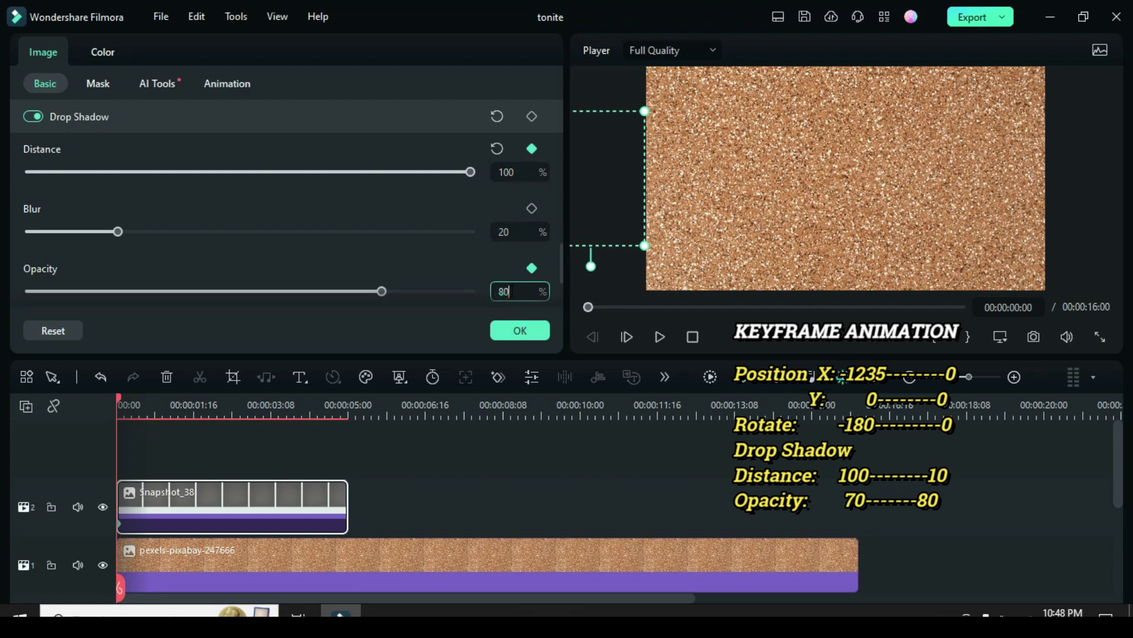
{"action": "type", "text": "70"}
{"action": "key", "text": "Return"}
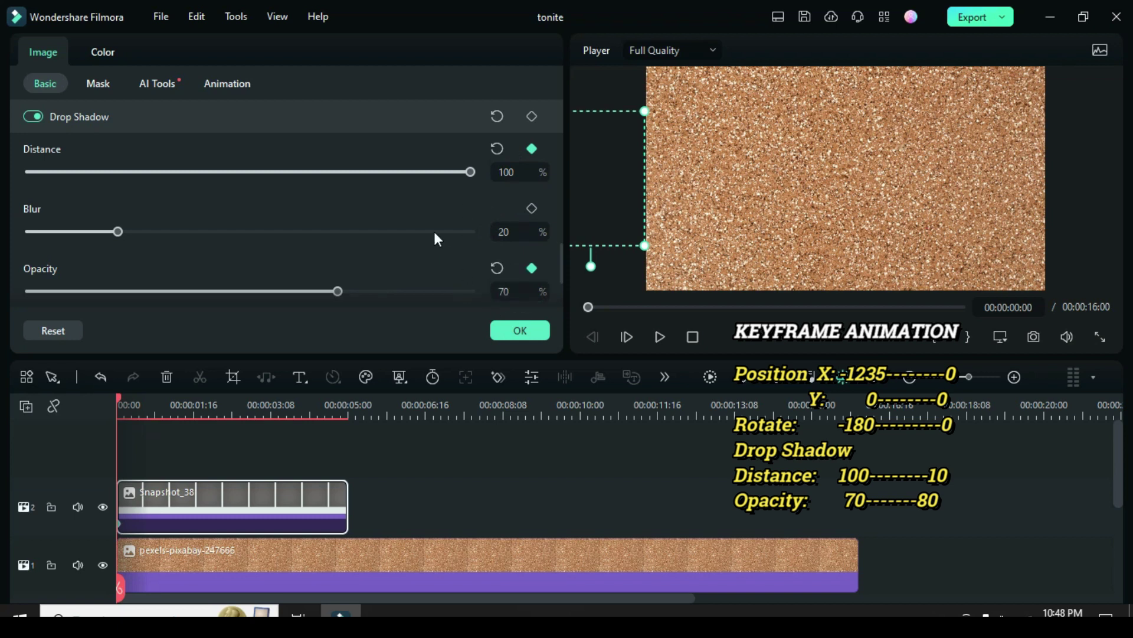
At 00:00:00:12, add keyframes that reset the blank frame's position to 0, 0 and its rotation to 0°.
{"action": "left_click_drag", "start_coordinate": [558, 261], "coordinate": [537, 129]}
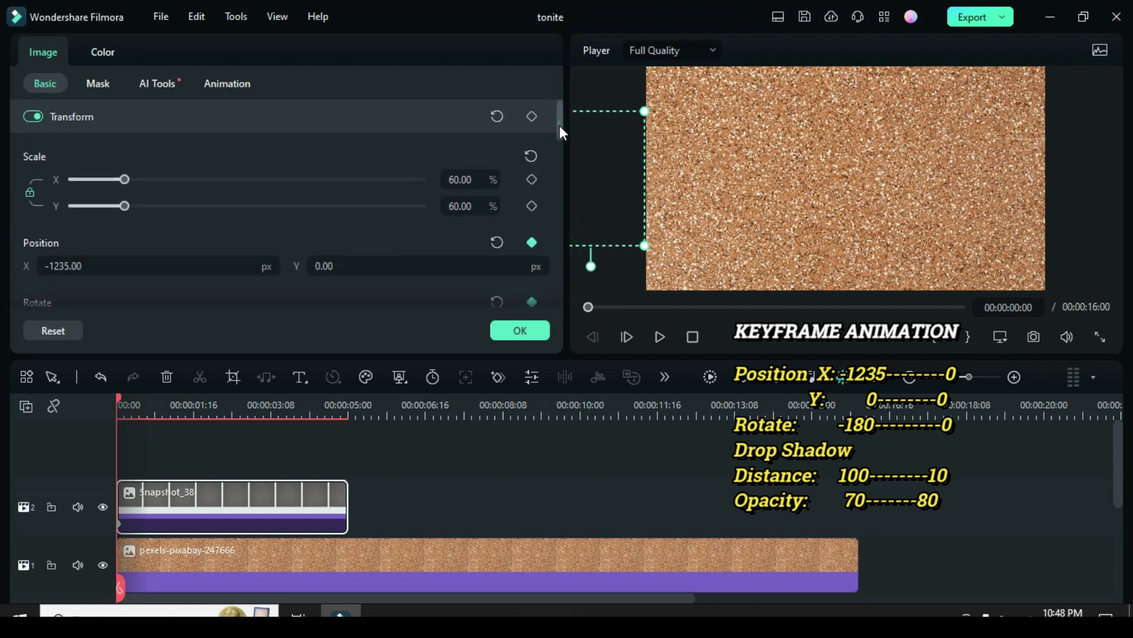
{"action": "scroll", "coordinate": [560, 125], "scroll_direction": "down", "scroll_amount": 1}
{"action": "left_click_drag", "start_coordinate": [118, 399], "coordinate": [140, 402]}
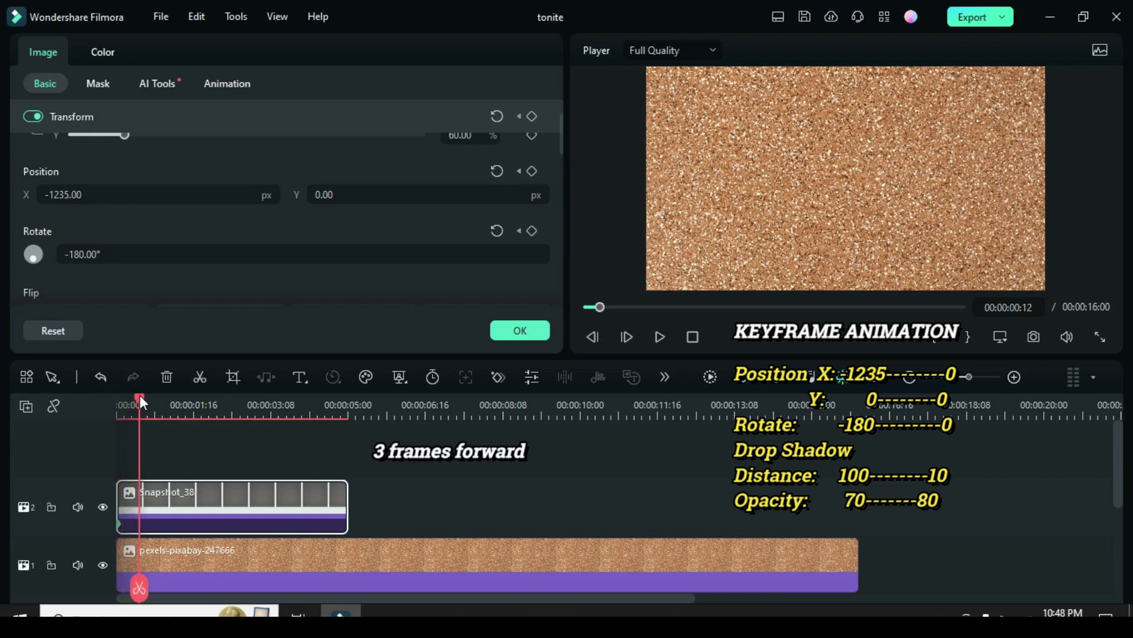
{"action": "left_click", "coordinate": [532, 170]}
{"action": "left_click", "coordinate": [497, 170]}
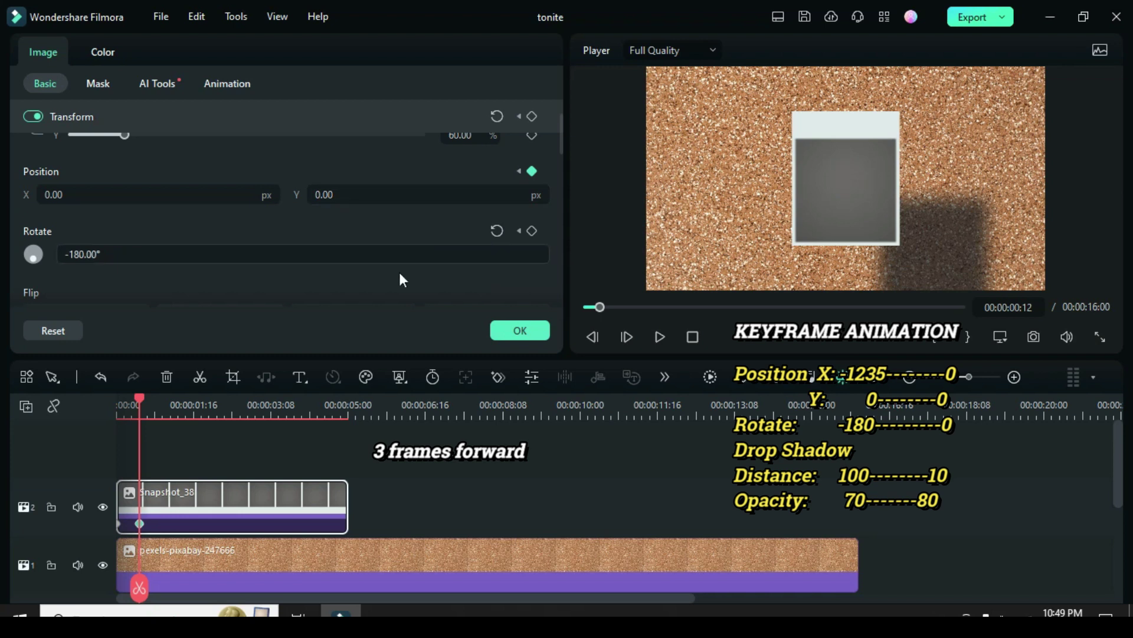
{"action": "left_click", "coordinate": [497, 230]}
Set the drop shadow distance to 10% and opacity to 80% at the 00:00:00:12 keyframe.
{"action": "left_click_drag", "start_coordinate": [560, 137], "coordinate": [569, 261]}
{"action": "double_click", "coordinate": [502, 172]}
{"action": "type", "text": "10"}
{"action": "key", "text": "Return"}
{"action": "scroll", "coordinate": [561, 251], "scroll_direction": "down", "scroll_amount": 1}
{"action": "double_click", "coordinate": [502, 266]}
{"action": "type", "text": "80"}
{"action": "key", "text": "Return"}
{"action": "scroll", "coordinate": [559, 252], "scroll_direction": "up", "scroll_amount": 2}
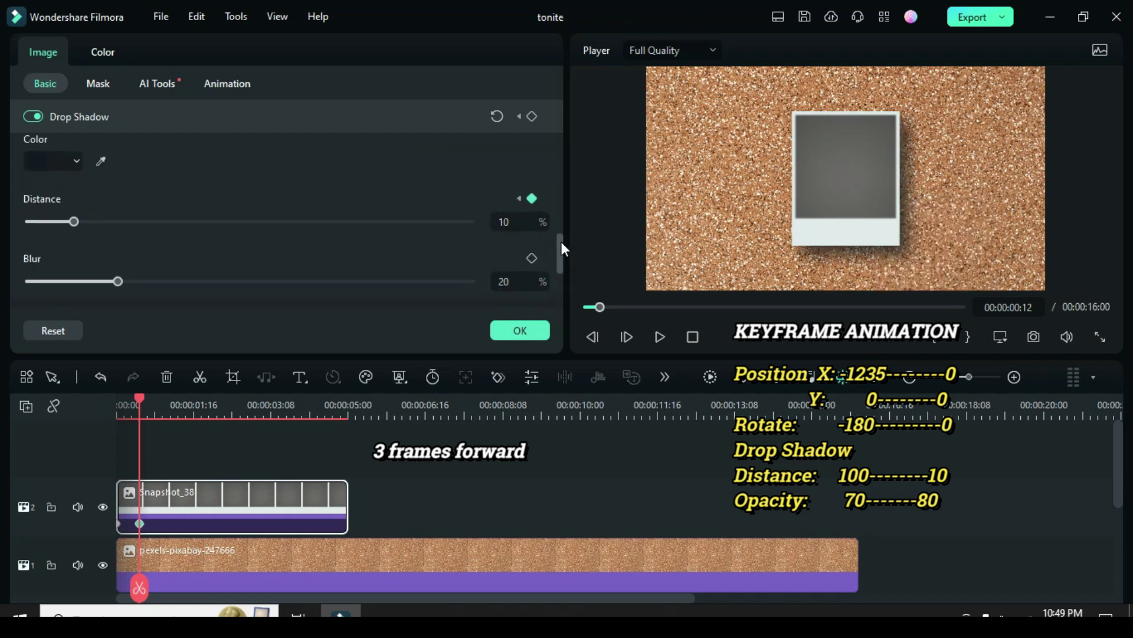
Render the preview and play the blank frame's spin-in animation from the start of the timeline.
{"action": "left_click_drag", "start_coordinate": [561, 242], "coordinate": [554, 108]}
{"action": "scroll", "coordinate": [560, 119], "scroll_direction": "down", "scroll_amount": 1}
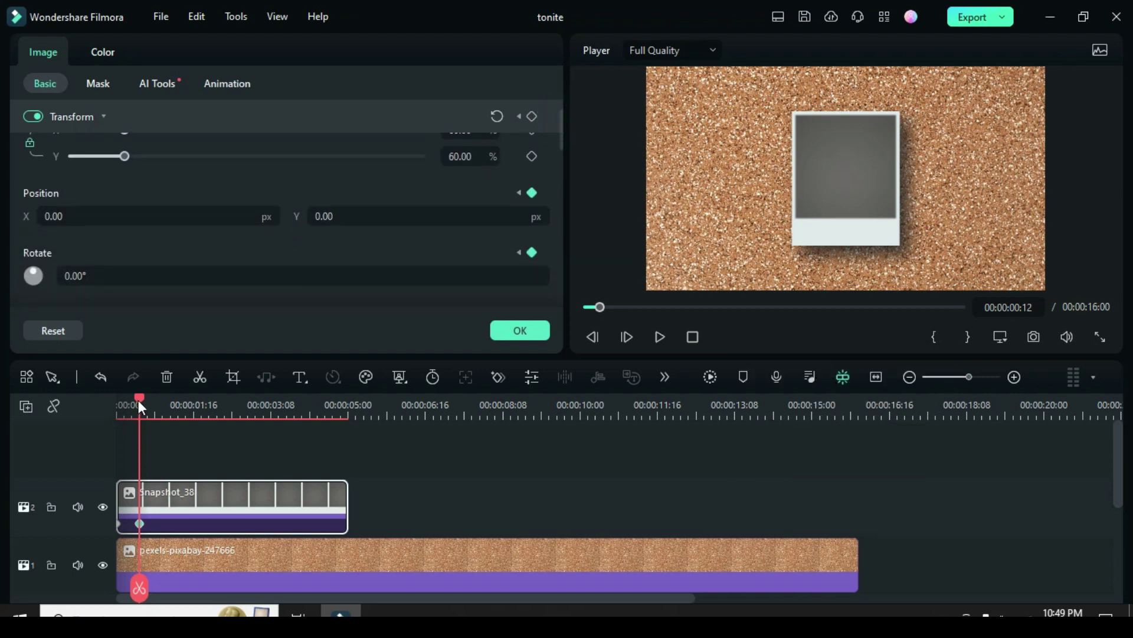
{"action": "left_click_drag", "start_coordinate": [140, 401], "coordinate": [96, 410]}
{"action": "left_click", "coordinate": [703, 377]}
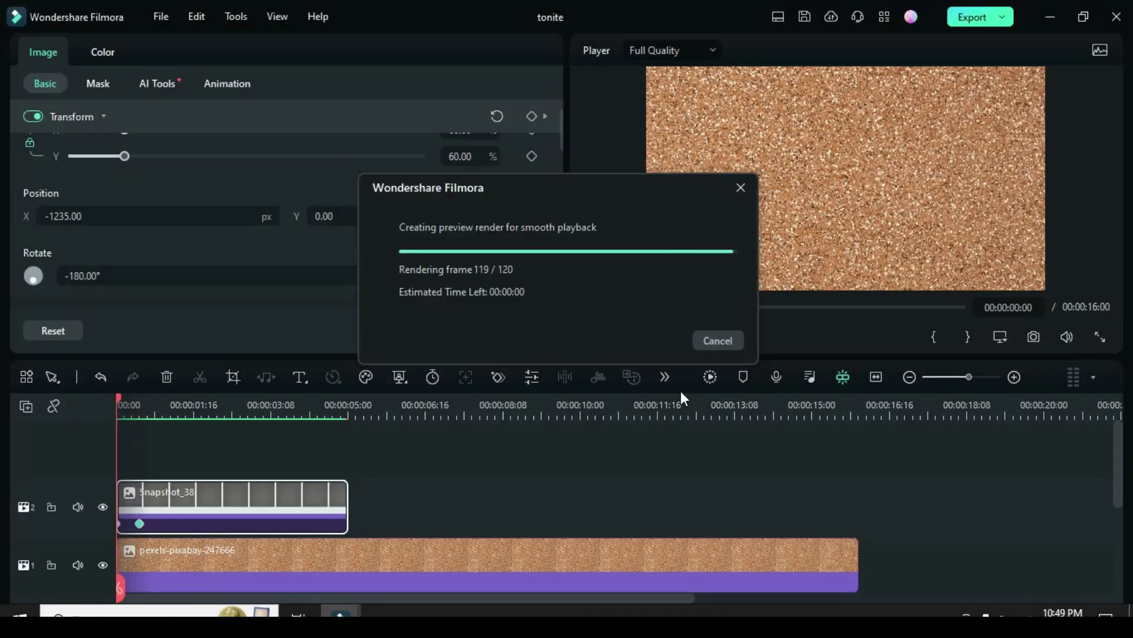
{"action": "left_click", "coordinate": [660, 337]}
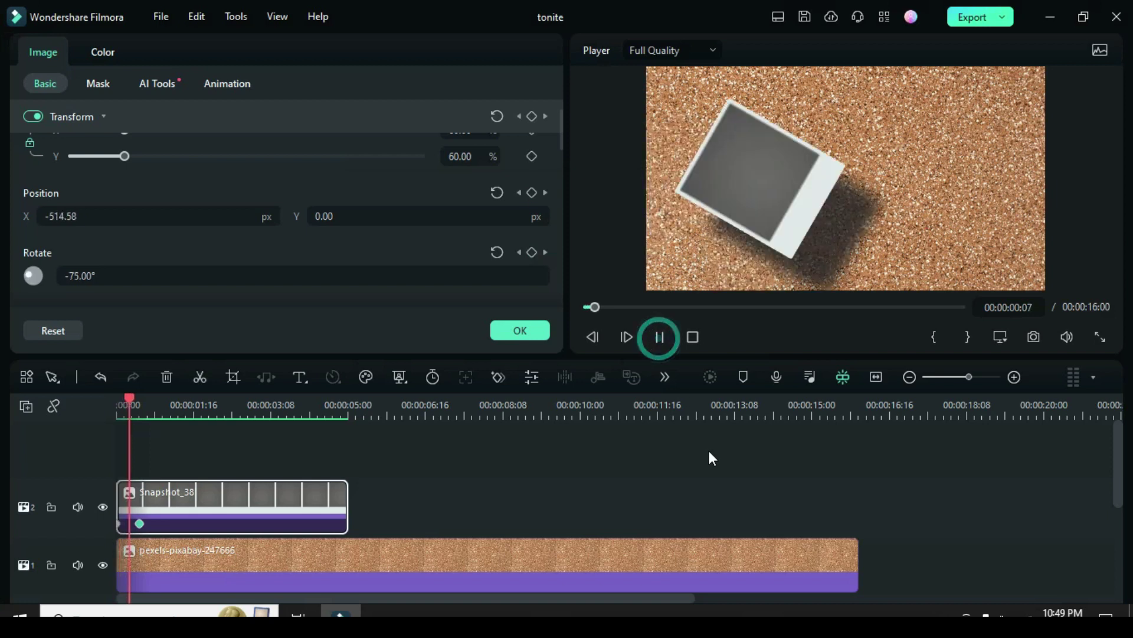
{"action": "left_click", "coordinate": [165, 401]}
{"action": "left_click", "coordinate": [164, 398]}
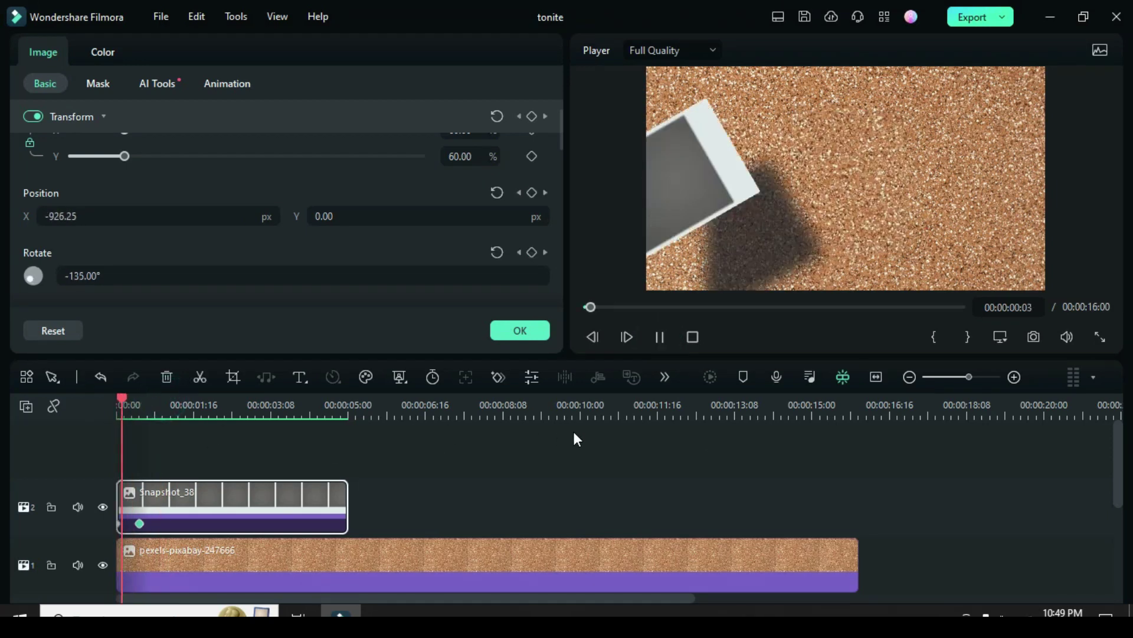
Place the bald bearded man snapshot on track 3 at 00:00:00:20 and extend it to the end of the cork background.
{"action": "left_click_drag", "start_coordinate": [177, 398], "coordinate": [154, 394]}
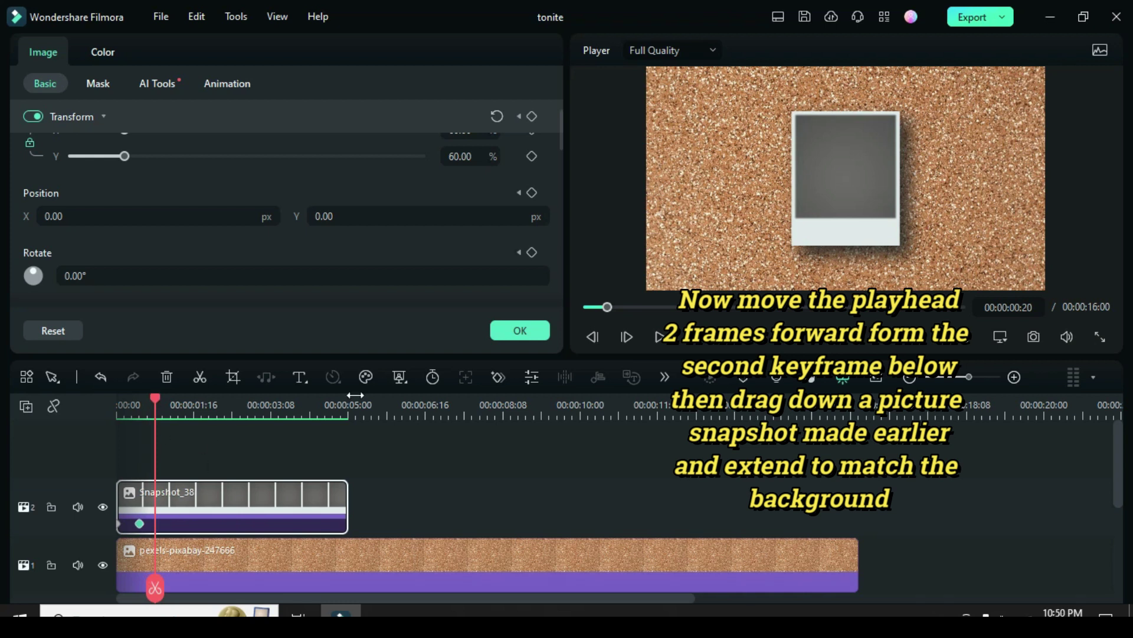
{"action": "left_click", "coordinate": [499, 328]}
{"action": "left_click_drag", "start_coordinate": [282, 151], "coordinate": [227, 472]}
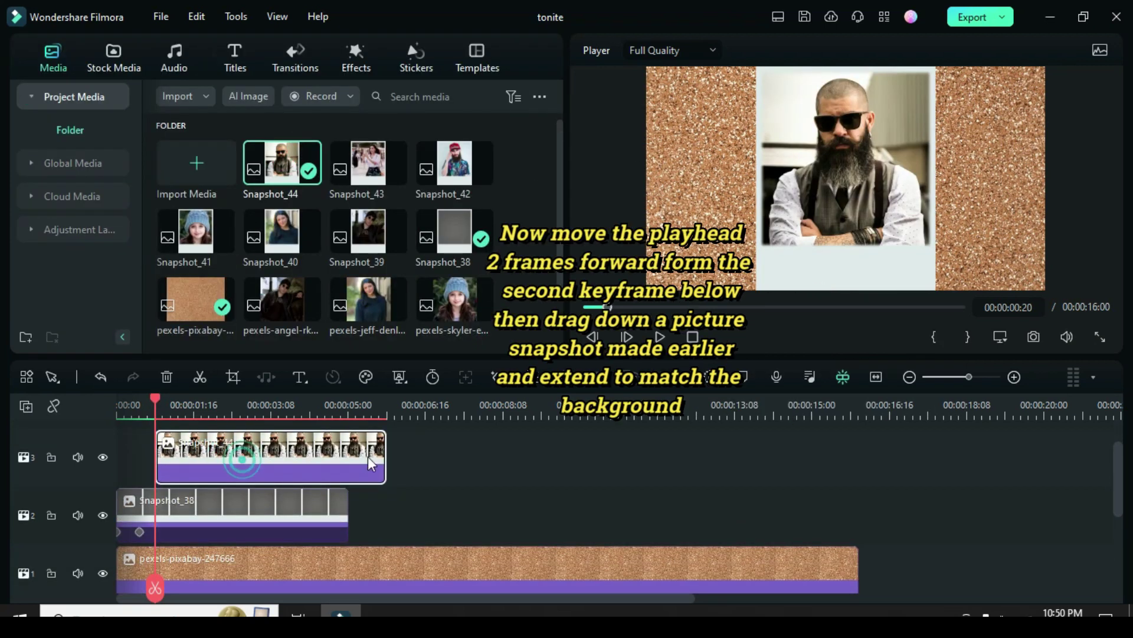
{"action": "left_click_drag", "start_coordinate": [385, 458], "coordinate": [857, 457]}
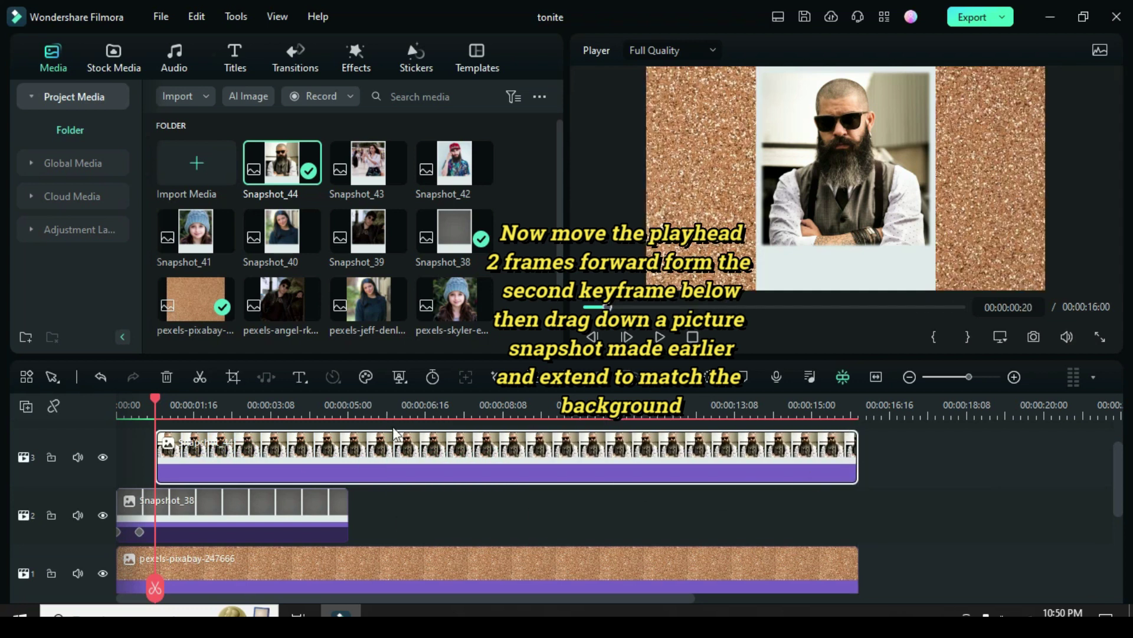
Scale the bearded man snapshot to 60% and check its alignment with the blank frame by briefly hiding track 3.
{"action": "double_click", "coordinate": [231, 451]}
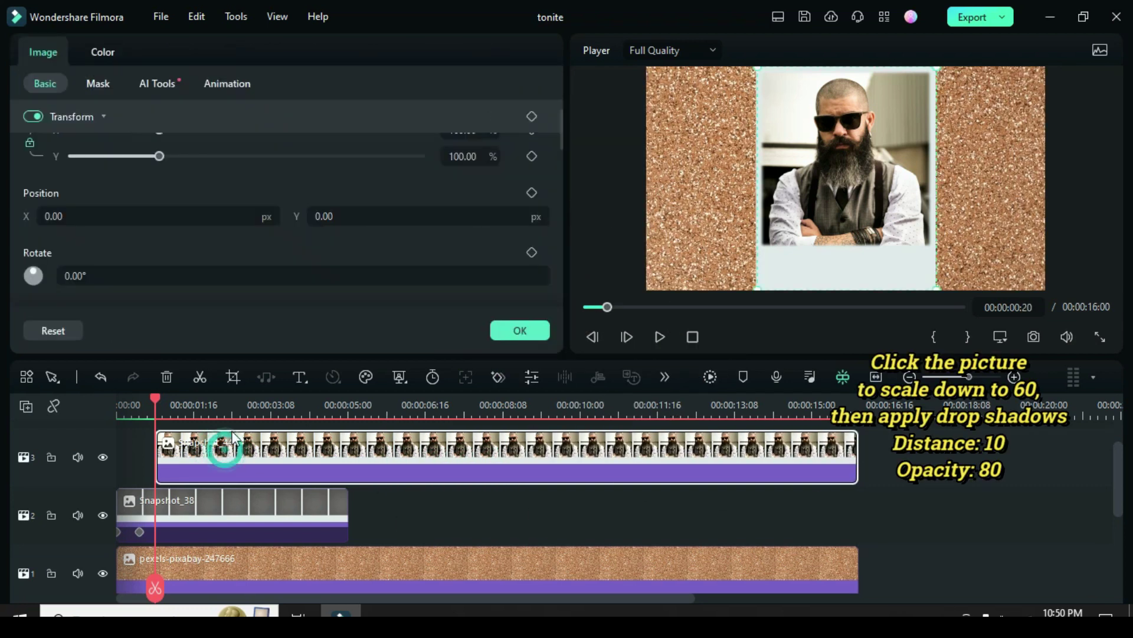
{"action": "scroll", "coordinate": [562, 144], "scroll_direction": "up", "scroll_amount": 2}
{"action": "left_click", "coordinate": [466, 179]}
{"action": "double_click", "coordinate": [466, 179]}
{"action": "type", "text": "60"}
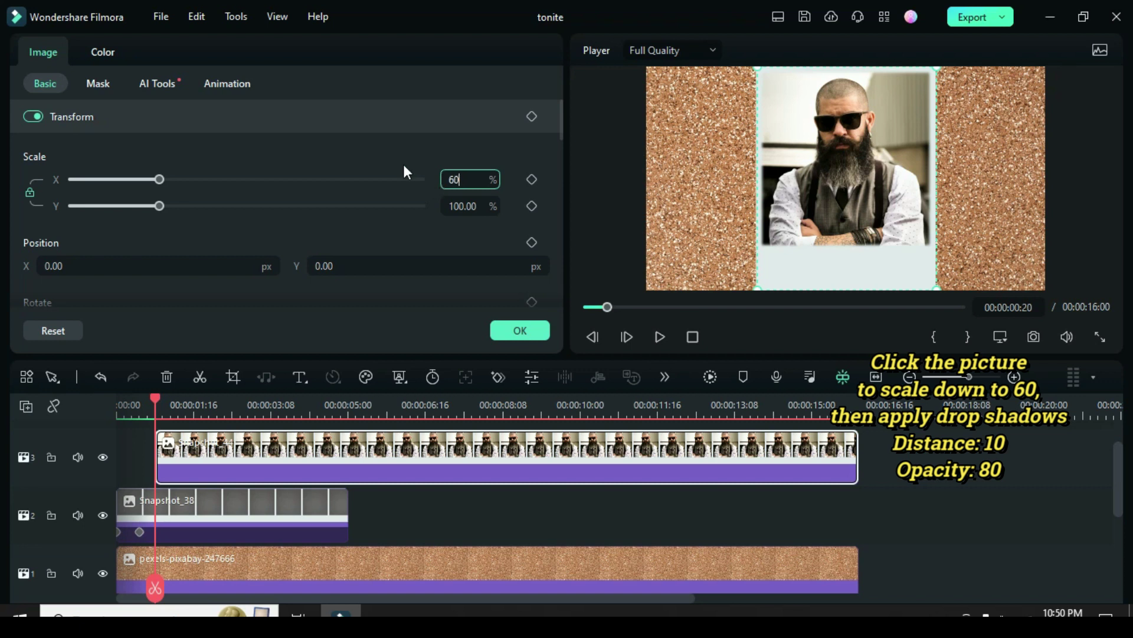
{"action": "key", "text": "Return"}
{"action": "left_click", "coordinate": [103, 457]}
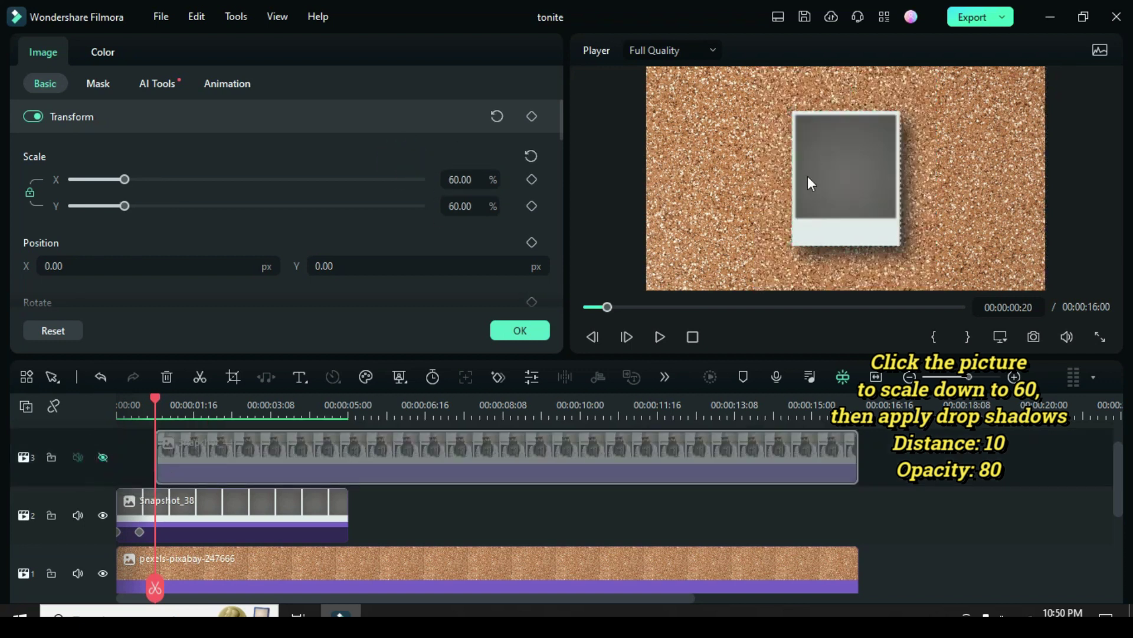
{"action": "left_click", "coordinate": [102, 457]}
{"action": "left_click", "coordinate": [520, 330]}
Enable a drop shadow on the bearded man snapshot with 10% distance and 80% opacity.
{"action": "left_click", "coordinate": [245, 456]}
{"action": "scroll", "coordinate": [558, 128], "scroll_direction": "down", "scroll_amount": 1}
{"action": "left_click_drag", "start_coordinate": [558, 128], "coordinate": [561, 259]}
{"action": "left_click", "coordinate": [33, 157]}
{"action": "left_click", "coordinate": [496, 176]}
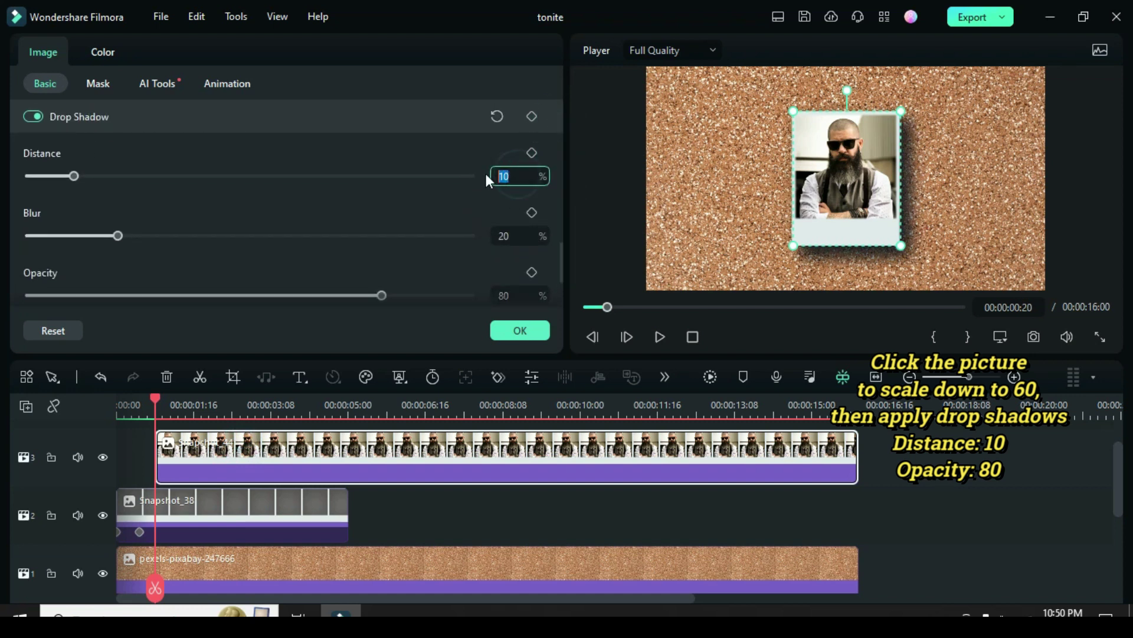
{"action": "left_click", "coordinate": [473, 164]}
{"action": "left_click_drag", "start_coordinate": [559, 246], "coordinate": [561, 198]}
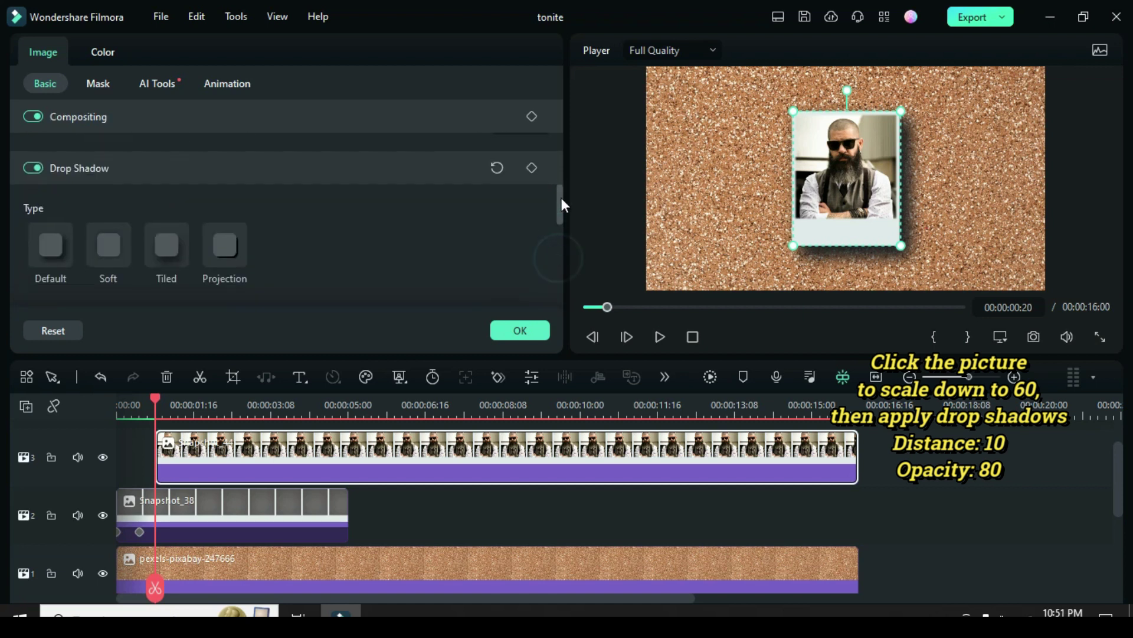
{"action": "left_click", "coordinate": [533, 331]}
Add a Dissolve transition to the start of the bearded man snapshot, and render and play a preview of the sequence.
{"action": "left_click", "coordinate": [293, 61]}
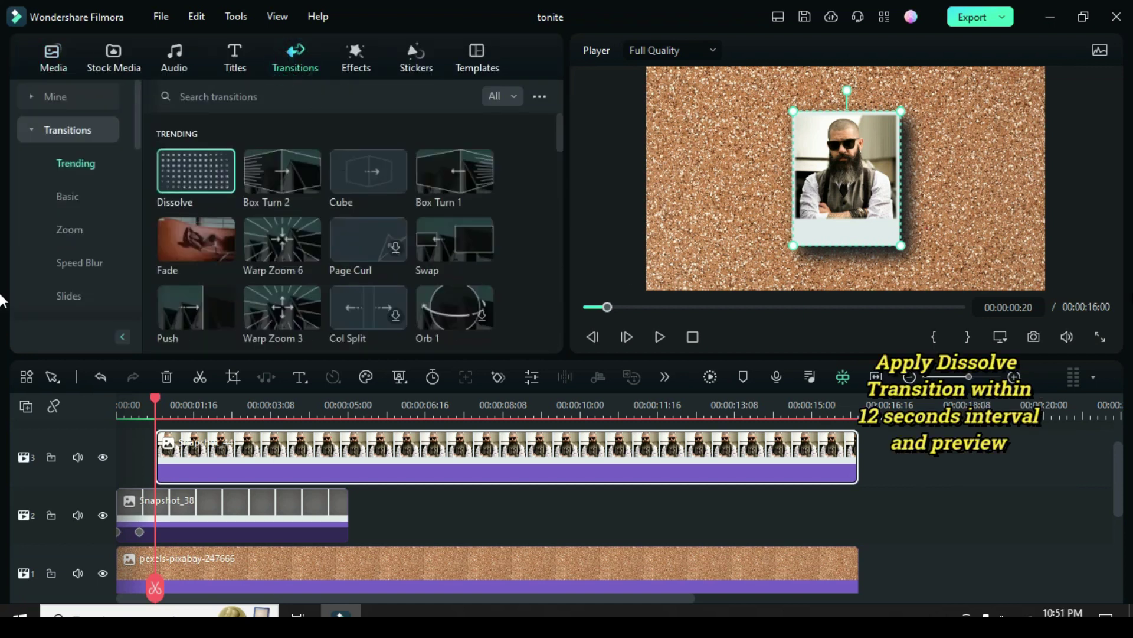
{"action": "left_click_drag", "start_coordinate": [183, 205], "coordinate": [177, 452]}
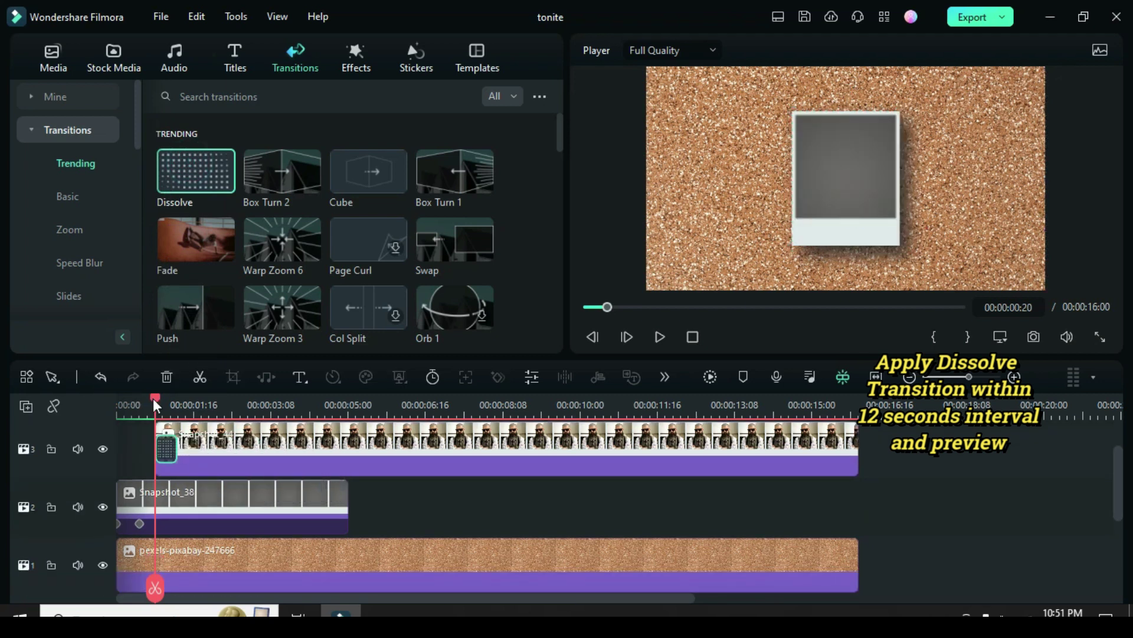
{"action": "left_click_drag", "start_coordinate": [156, 402], "coordinate": [118, 401]}
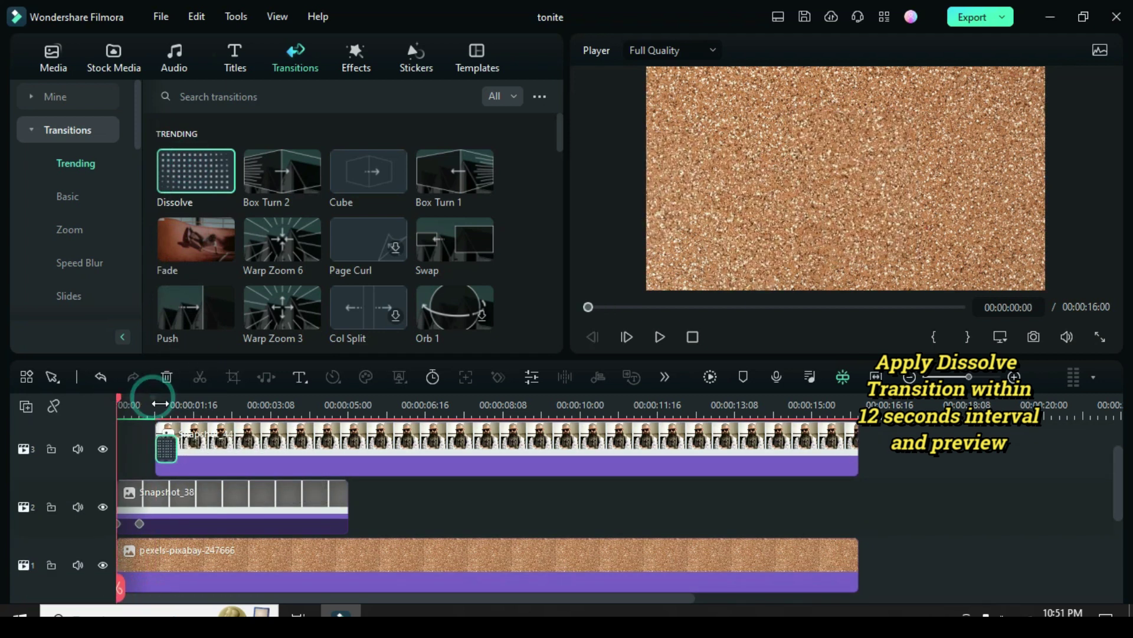
{"action": "left_click", "coordinate": [709, 376]}
{"action": "left_click", "coordinate": [660, 335]}
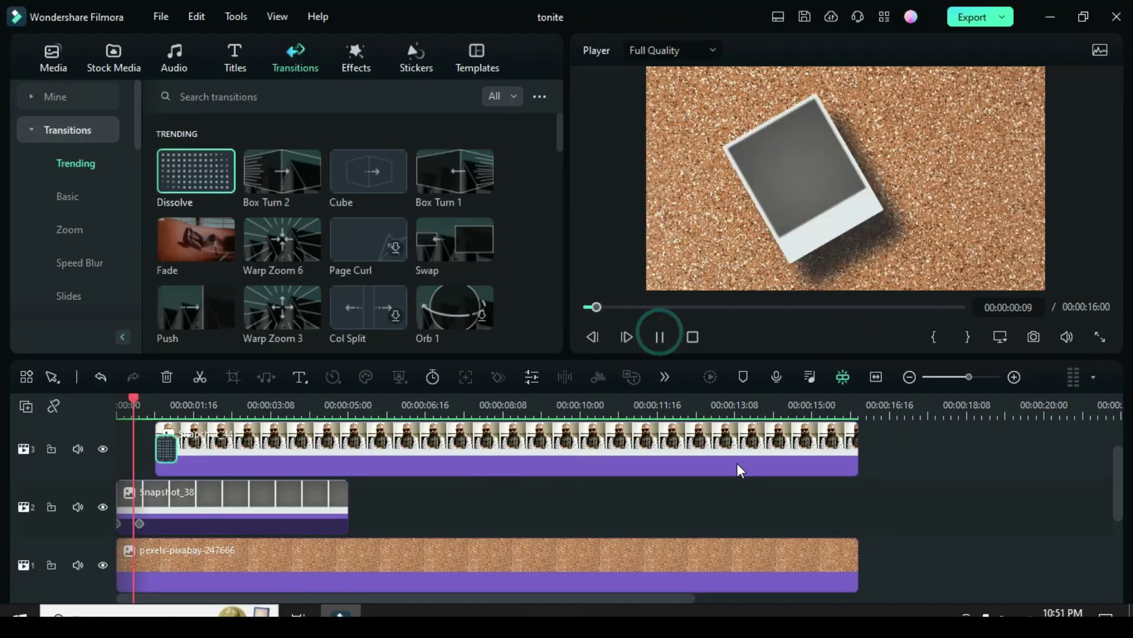
{"action": "left_click", "coordinate": [588, 307]}
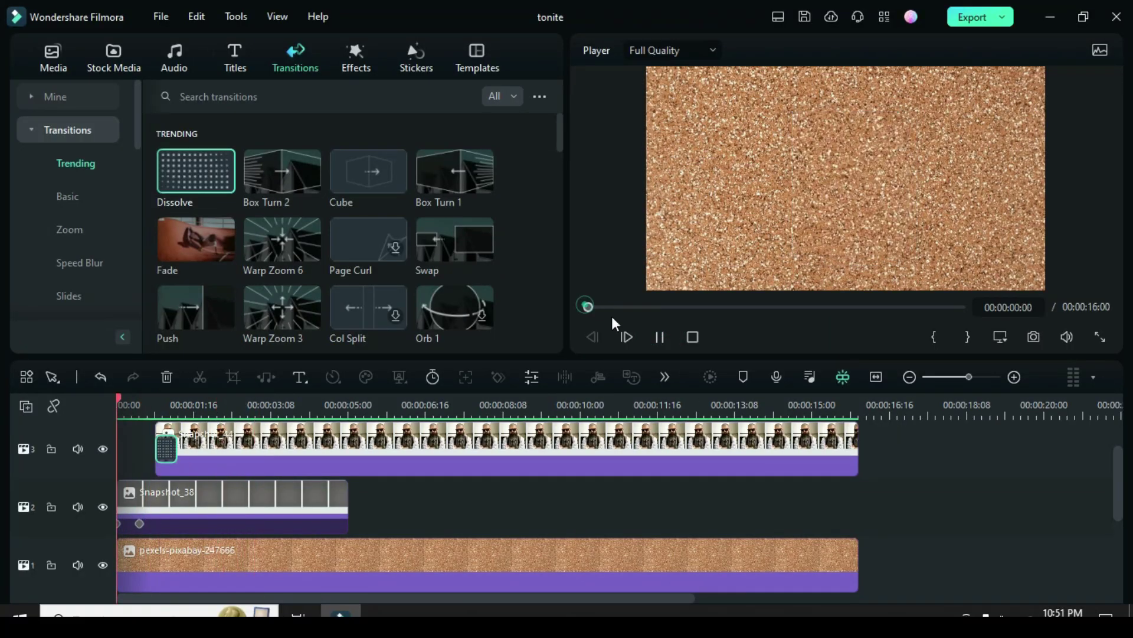
{"action": "left_click", "coordinate": [587, 307]}
{"action": "left_click", "coordinate": [660, 335]}
Copy the animated blank frame clip and paste it at 00:00:01:08 on a new video track 4.
{"action": "left_click_drag", "start_coordinate": [226, 398], "coordinate": [179, 398]}
{"action": "left_click", "coordinate": [186, 502]}
{"action": "right_click", "coordinate": [212, 495]}
{"action": "left_click", "coordinate": [246, 143]}
{"action": "scroll", "coordinate": [47, 425], "scroll_direction": "up", "scroll_amount": 1}
{"action": "right_click", "coordinate": [36, 422]}
{"action": "left_click", "coordinate": [88, 434]}
{"action": "right_click", "coordinate": [196, 481]}
{"action": "left_click", "coordinate": [229, 164]}
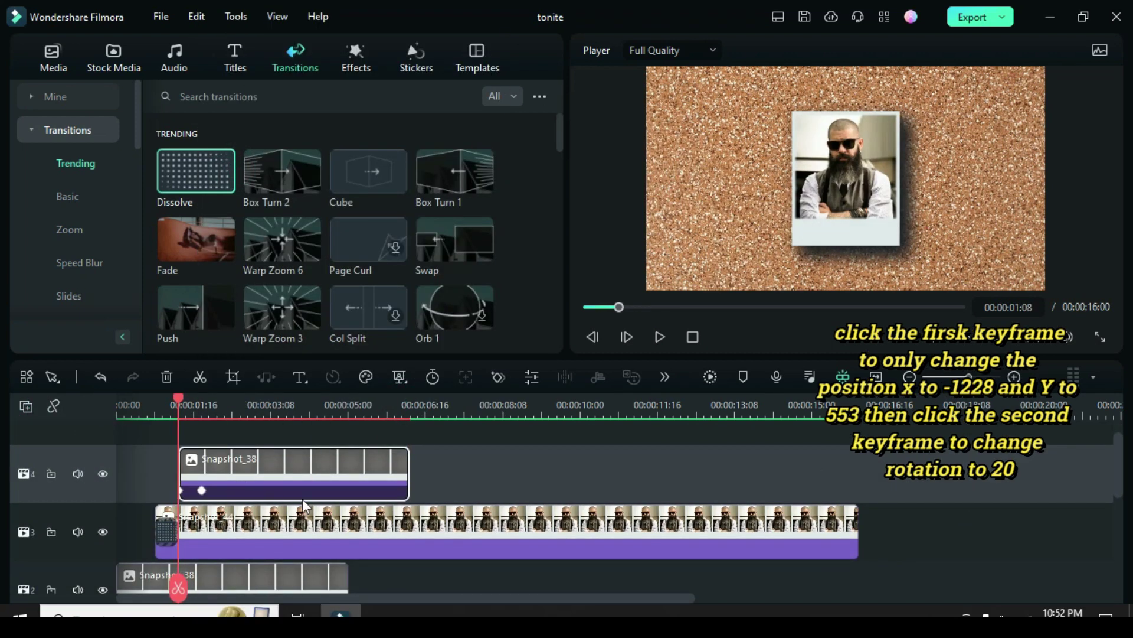
Set the first keyframe of the blank frame on track 4 to position X -1228 and Y 553.
{"action": "double_click", "coordinate": [305, 467]}
{"action": "left_click", "coordinate": [180, 490]}
{"action": "left_click_drag", "start_coordinate": [556, 193], "coordinate": [557, 132]}
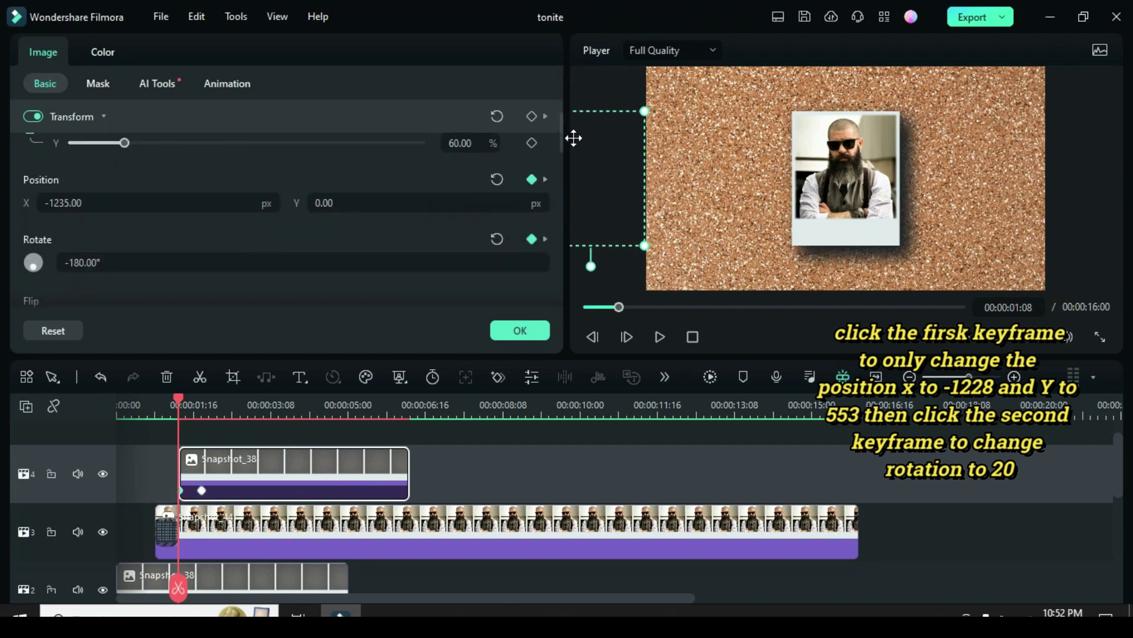
{"action": "left_click", "coordinate": [80, 202]}
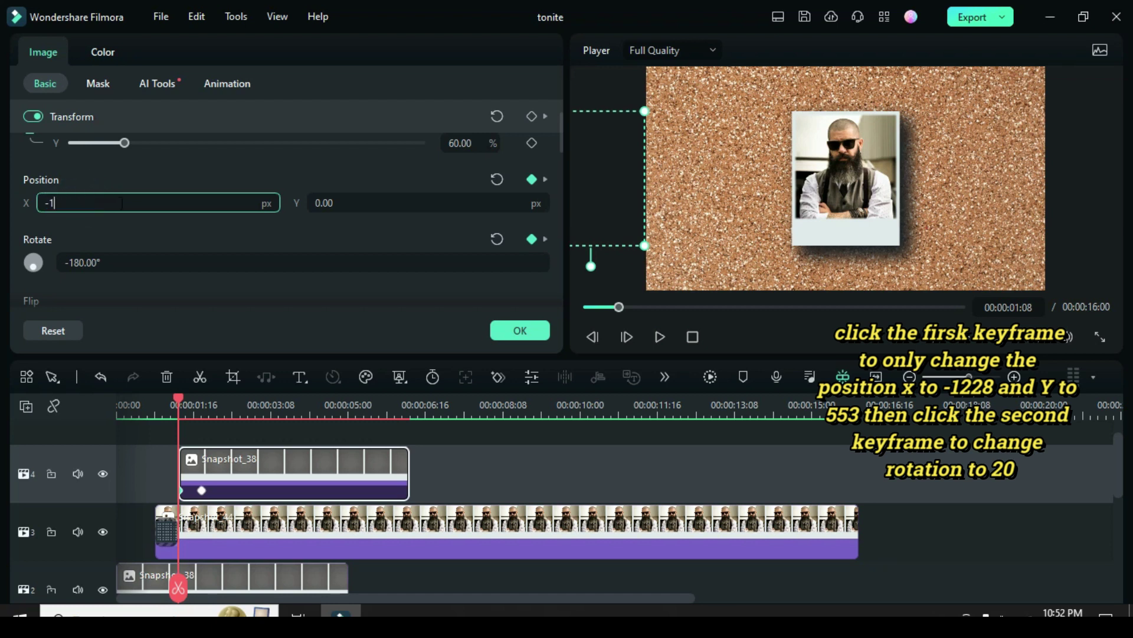
{"action": "key", "text": "Return"}
{"action": "left_click", "coordinate": [331, 201]}
{"action": "type", "text": "553"}
{"action": "key", "text": "Return"}
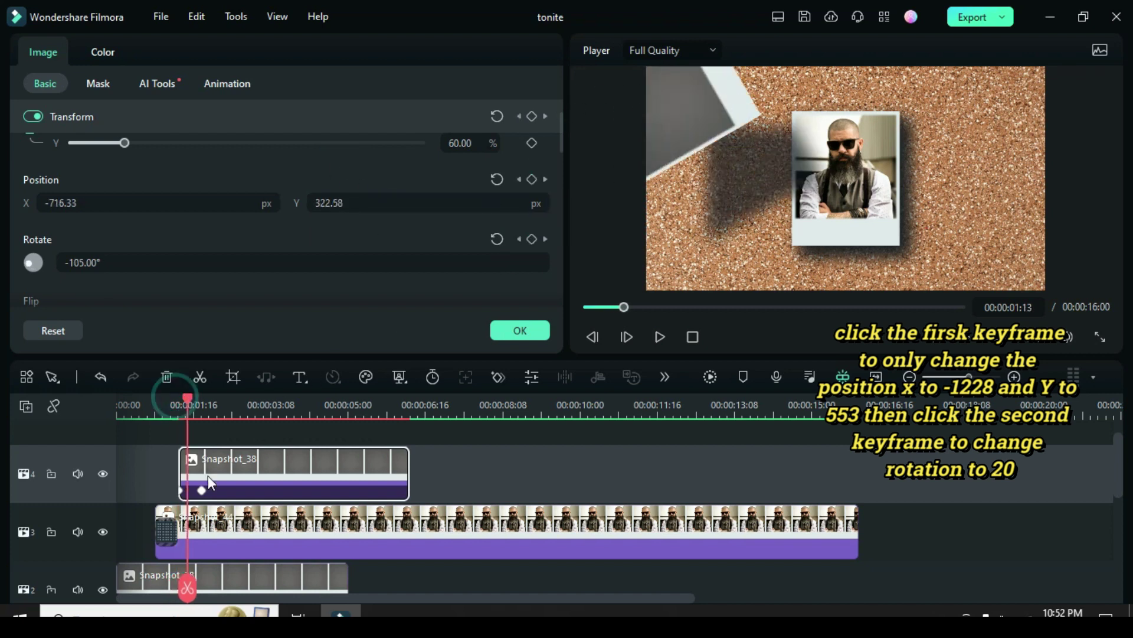
Set the rotation at the second keyframe of the track 4 blank frame to 20°.
{"action": "left_click", "coordinate": [201, 490]}
{"action": "left_click", "coordinate": [59, 259]}
{"action": "type", "text": "20"}
{"action": "key", "text": "Return"}
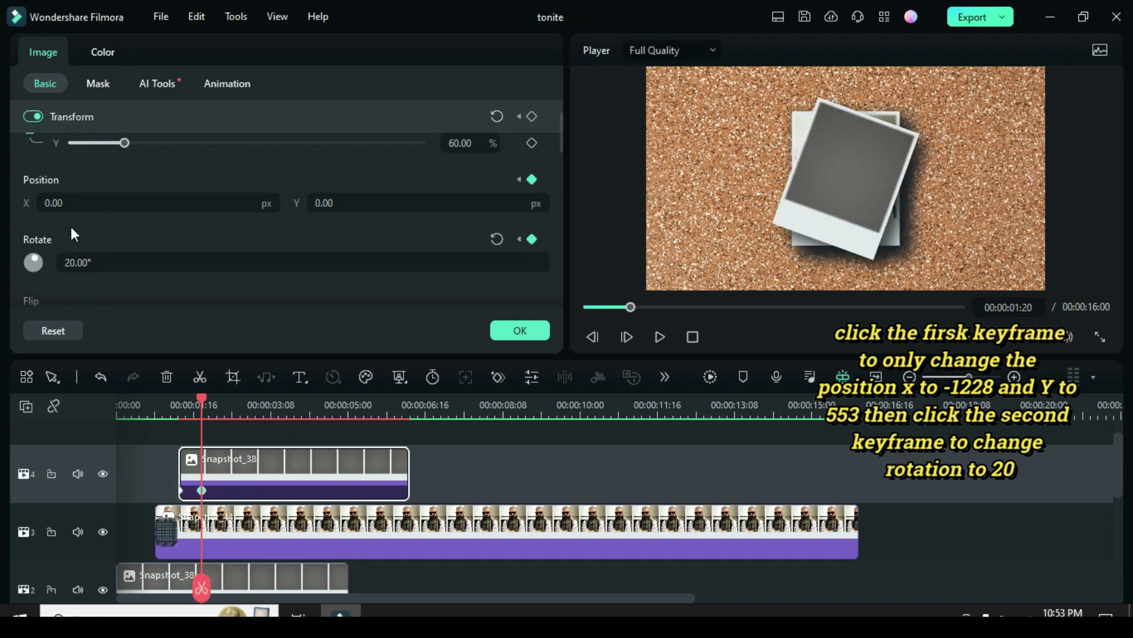
Copy the effects of the bearded man snapshot clip on track 3.
{"action": "left_click", "coordinate": [249, 530]}
{"action": "right_click", "coordinate": [267, 529]}
{"action": "left_click", "coordinate": [310, 497]}
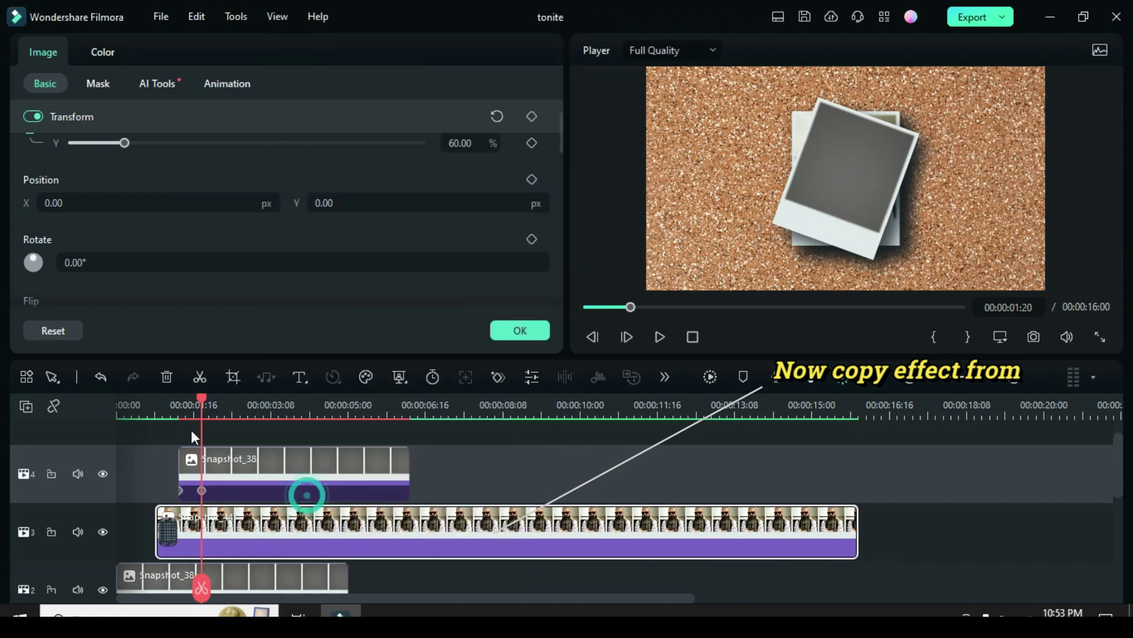
Place Snapshot_40 at 00:00:02:04 on a new video track 5 and extend it to the end of the clips below.
{"action": "left_click_drag", "start_coordinate": [201, 398], "coordinate": [216, 395]}
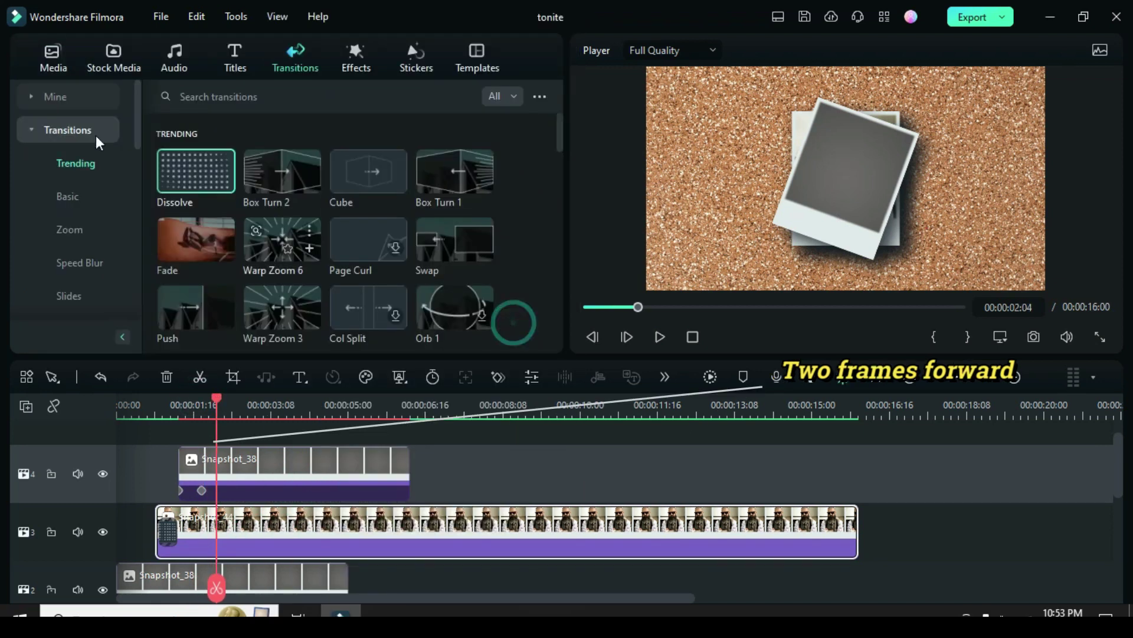
{"action": "left_click", "coordinate": [51, 57]}
{"action": "left_click", "coordinate": [26, 406]}
{"action": "left_click", "coordinate": [65, 430]}
{"action": "left_click_drag", "start_coordinate": [306, 260], "coordinate": [281, 494]}
{"action": "left_click_drag", "start_coordinate": [448, 494], "coordinate": [845, 499]}
Paste the copied effects onto Snapshot_40 and compare it with the blank frame by briefly hiding track 5.
{"action": "right_click", "coordinate": [338, 472]}
{"action": "left_click", "coordinate": [384, 515]}
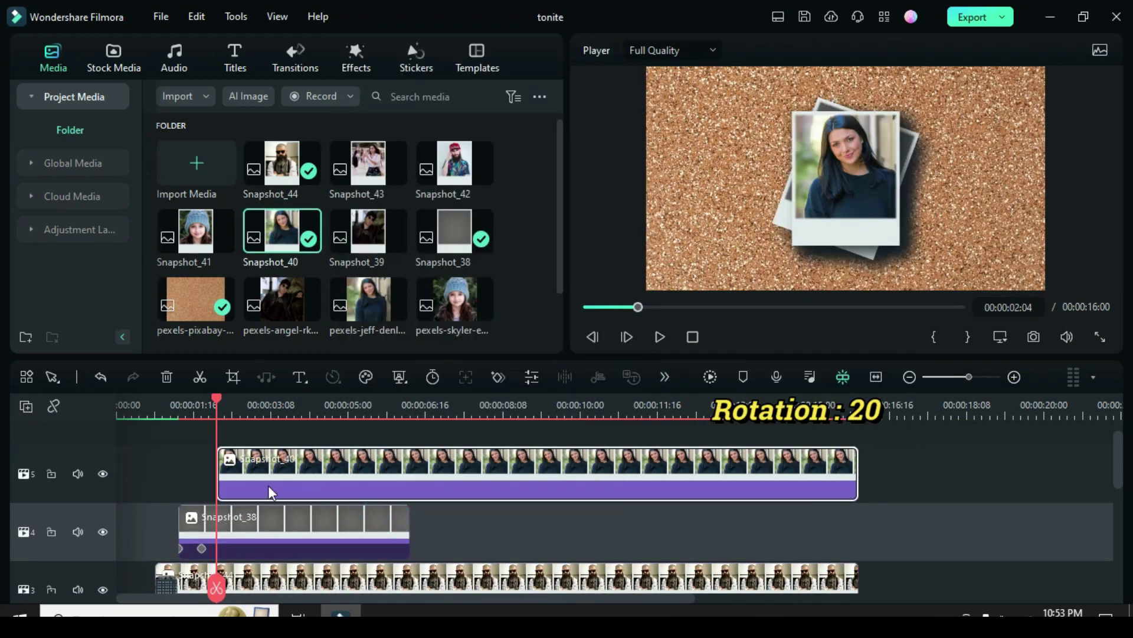
{"action": "left_click", "coordinate": [102, 474]}
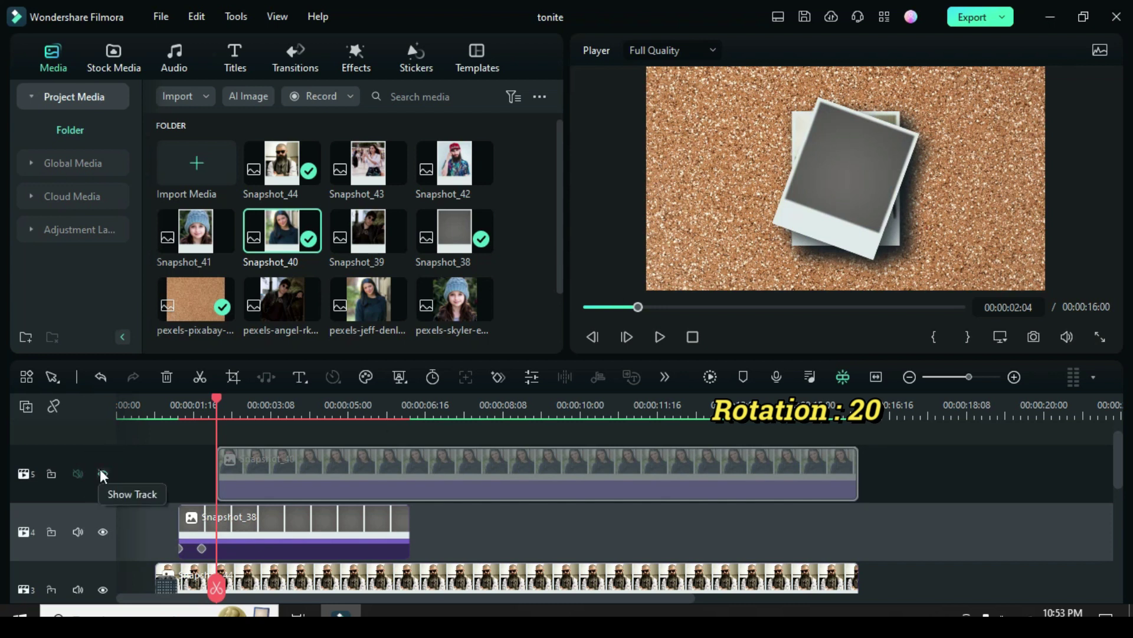
{"action": "left_click", "coordinate": [103, 474]}
Set the rotation of the Snapshot_40 clip on track 5 to 20°.
{"action": "double_click", "coordinate": [294, 469]}
{"action": "left_click", "coordinate": [65, 262]}
{"action": "type", "text": "20"}
{"action": "left_click", "coordinate": [101, 234]}
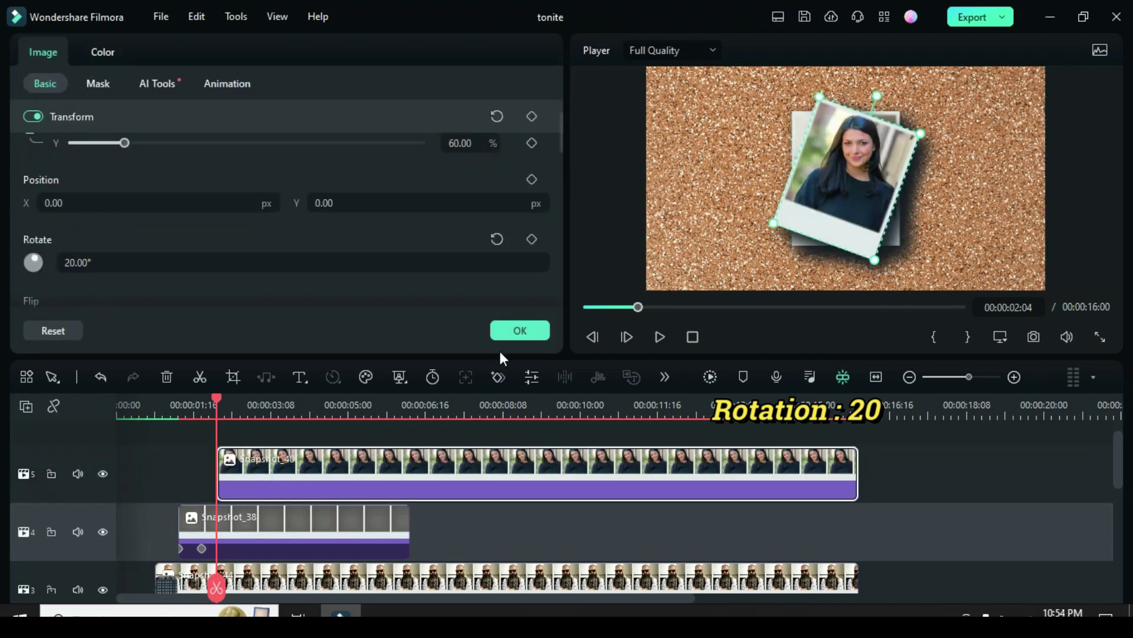
{"action": "left_click", "coordinate": [520, 330]}
Add a Dissolve transition to the start of Snapshot_40 and shorten it to about 12 frames.
{"action": "left_click", "coordinate": [296, 59]}
{"action": "left_click_drag", "start_coordinate": [188, 160], "coordinate": [239, 463]}
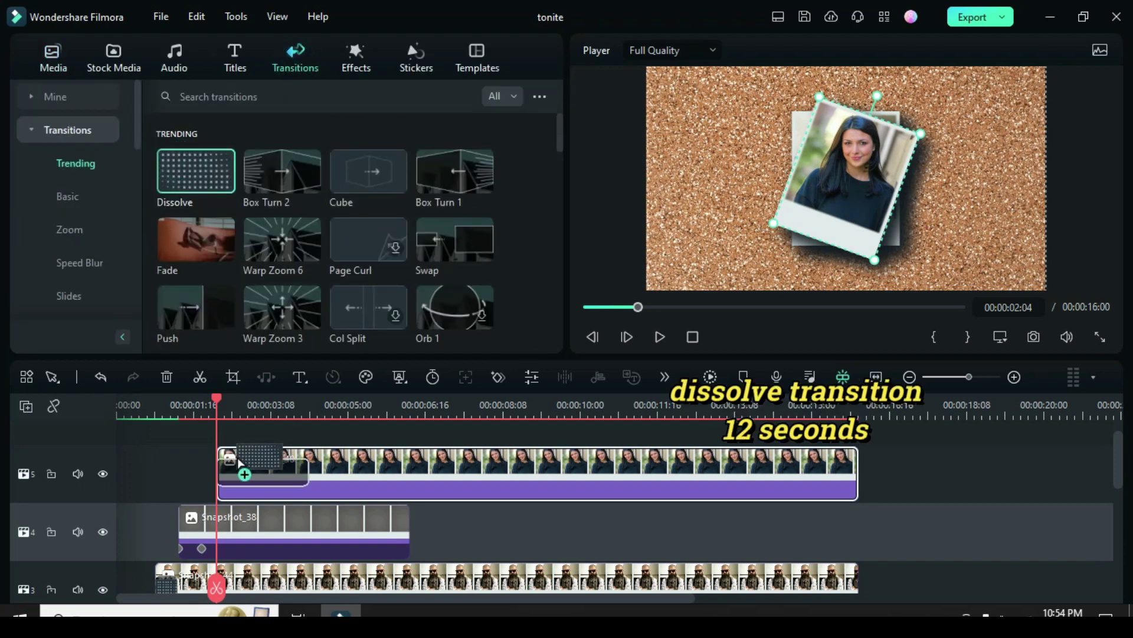
{"action": "left_click_drag", "start_coordinate": [307, 472], "coordinate": [239, 472]}
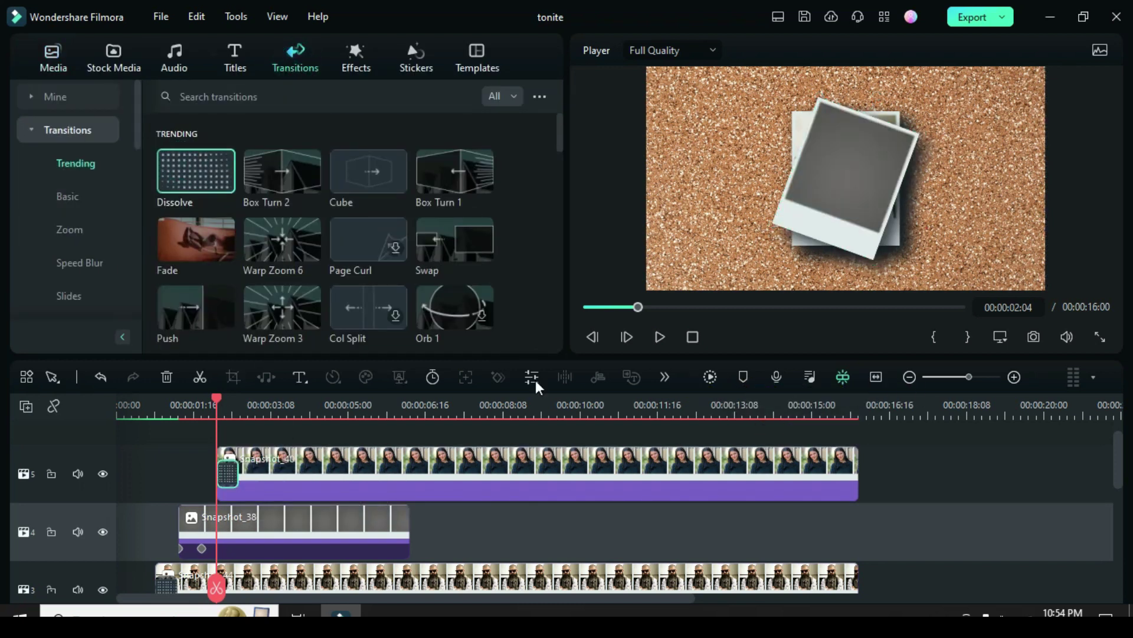
Render the sequence and play it from the beginning to preview the Snapshot_40 animation.
{"action": "left_click", "coordinate": [710, 377]}
{"action": "left_click_drag", "start_coordinate": [208, 402], "coordinate": [116, 415]}
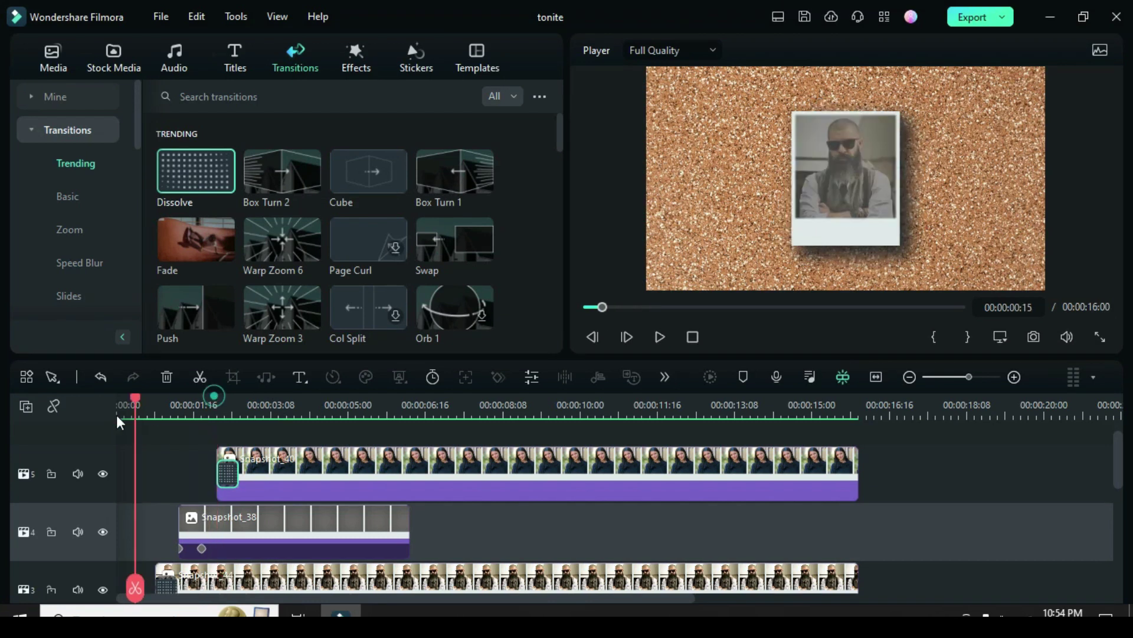
{"action": "scroll", "coordinate": [273, 491], "scroll_direction": "down", "scroll_amount": 1}
{"action": "left_click", "coordinate": [661, 338]}
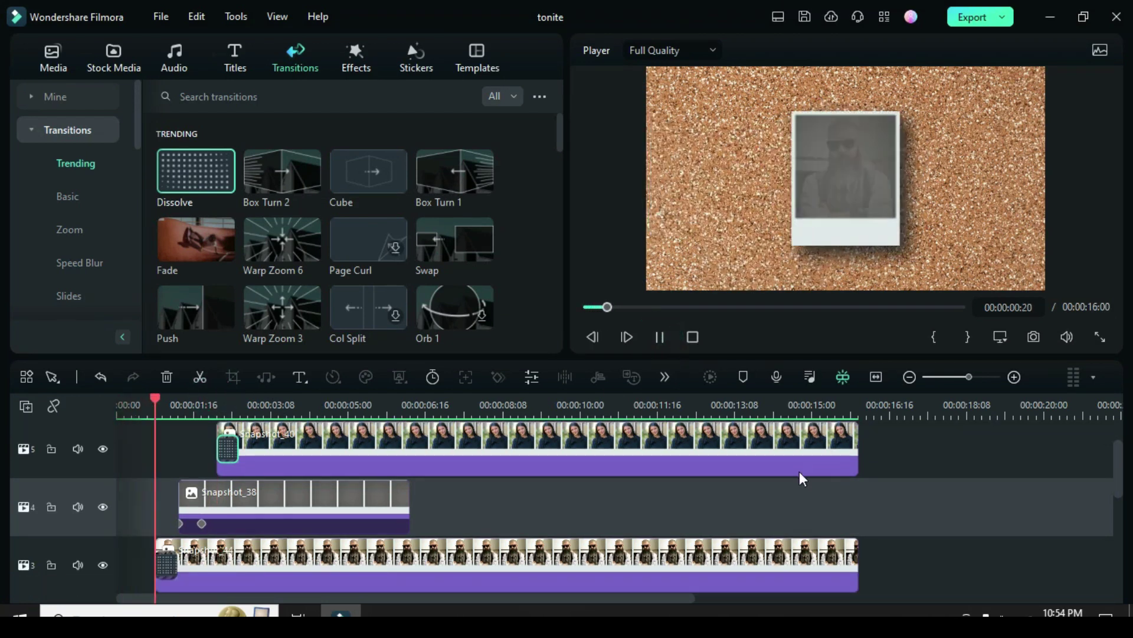
{"action": "left_click", "coordinate": [584, 306]}
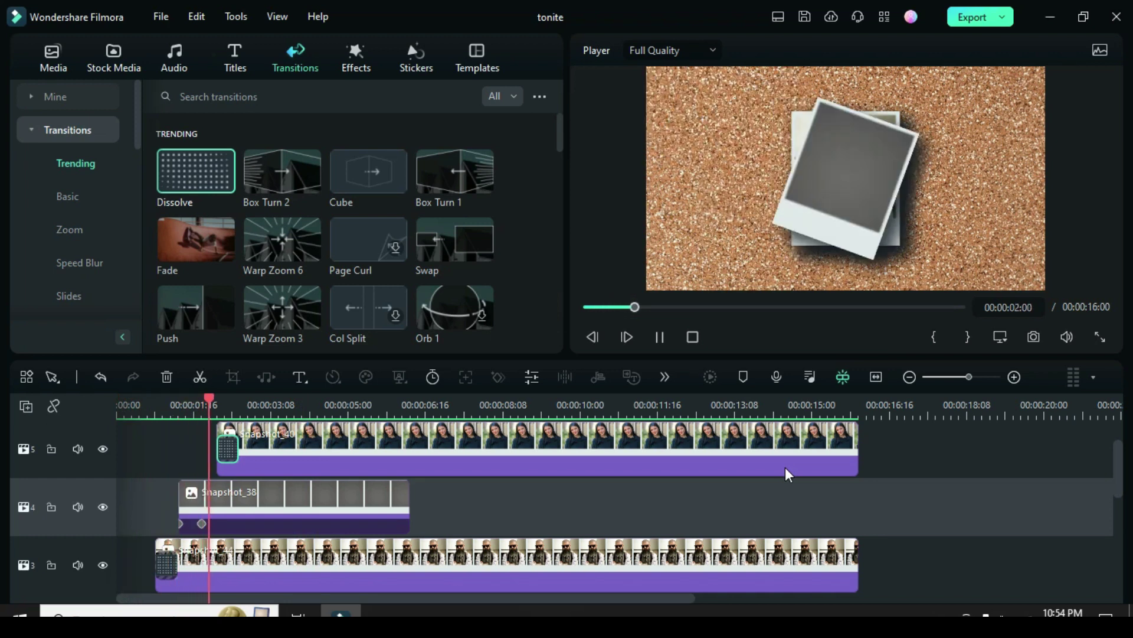
{"action": "left_click", "coordinate": [660, 335]}
Copy the track 4 blank frame clip and paste it at 00:00:02:16 on a new video track 6.
{"action": "left_click_drag", "start_coordinate": [280, 395], "coordinate": [240, 395]}
{"action": "left_click", "coordinate": [307, 507]}
{"action": "right_click", "coordinate": [309, 500]}
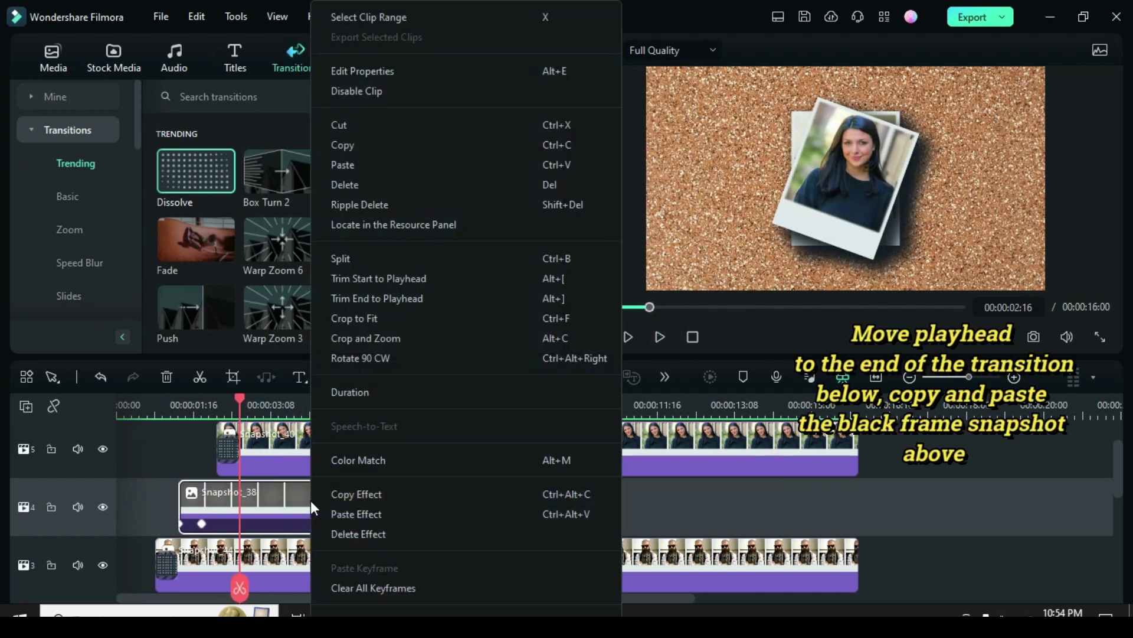
{"action": "left_click", "coordinate": [354, 150]}
{"action": "scroll", "coordinate": [304, 437], "scroll_direction": "up", "scroll_amount": 1}
{"action": "left_click", "coordinate": [26, 406]}
{"action": "left_click", "coordinate": [80, 431]}
{"action": "right_click", "coordinate": [260, 482]}
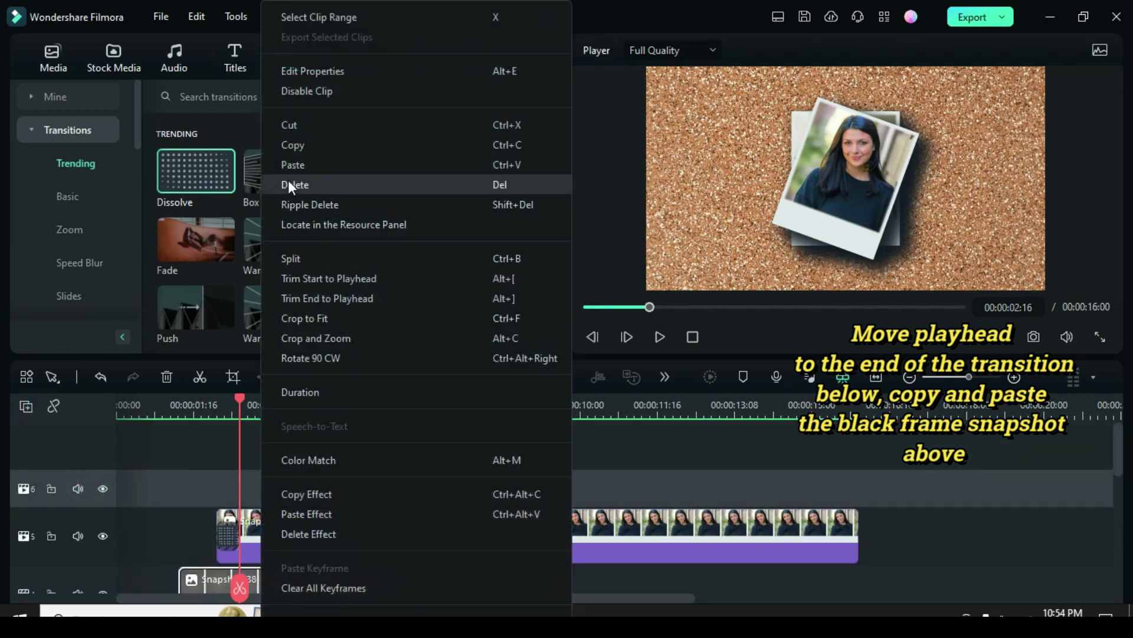
{"action": "left_click", "coordinate": [293, 165]}
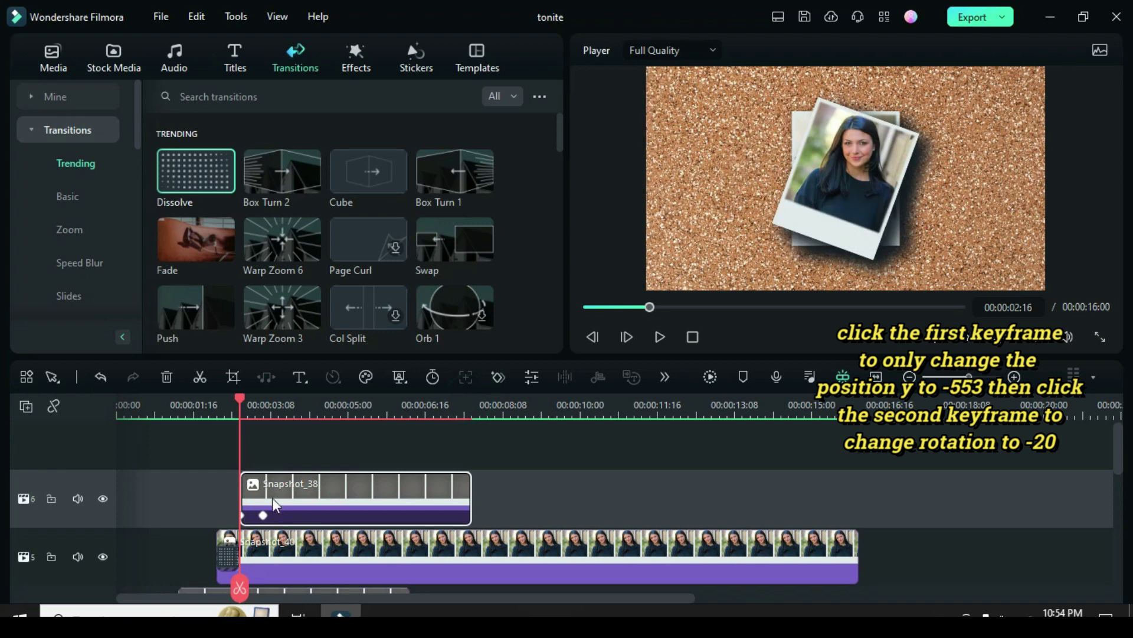
Set position Y to -553 at the first keyframe of the track 6 blank frame.
{"action": "left_click", "coordinate": [243, 516]}
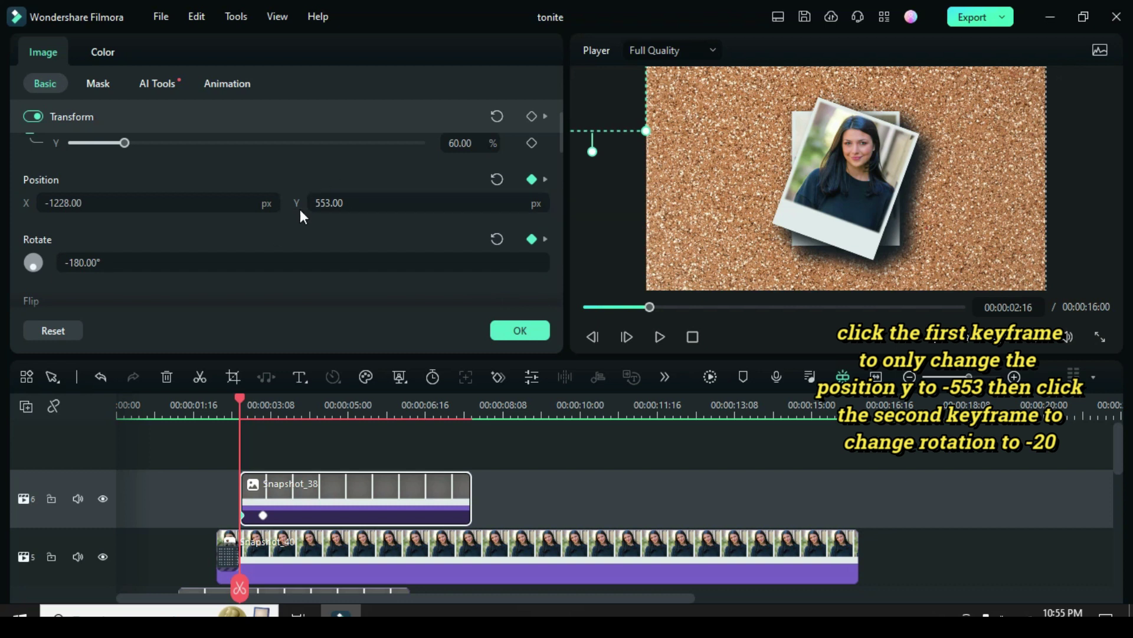
{"action": "left_click", "coordinate": [319, 202]}
{"action": "type", "text": "-"}
{"action": "key", "text": "Return"}
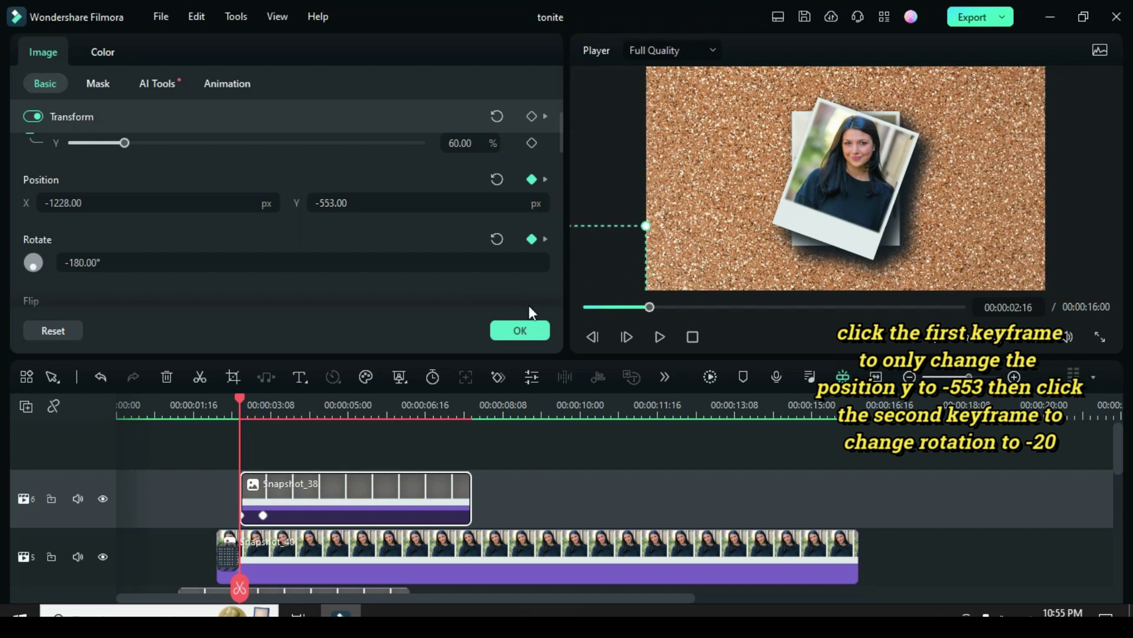
Set the rotation at the second keyframe of the track 6 blank frame to -20°.
{"action": "left_click", "coordinate": [263, 516]}
{"action": "left_click", "coordinate": [66, 262]}
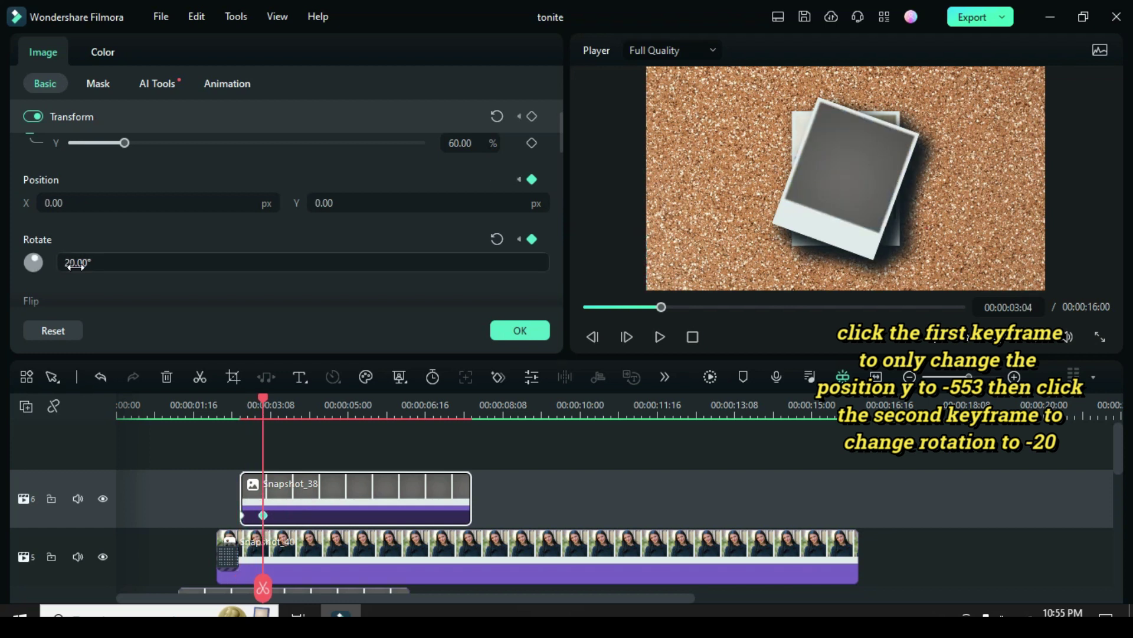
{"action": "type", "text": "-"}
{"action": "left_click", "coordinate": [95, 232]}
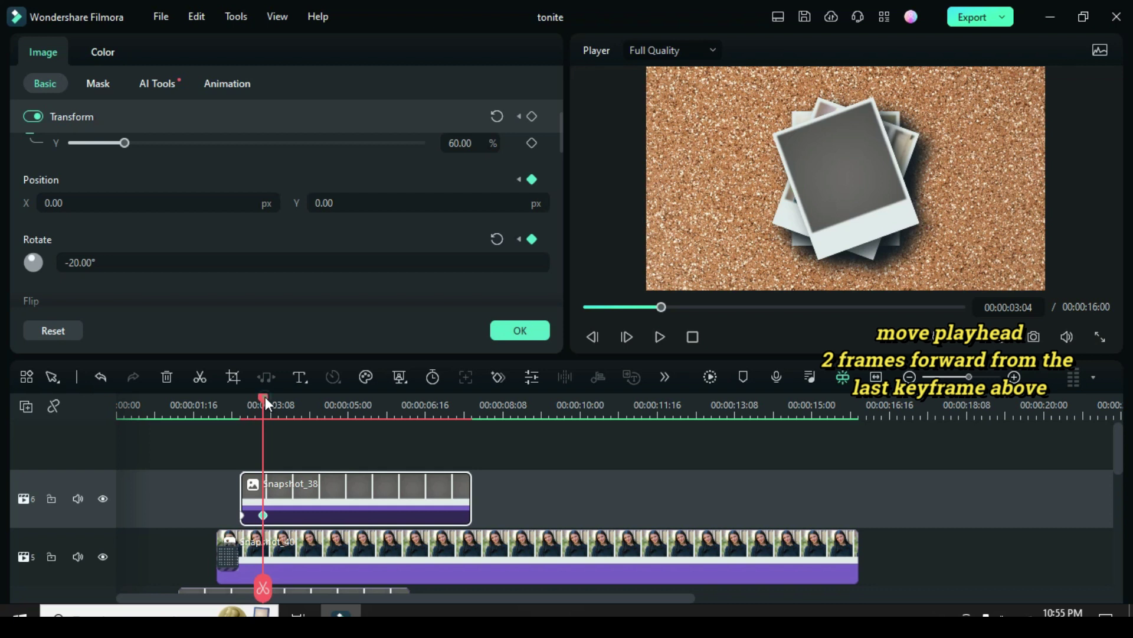
Move the playhead to 00:00:03:12 and copy the effects of the Snapshot_40 clip on track 5.
{"action": "left_click_drag", "start_coordinate": [265, 397], "coordinate": [278, 394]}
{"action": "left_click", "coordinate": [520, 330]}
{"action": "left_click", "coordinate": [51, 58]}
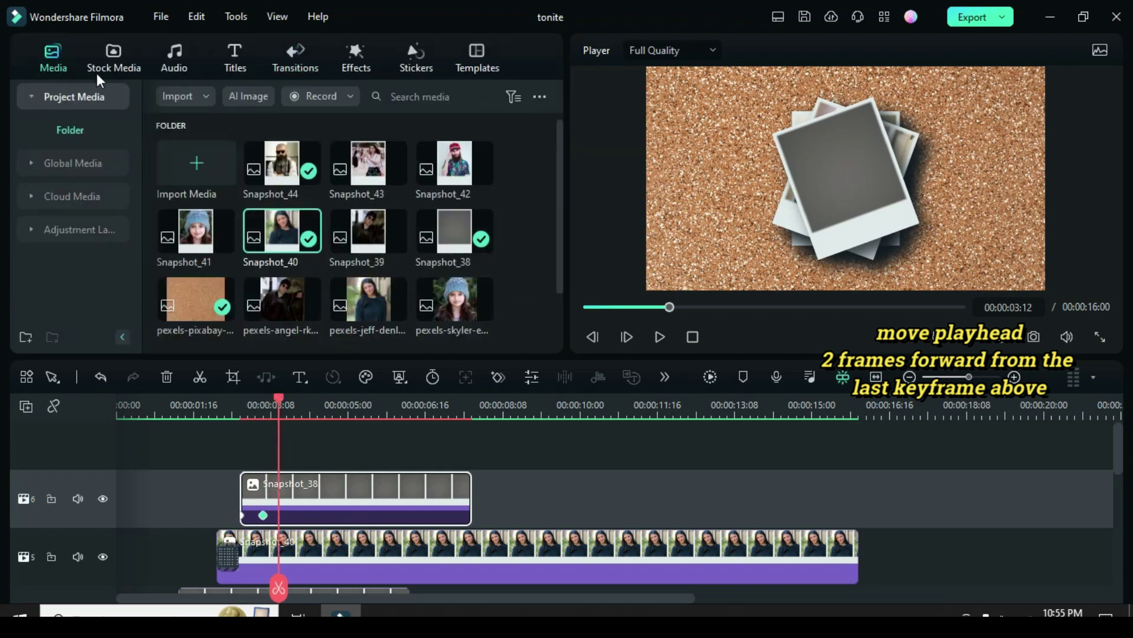
{"action": "scroll", "coordinate": [552, 168], "scroll_direction": "down", "scroll_amount": 1}
{"action": "scroll", "coordinate": [526, 437], "scroll_direction": "down", "scroll_amount": 1}
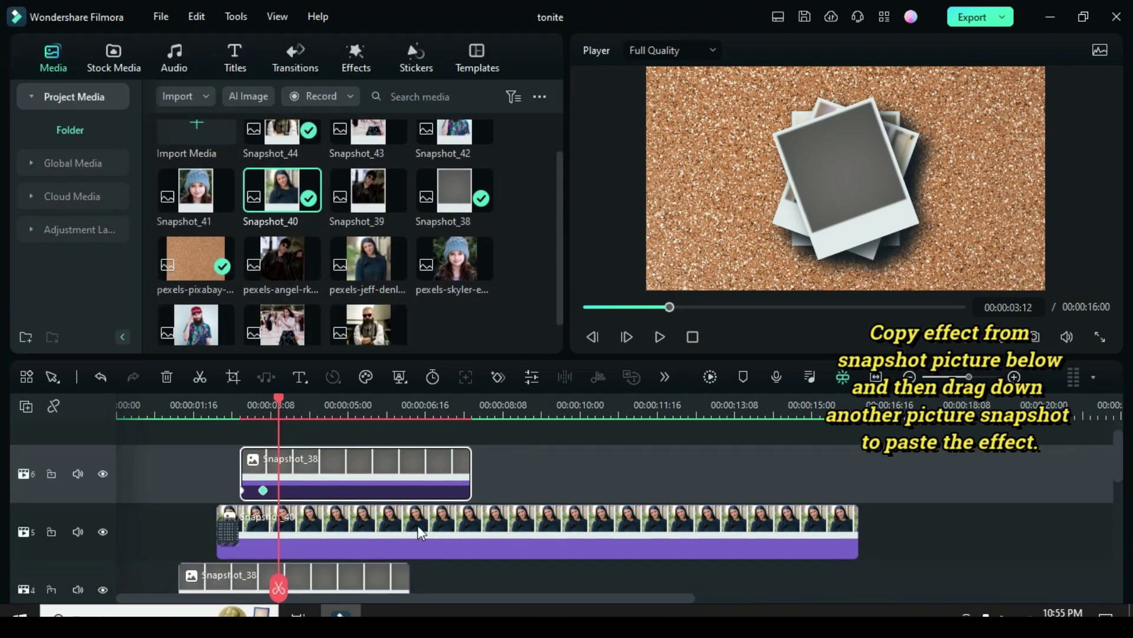
{"action": "right_click", "coordinate": [431, 524]}
{"action": "left_click", "coordinate": [458, 494]}
Place Snapshot_39 at 00:00:03:12 on a new video track 7 and extend it to the end of the clips below.
{"action": "scroll", "coordinate": [458, 493], "scroll_direction": "up", "scroll_amount": 1}
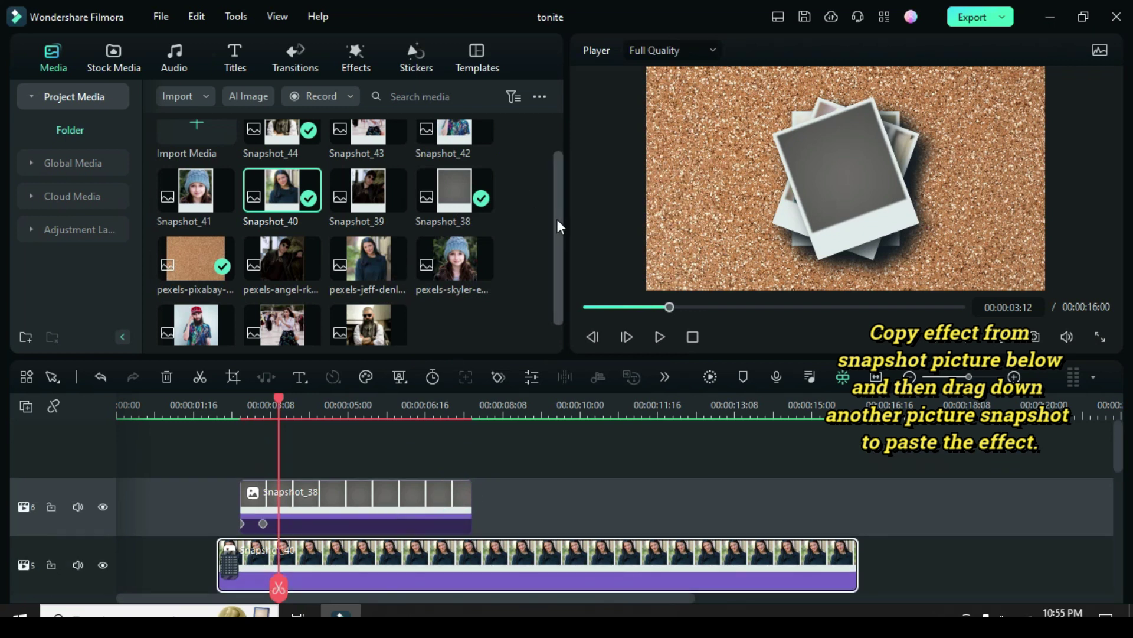
{"action": "scroll", "coordinate": [558, 219], "scroll_direction": "up", "scroll_amount": 1}
{"action": "left_click_drag", "start_coordinate": [367, 239], "coordinate": [367, 467]}
{"action": "left_click_drag", "start_coordinate": [506, 459], "coordinate": [857, 457]}
Paste the copied effects onto the Snapshot_39 clip and set its rotation to -20°.
{"action": "right_click", "coordinate": [411, 455]}
{"action": "left_click", "coordinate": [441, 515]}
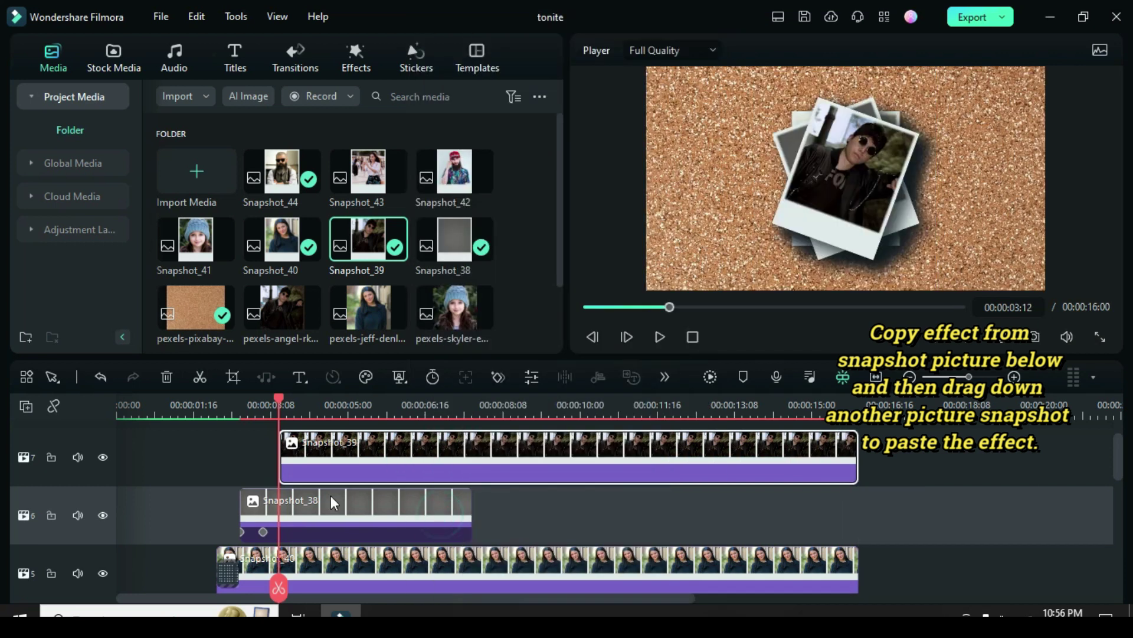
{"action": "left_click", "coordinate": [360, 450]}
{"action": "left_click", "coordinate": [66, 262]}
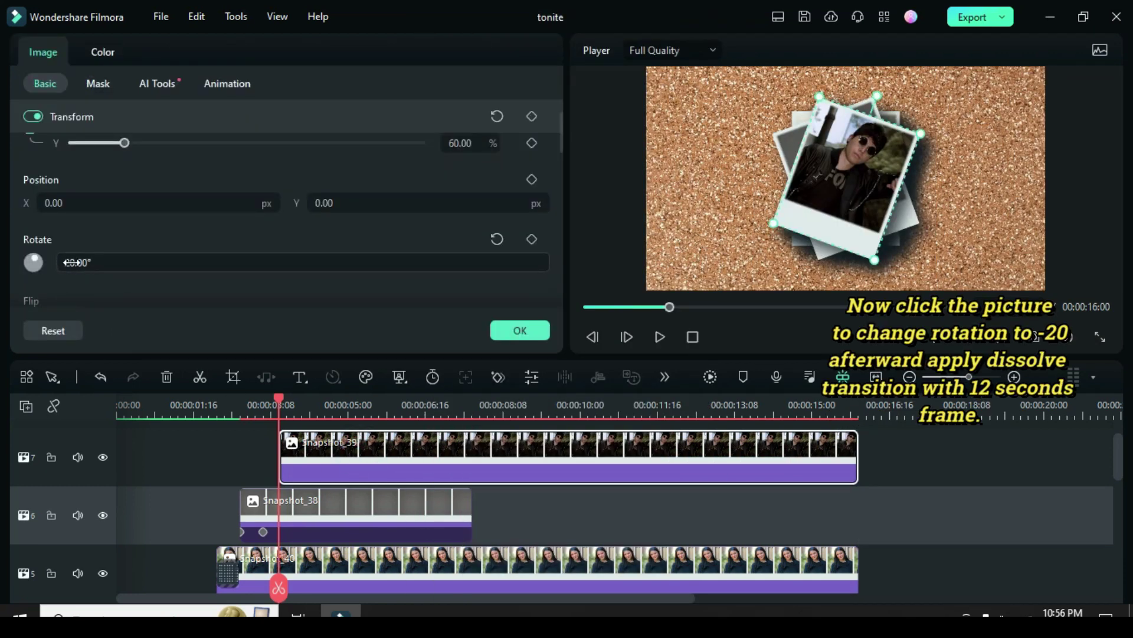
{"action": "type", "text": "-"}
{"action": "left_click", "coordinate": [101, 232]}
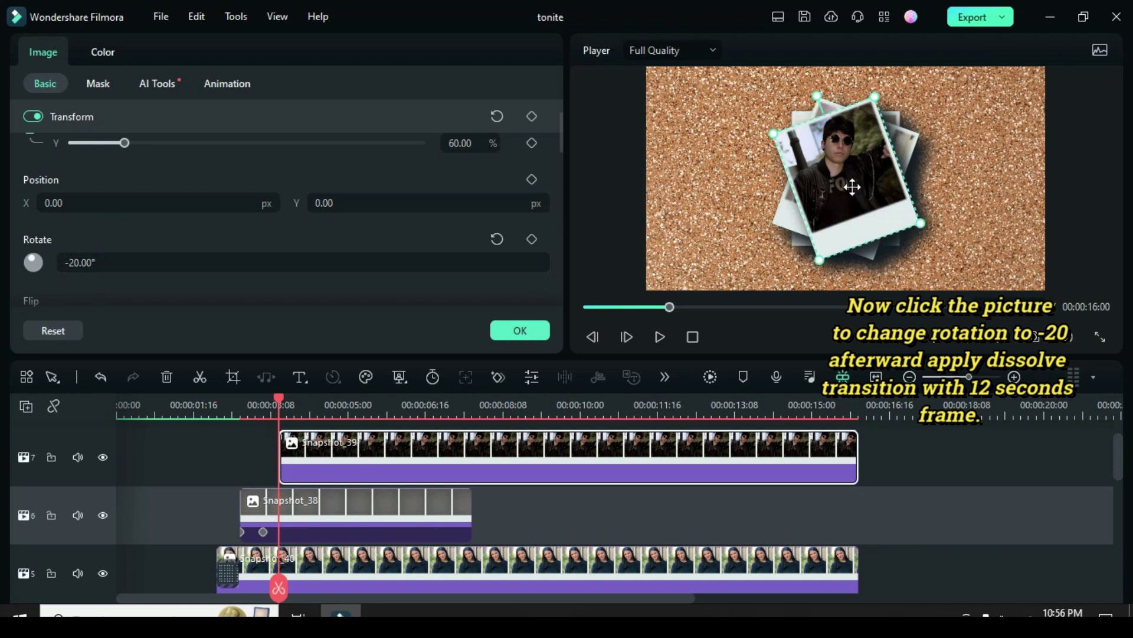
Add a Dissolve transition of about 12 frames to the start of the Snapshot_39 clip.
{"action": "left_click", "coordinate": [513, 330]}
{"action": "left_click", "coordinate": [290, 62]}
{"action": "left_click_drag", "start_coordinate": [210, 166], "coordinate": [301, 460]}
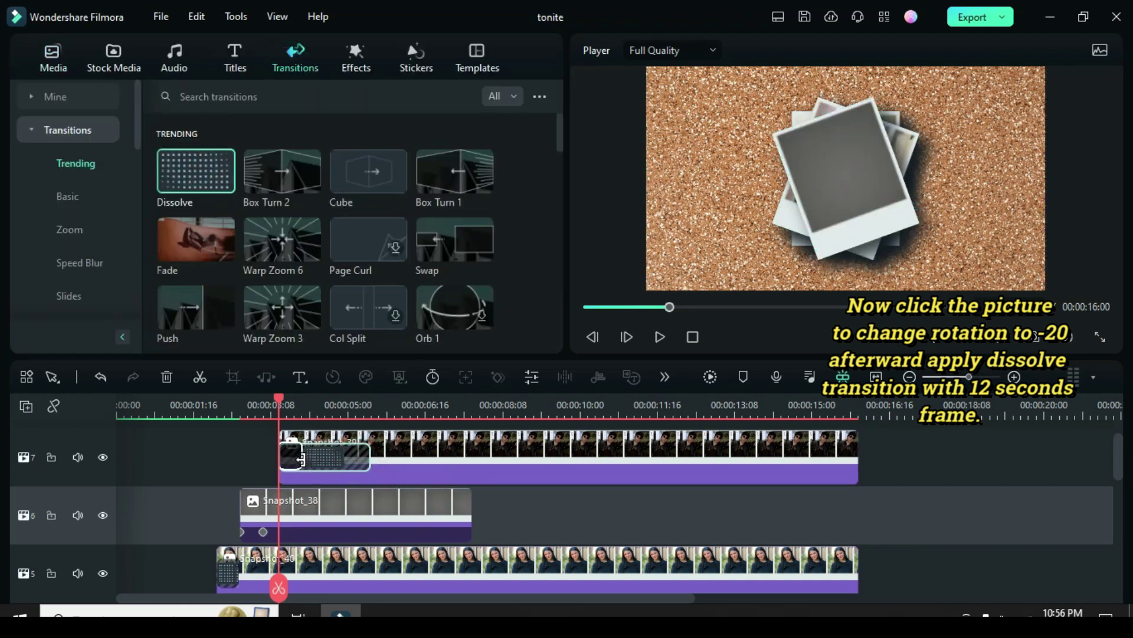
Render the sequence and play it from the beginning to preview the Snapshot_39 animation.
{"action": "left_click", "coordinate": [583, 306]}
{"action": "left_click", "coordinate": [710, 376]}
{"action": "scroll", "coordinate": [600, 451], "scroll_direction": "down", "scroll_amount": 1}
{"action": "scroll", "coordinate": [600, 452], "scroll_direction": "down", "scroll_amount": 2}
{"action": "scroll", "coordinate": [601, 451], "scroll_direction": "up", "scroll_amount": 3}
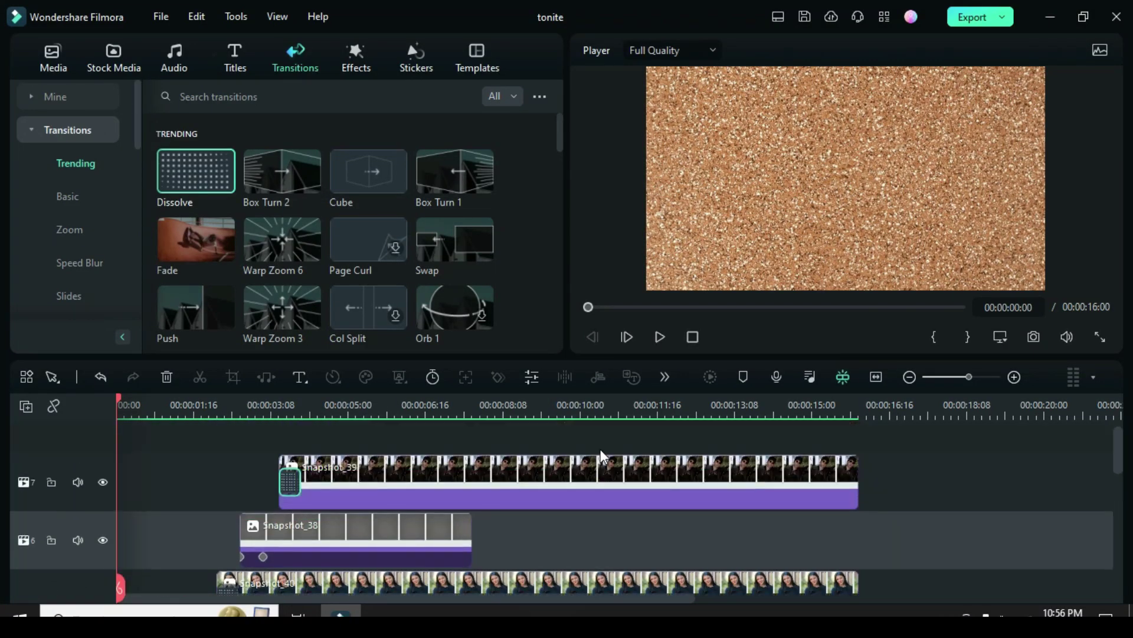
{"action": "left_click", "coordinate": [659, 336]}
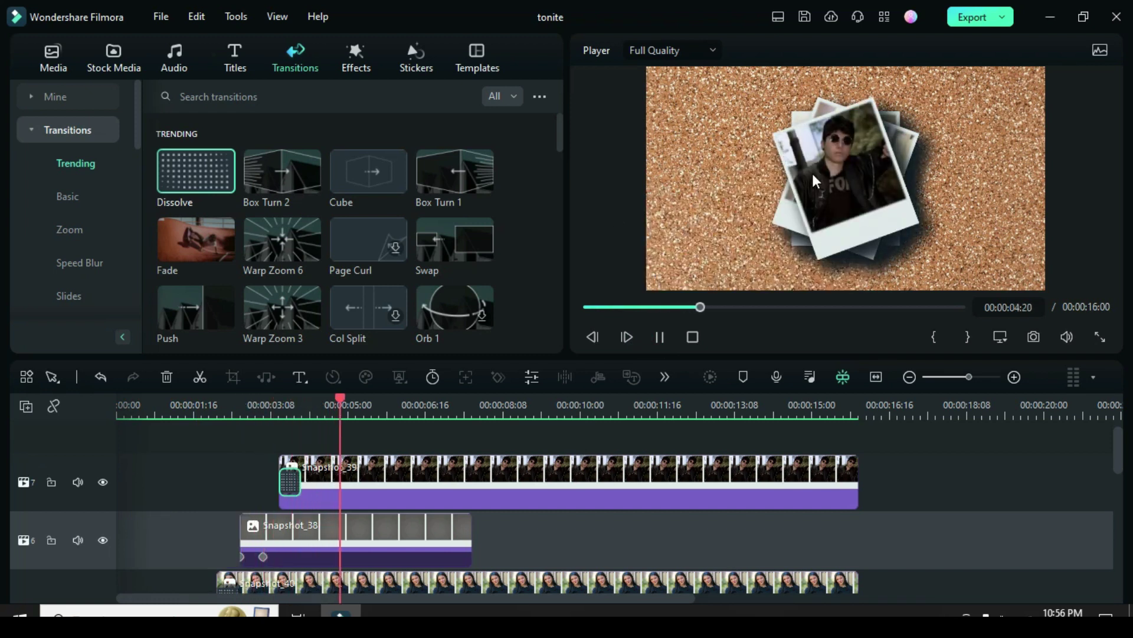
{"action": "left_click", "coordinate": [660, 335]}
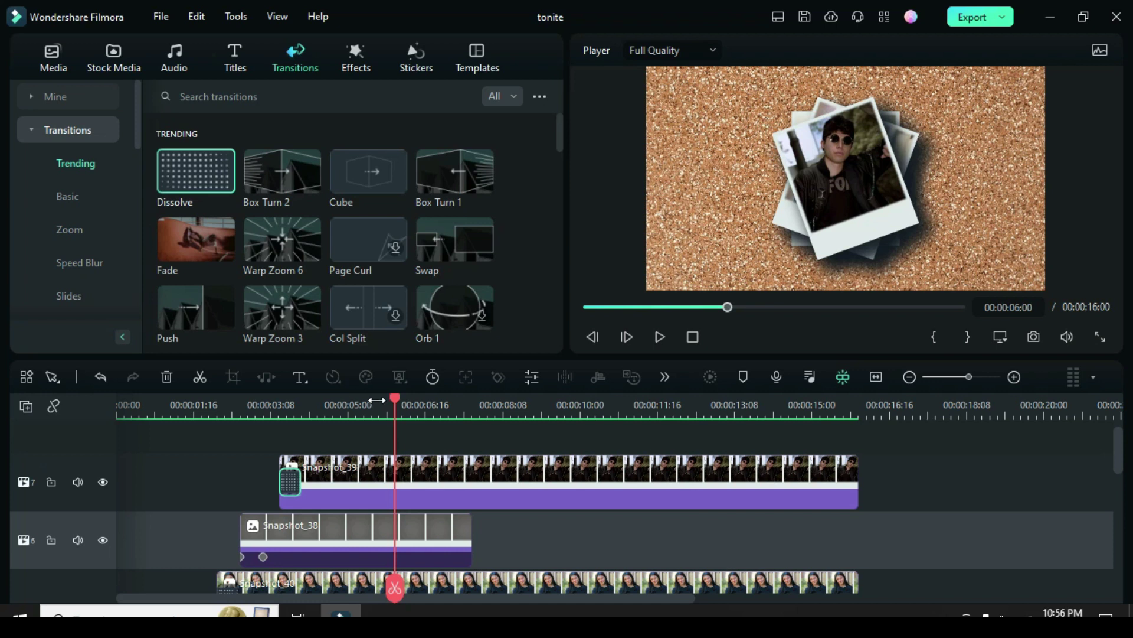
Copy the original blank frame clip from track 2 and paste it on a new video track 8 where the Snapshot_39 transition ends.
{"action": "left_click_drag", "start_coordinate": [394, 402], "coordinate": [301, 412]}
{"action": "scroll", "coordinate": [342, 466], "scroll_direction": "down", "scroll_amount": 5}
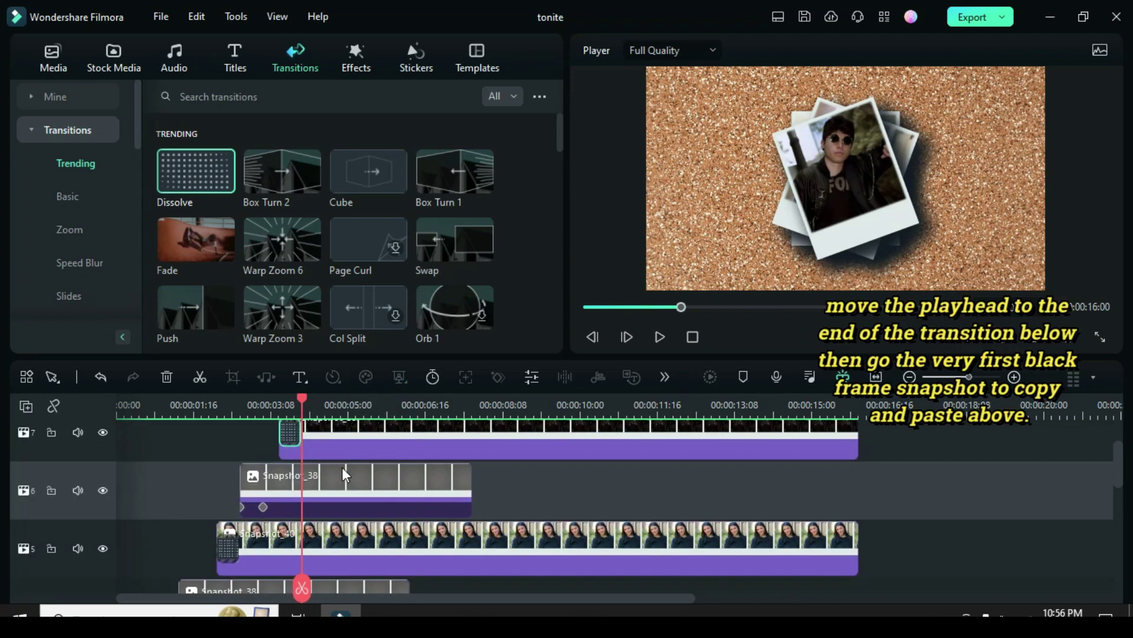
{"action": "right_click", "coordinate": [253, 467]}
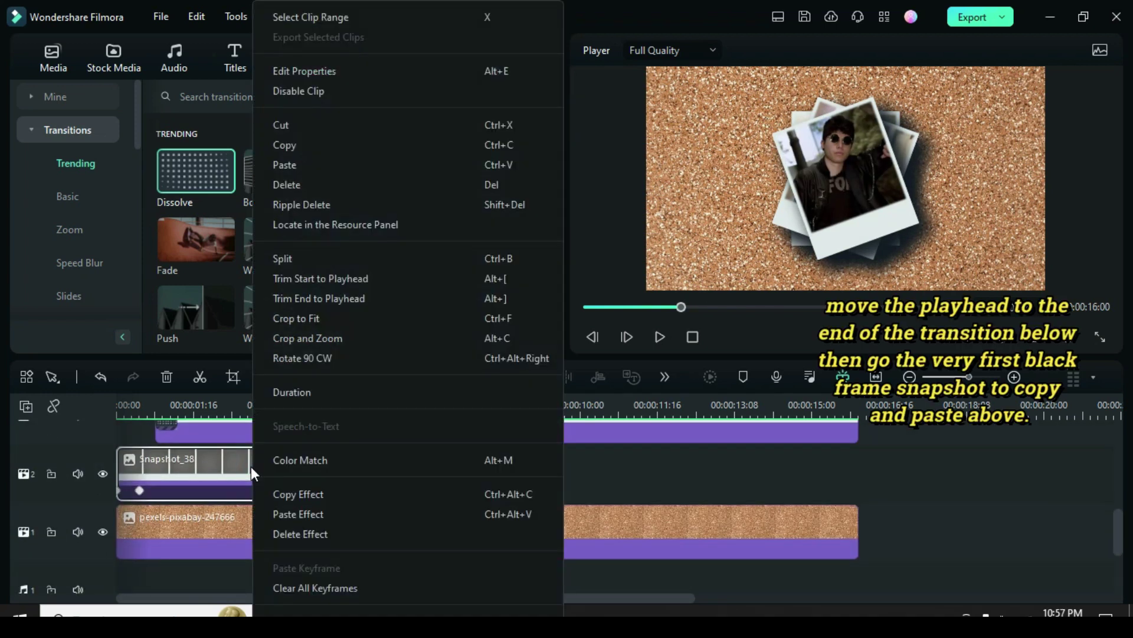
{"action": "left_click", "coordinate": [302, 149]}
{"action": "scroll", "coordinate": [384, 458], "scroll_direction": "up", "scroll_amount": 5}
{"action": "right_click", "coordinate": [90, 423]}
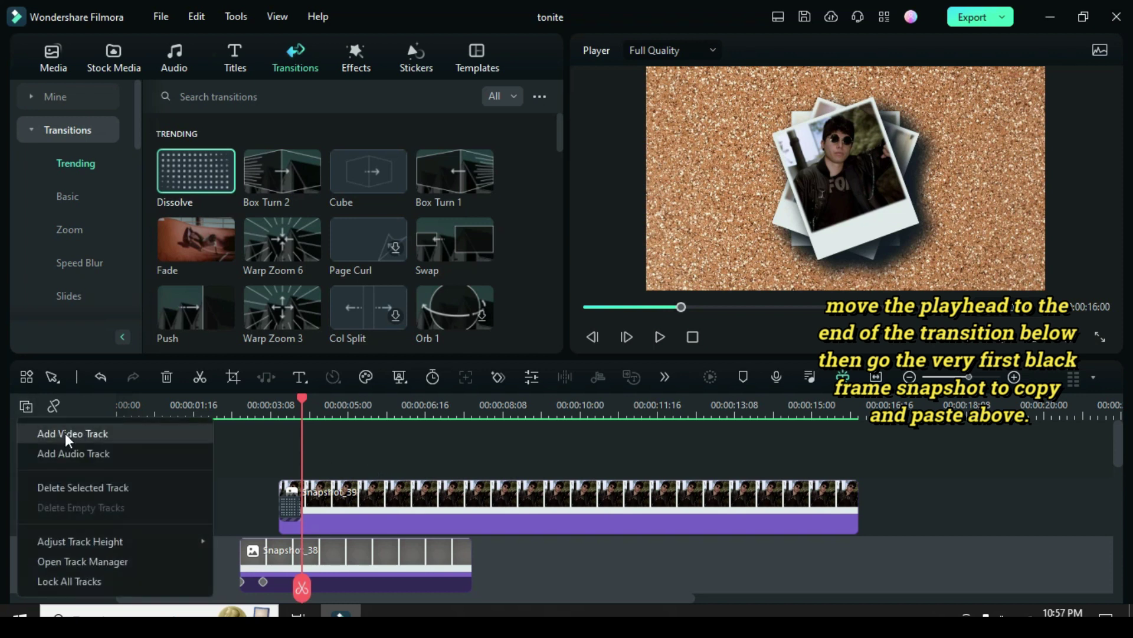
{"action": "left_click", "coordinate": [65, 433]}
{"action": "left_click", "coordinate": [86, 481]}
{"action": "right_click", "coordinate": [313, 491]}
{"action": "left_click", "coordinate": [366, 167]}
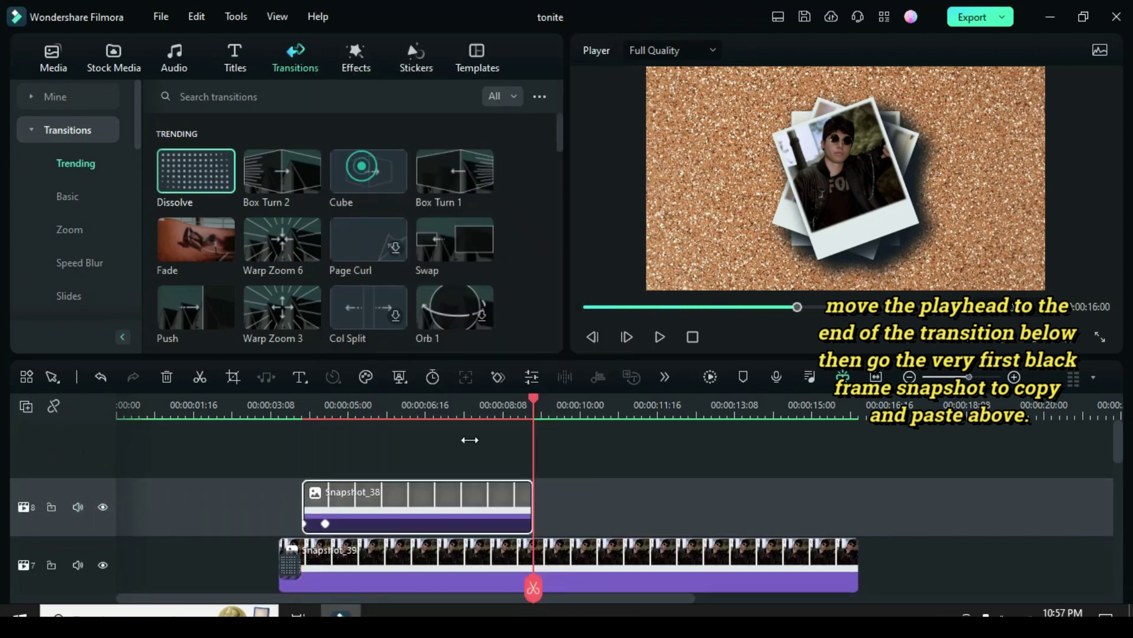
Set the position X to 1235 px at the first keyframe of the blank frame clip on track 8 and preview its entrance.
{"action": "left_click_drag", "start_coordinate": [538, 401], "coordinate": [302, 442]}
{"action": "left_click", "coordinate": [355, 499]}
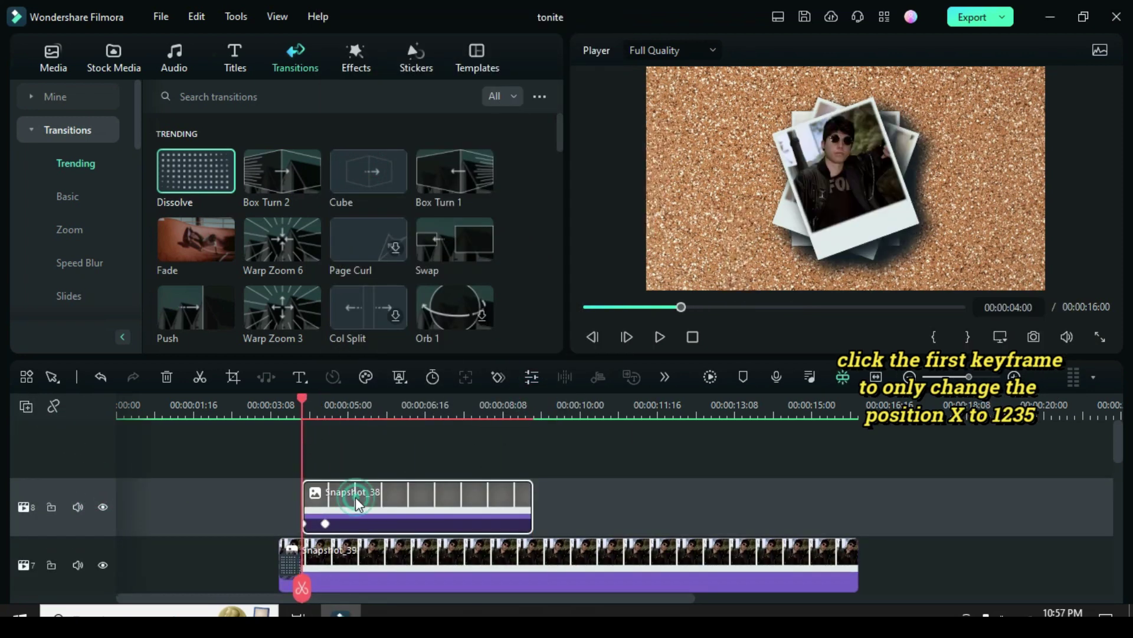
{"action": "left_click", "coordinate": [306, 524]}
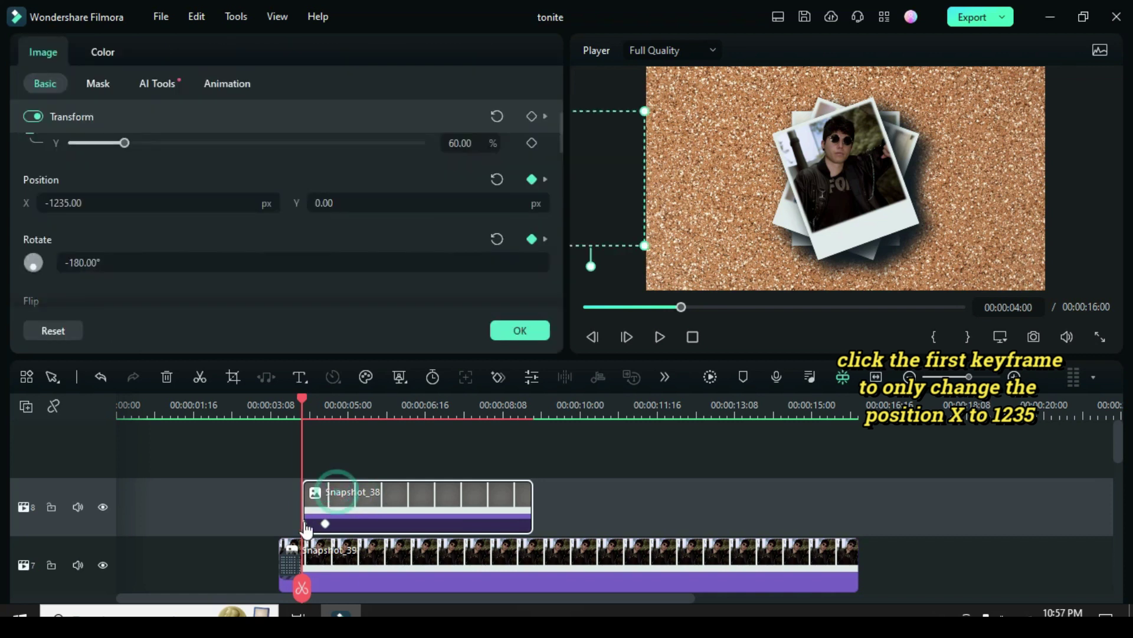
{"action": "left_click", "coordinate": [80, 203]}
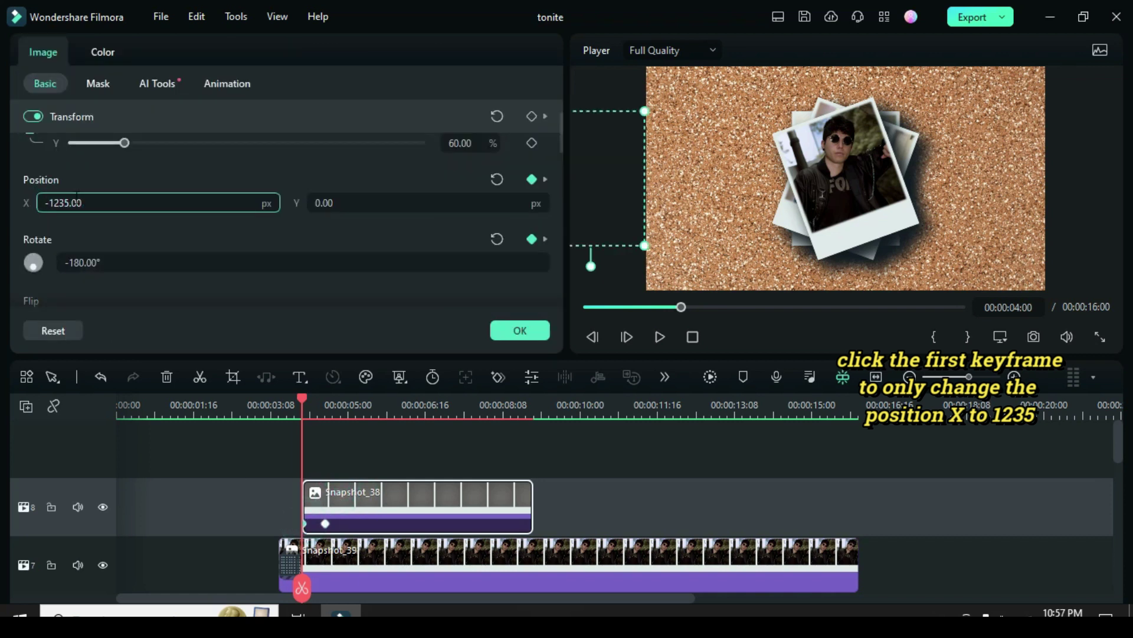
{"action": "key", "text": "Home"}
{"action": "key", "text": "Delete"}
{"action": "left_click", "coordinate": [88, 177]}
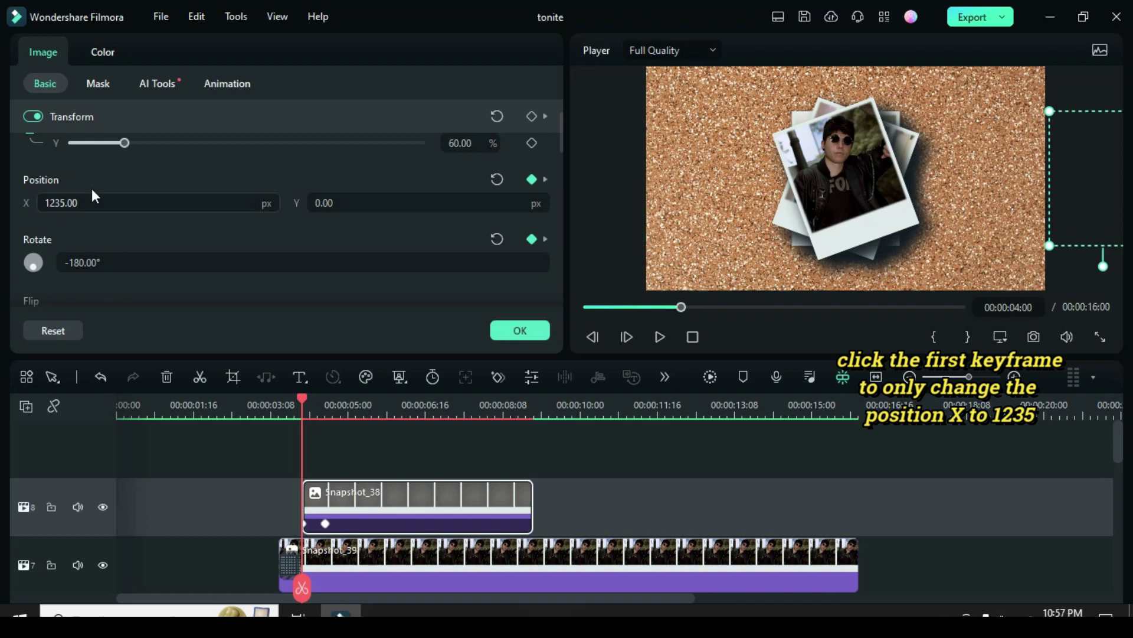
{"action": "left_click_drag", "start_coordinate": [299, 401], "coordinate": [278, 399]}
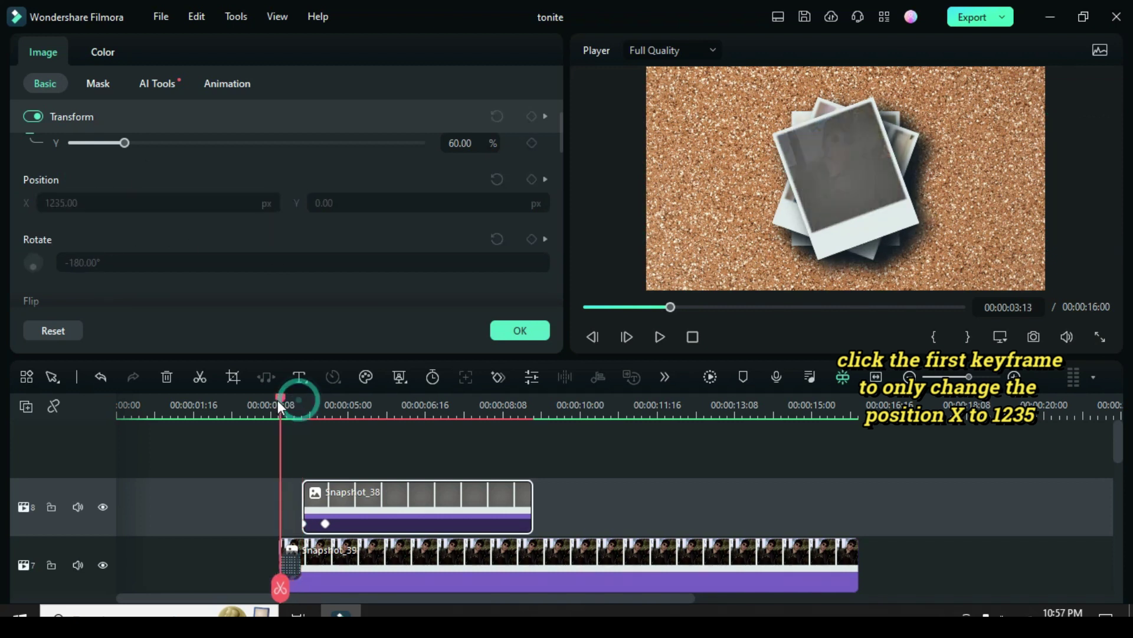
{"action": "key", "text": "space"}
Place the playhead at 00:00:04:20, shortly after the track 8 frame's last keyframe, and copy the effects of the Snapshot_44 clip.
{"action": "left_click_drag", "start_coordinate": [366, 395], "coordinate": [339, 392]}
{"action": "left_click", "coordinate": [513, 330]}
{"action": "scroll", "coordinate": [441, 503], "scroll_direction": "down", "scroll_amount": 1}
{"action": "scroll", "coordinate": [441, 503], "scroll_direction": "down", "scroll_amount": 5}
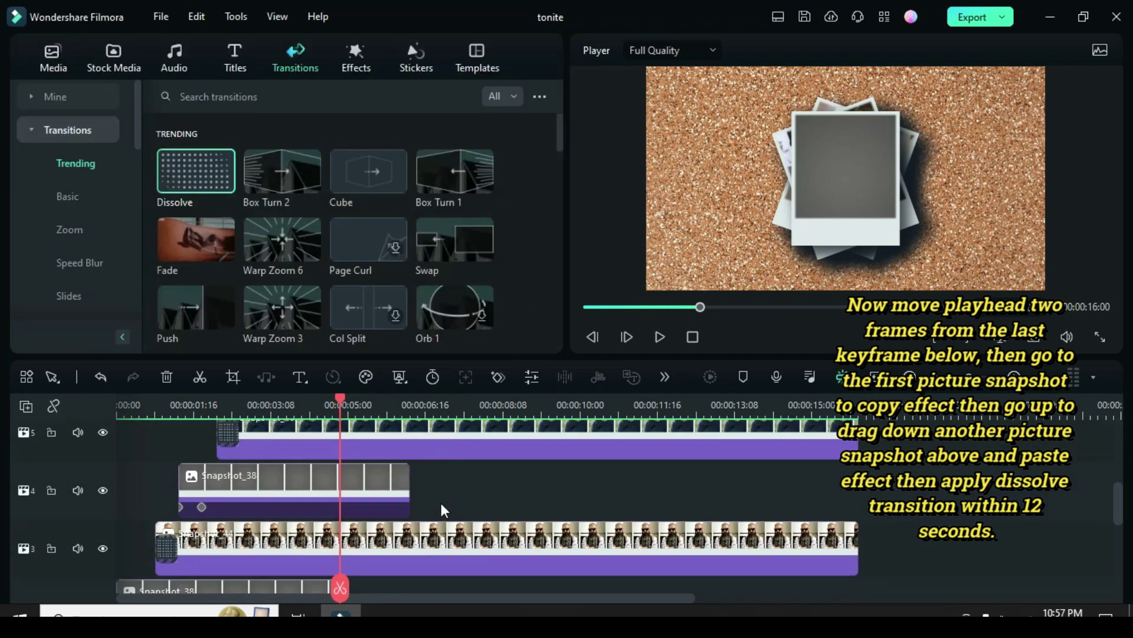
{"action": "right_click", "coordinate": [429, 449]}
{"action": "left_click", "coordinate": [489, 492]}
{"action": "scroll", "coordinate": [480, 486], "scroll_direction": "up", "scroll_amount": 5}
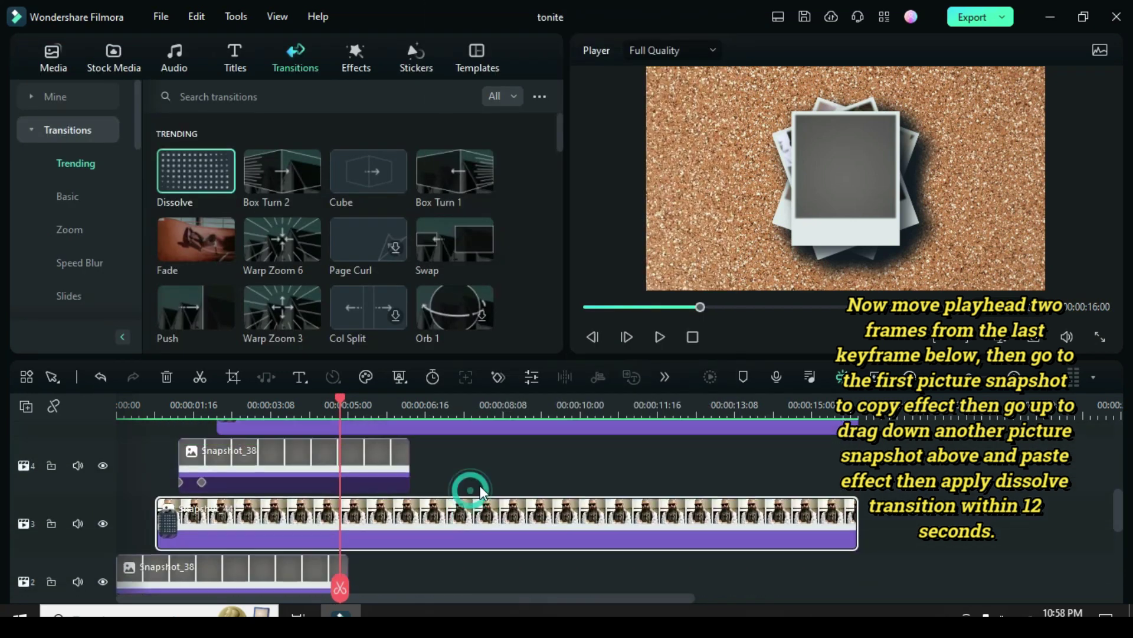
Add Snapshot_41 on a new track 9 at the playhead and extend it to the end of the other photo clips.
{"action": "left_click", "coordinate": [48, 59]}
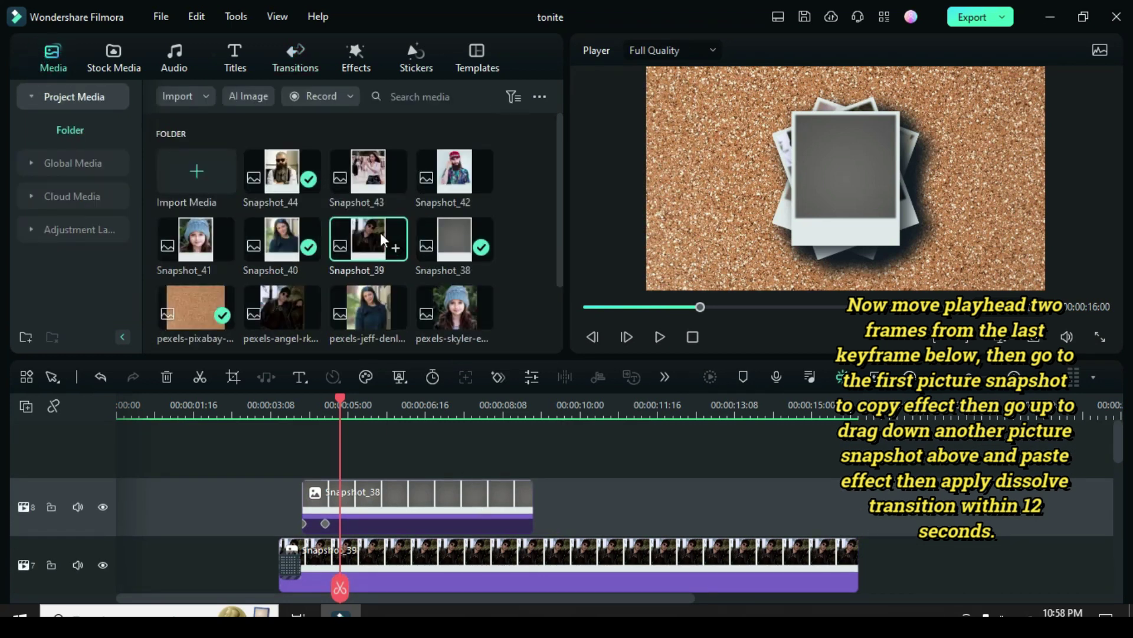
{"action": "left_click_drag", "start_coordinate": [192, 243], "coordinate": [354, 456]}
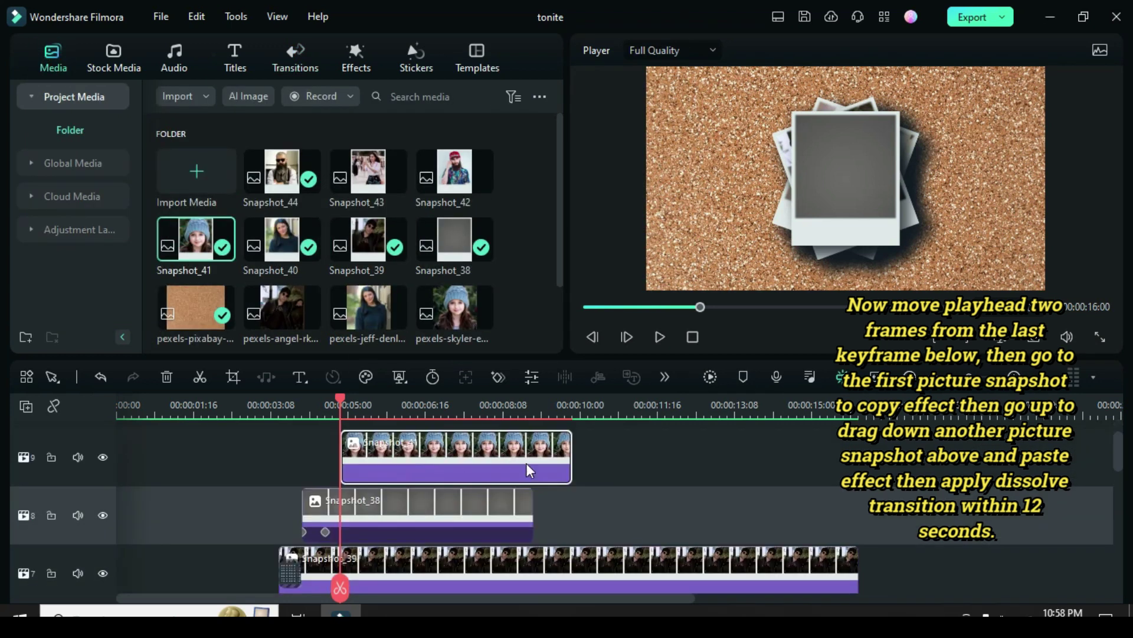
{"action": "left_click_drag", "start_coordinate": [579, 452], "coordinate": [859, 451]}
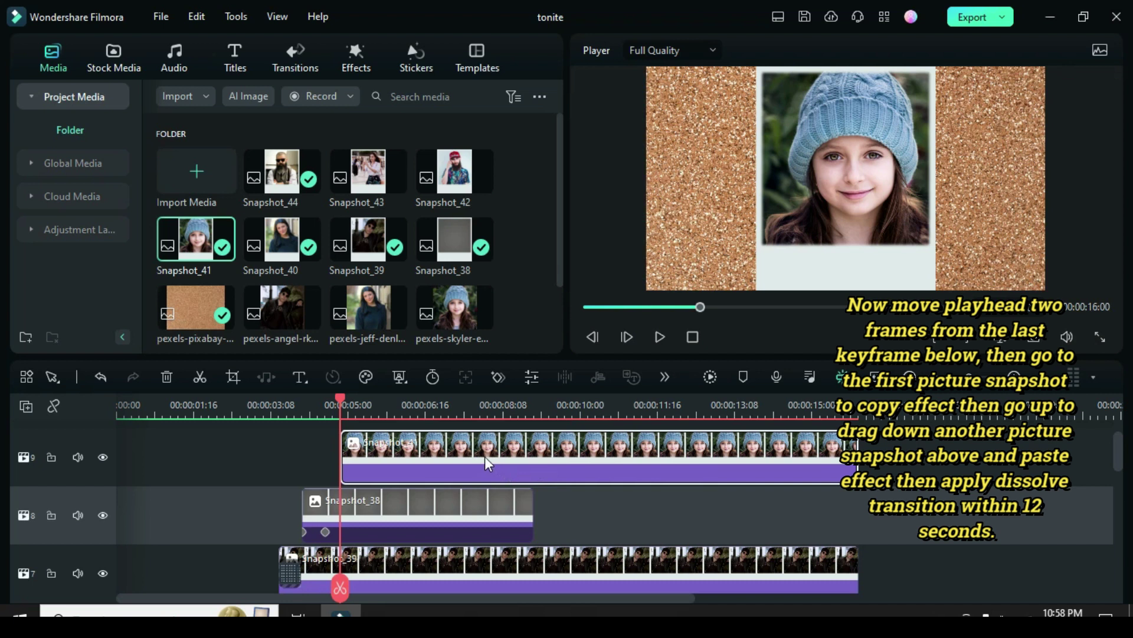
Paste the copied effects onto the Snapshot_41 clip and add a Dissolve transition of about 12 frames to its start.
{"action": "key", "text": "ctrl+alt+v"}
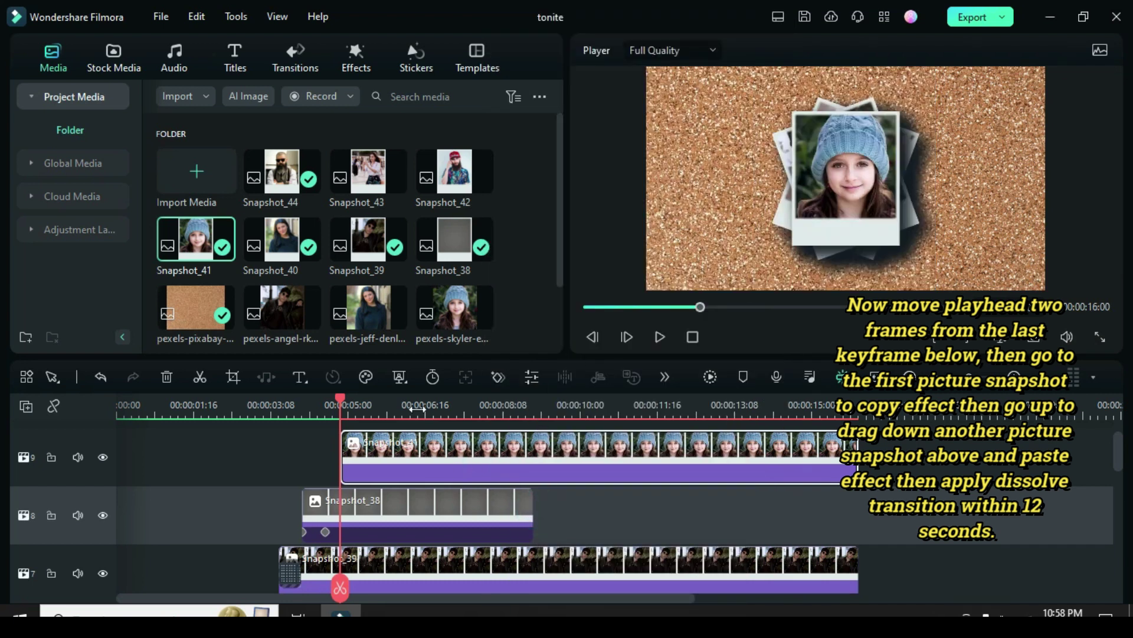
{"action": "left_click", "coordinate": [296, 61]}
{"action": "left_click_drag", "start_coordinate": [190, 176], "coordinate": [361, 440]}
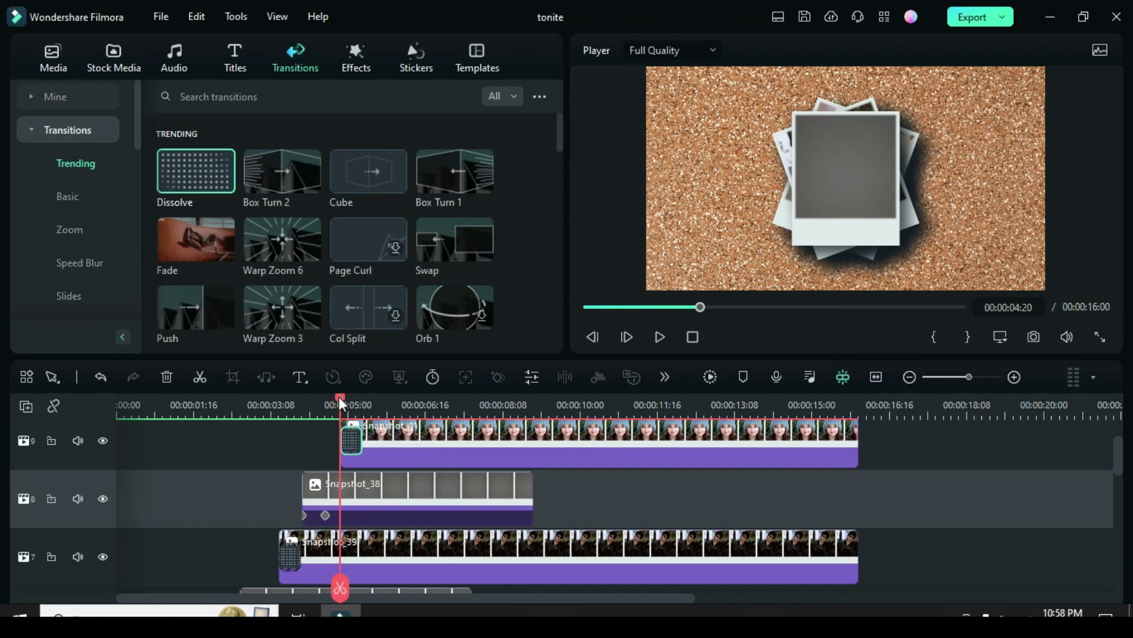
Render the sequence and play it to preview the Snapshot_41 transition.
{"action": "left_click", "coordinate": [706, 374]}
{"action": "left_click", "coordinate": [661, 337]}
{"action": "left_click", "coordinate": [385, 401]}
{"action": "left_click_drag", "start_coordinate": [384, 399], "coordinate": [298, 409]}
{"action": "key", "text": "space"}
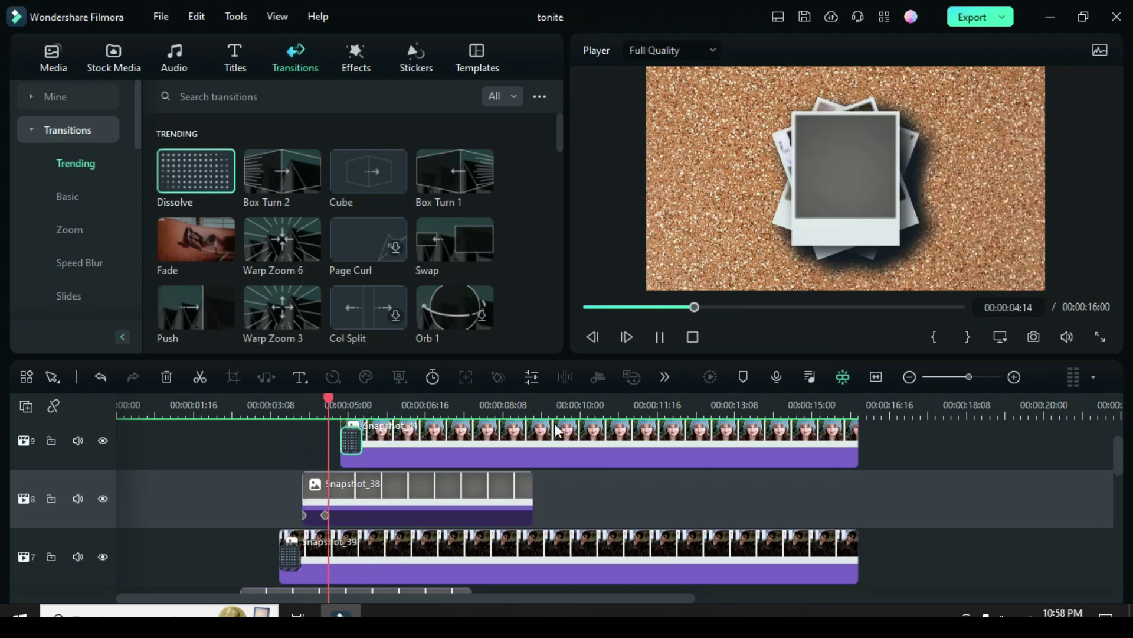
{"action": "key", "text": "space"}
Copy the second blank frame clip from track 4 and paste it on a new video track 10 where the Snapshot_41 transition ends.
{"action": "scroll", "coordinate": [409, 441], "scroll_direction": "up", "scroll_amount": 1}
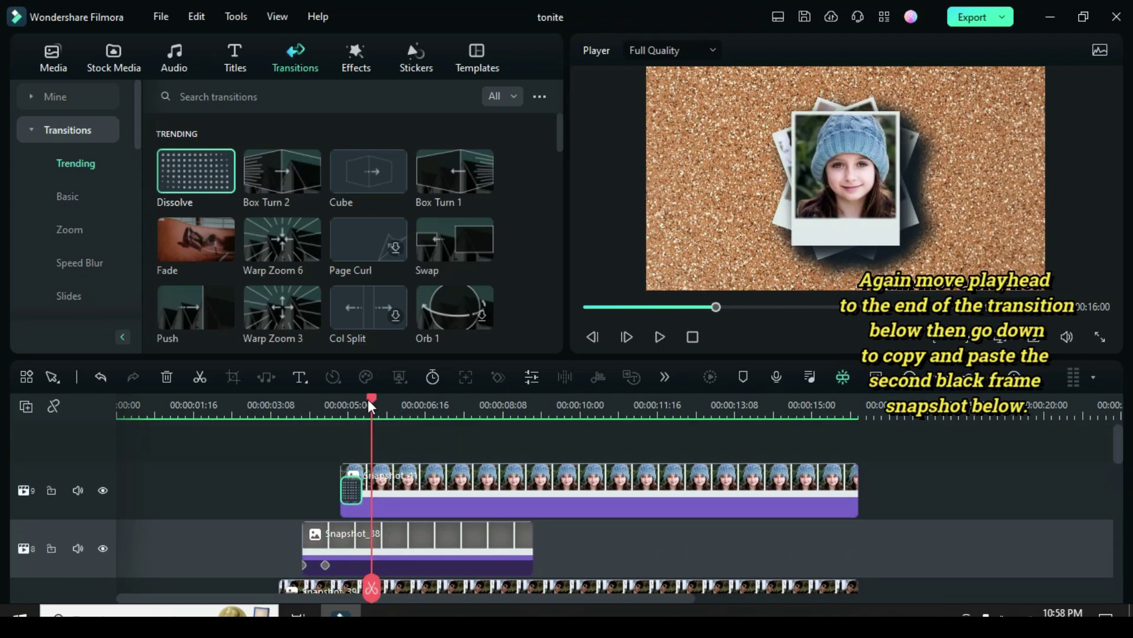
{"action": "left_click_drag", "start_coordinate": [364, 402], "coordinate": [362, 402]}
{"action": "scroll", "coordinate": [430, 469], "scroll_direction": "down", "scroll_amount": 4}
{"action": "scroll", "coordinate": [430, 468], "scroll_direction": "down", "scroll_amount": 3}
{"action": "right_click", "coordinate": [300, 465]}
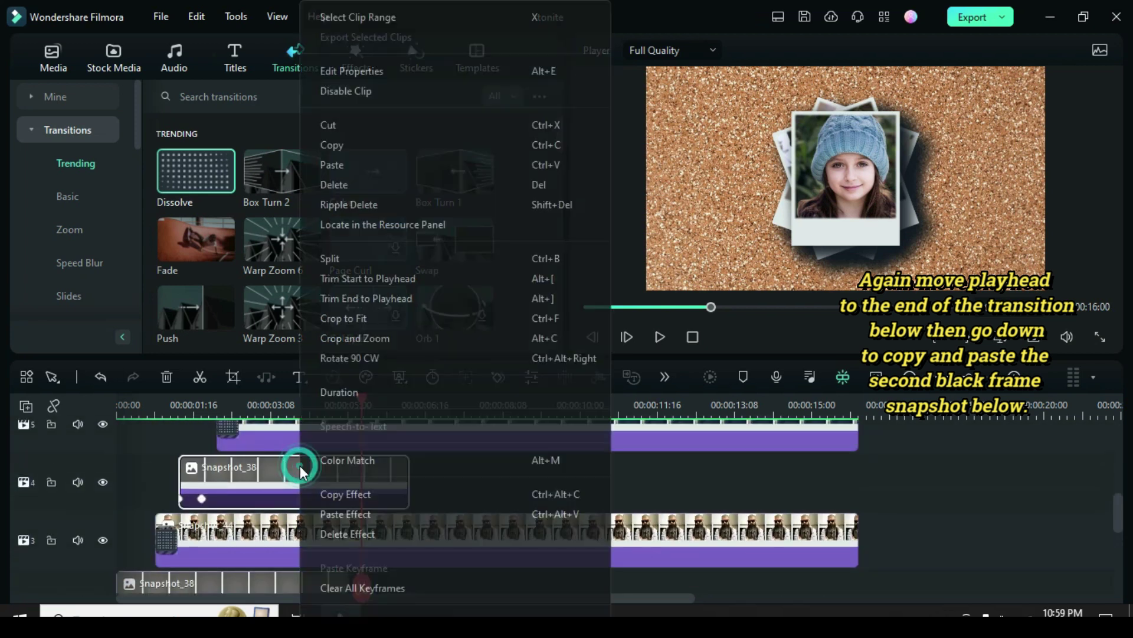
{"action": "left_click", "coordinate": [336, 147]}
{"action": "scroll", "coordinate": [421, 430], "scroll_direction": "up", "scroll_amount": 7}
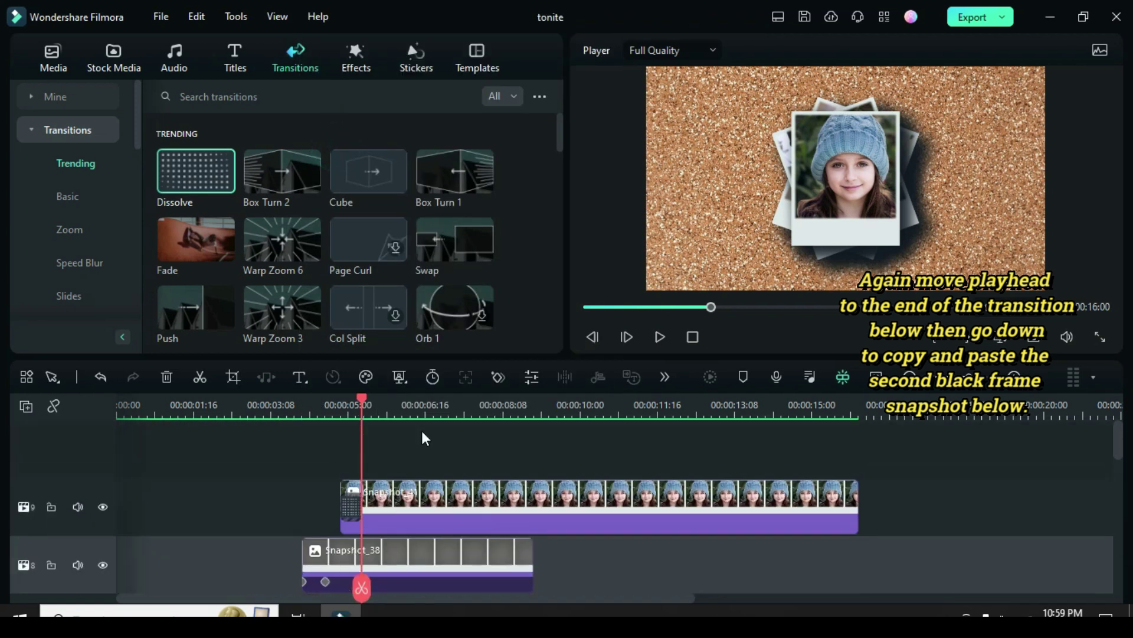
{"action": "left_click", "coordinate": [26, 406]}
{"action": "left_click", "coordinate": [59, 431]}
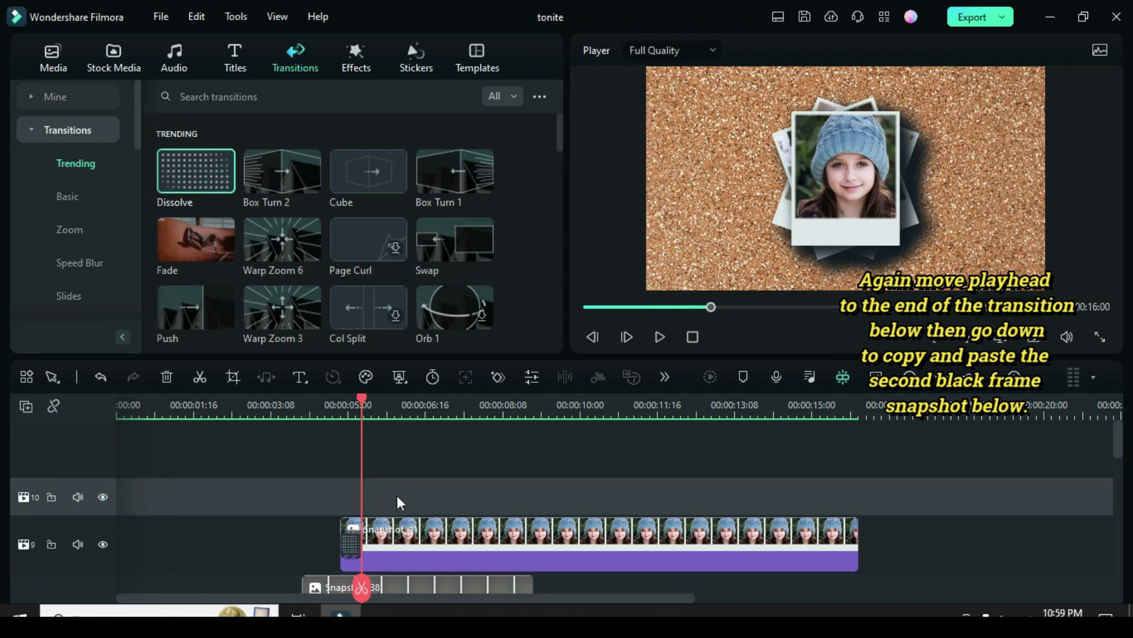
{"action": "right_click", "coordinate": [391, 497]}
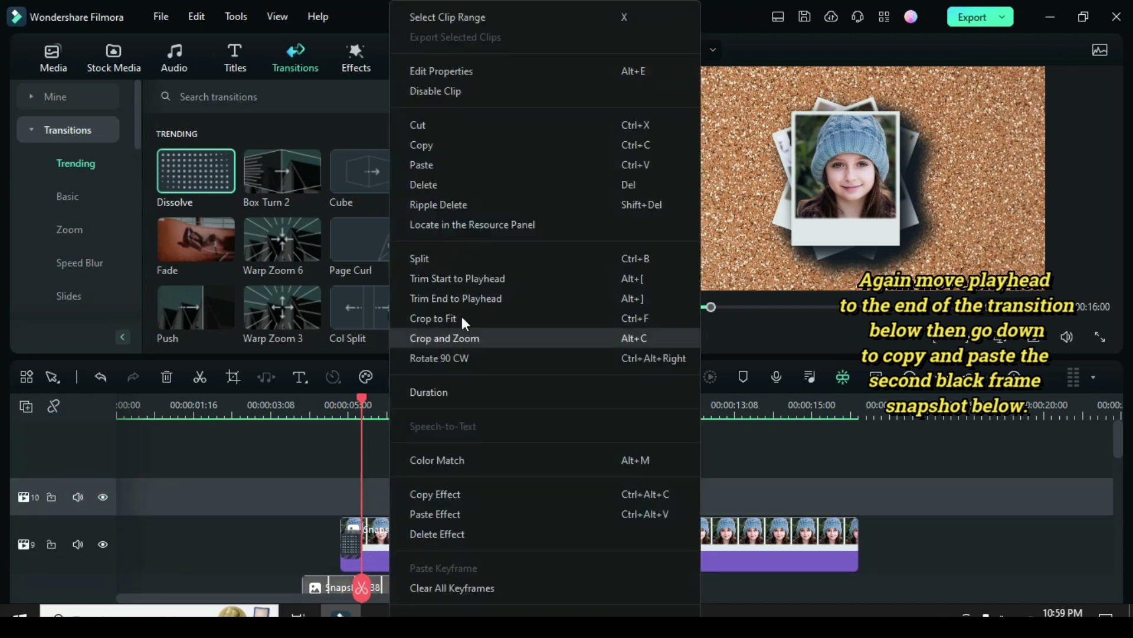
{"action": "left_click", "coordinate": [417, 166]}
Set the position X to 1228 px at the first keyframe of the blank frame clip on track 10.
{"action": "left_click_drag", "start_coordinate": [551, 410], "coordinate": [363, 461]}
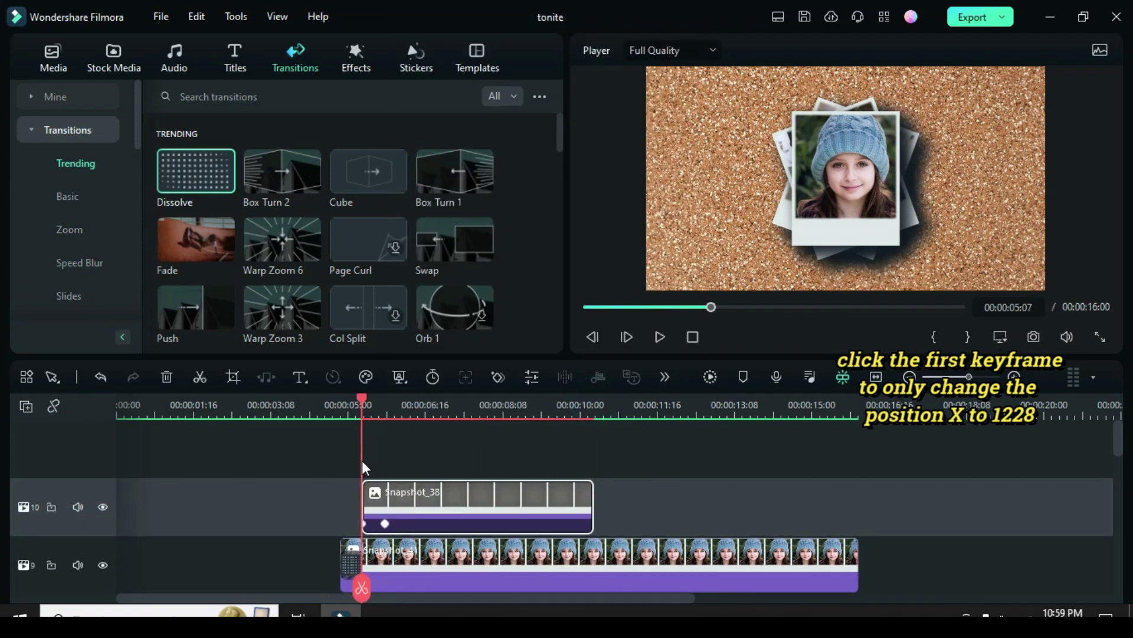
{"action": "left_click", "coordinate": [412, 503]}
{"action": "left_click", "coordinate": [54, 205]}
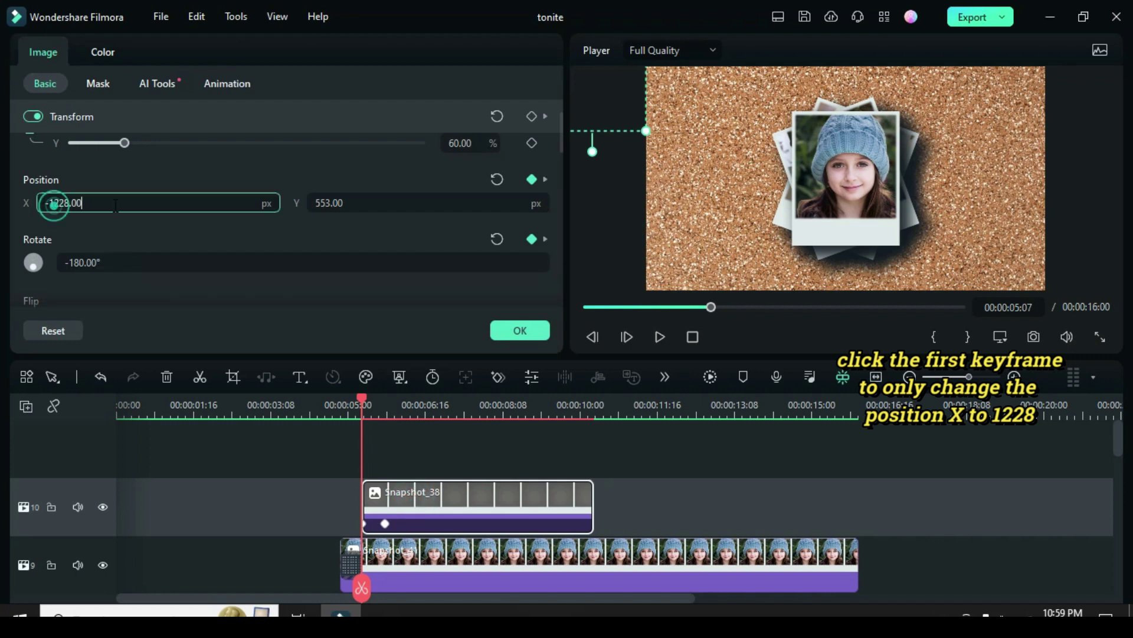
{"action": "key", "text": "BackSpace"}
{"action": "left_click", "coordinate": [106, 176]}
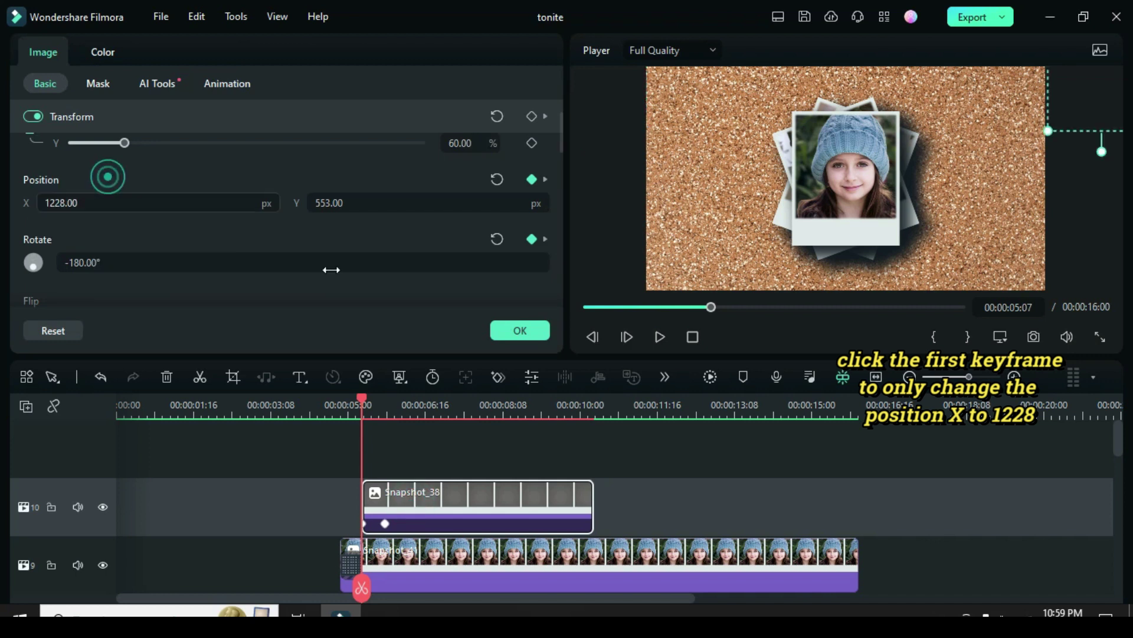
Render the sequence and play it to preview the track 10 frame's entrance.
{"action": "left_click_drag", "start_coordinate": [350, 397], "coordinate": [332, 398]}
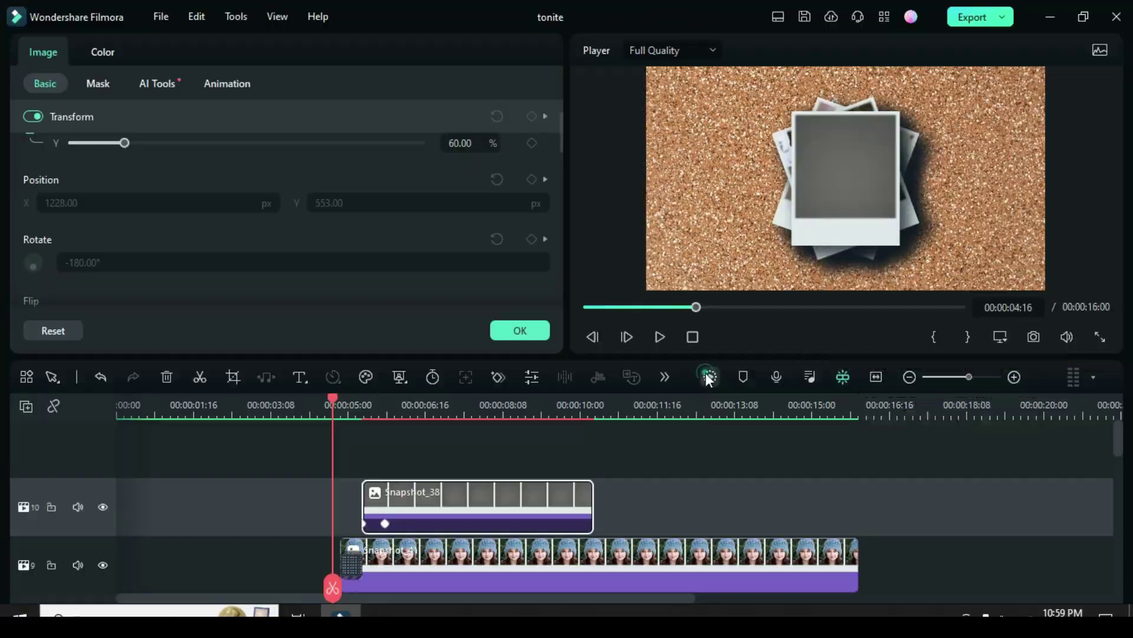
{"action": "left_click", "coordinate": [664, 338]}
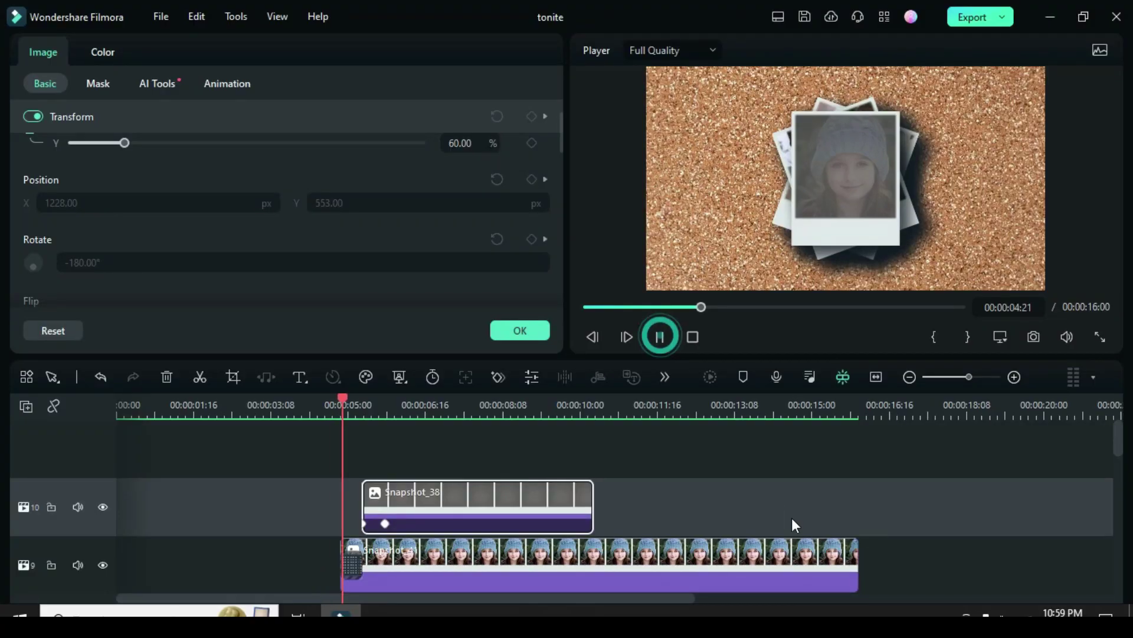
{"action": "left_click", "coordinate": [663, 338]}
Copy the effects of the Snapshot_40 clip on track 5 and place the playhead at 00:00:06:04.
{"action": "scroll", "coordinate": [495, 514], "scroll_direction": "down", "scroll_amount": 5}
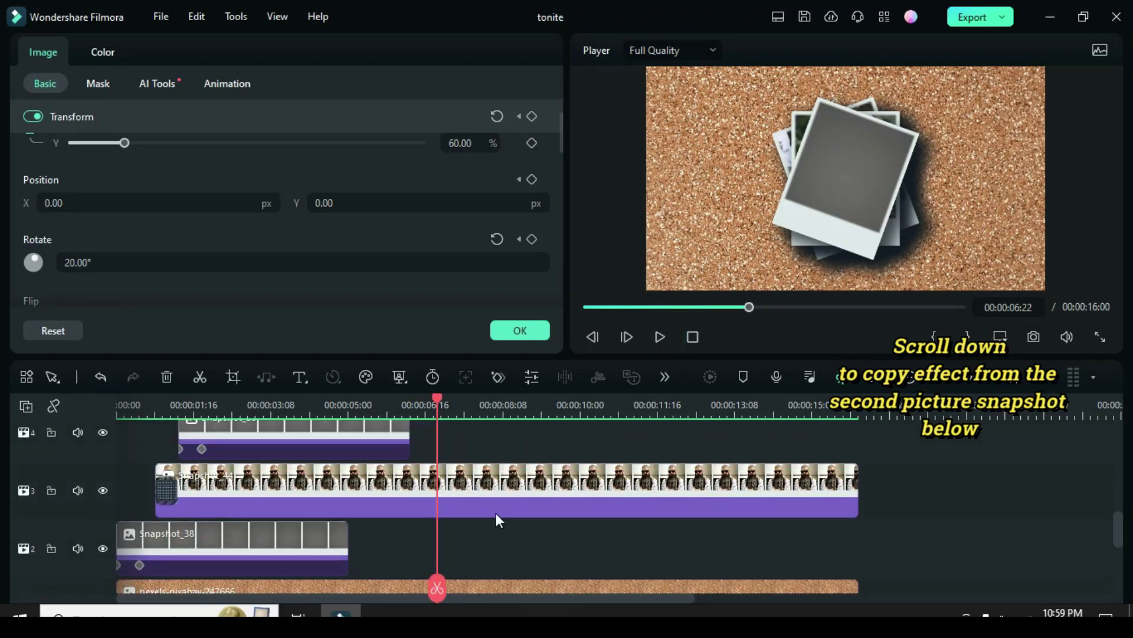
{"action": "right_click", "coordinate": [502, 513]}
{"action": "left_click", "coordinate": [551, 489]}
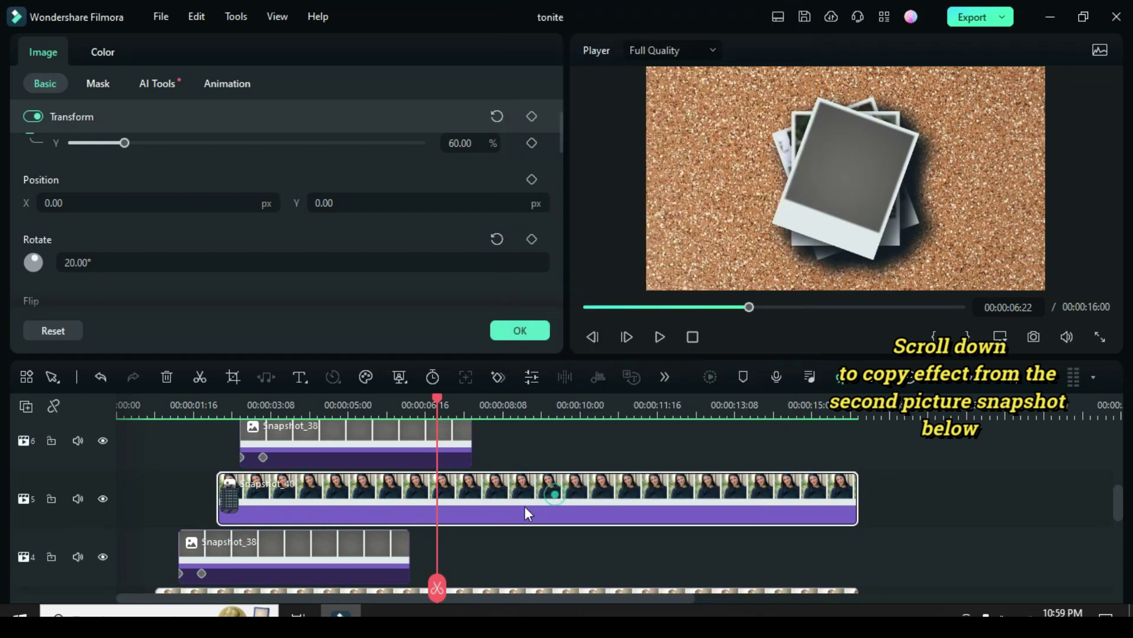
{"action": "scroll", "coordinate": [524, 505], "scroll_direction": "up", "scroll_amount": 5}
{"action": "left_click_drag", "start_coordinate": [387, 399], "coordinate": [402, 399]}
{"action": "left_click", "coordinate": [520, 330]}
Add Snapshot_43 on a new track 11 at the playhead, extended to the other photo clips' end, with the copied effects pasted on.
{"action": "left_click", "coordinate": [64, 57]}
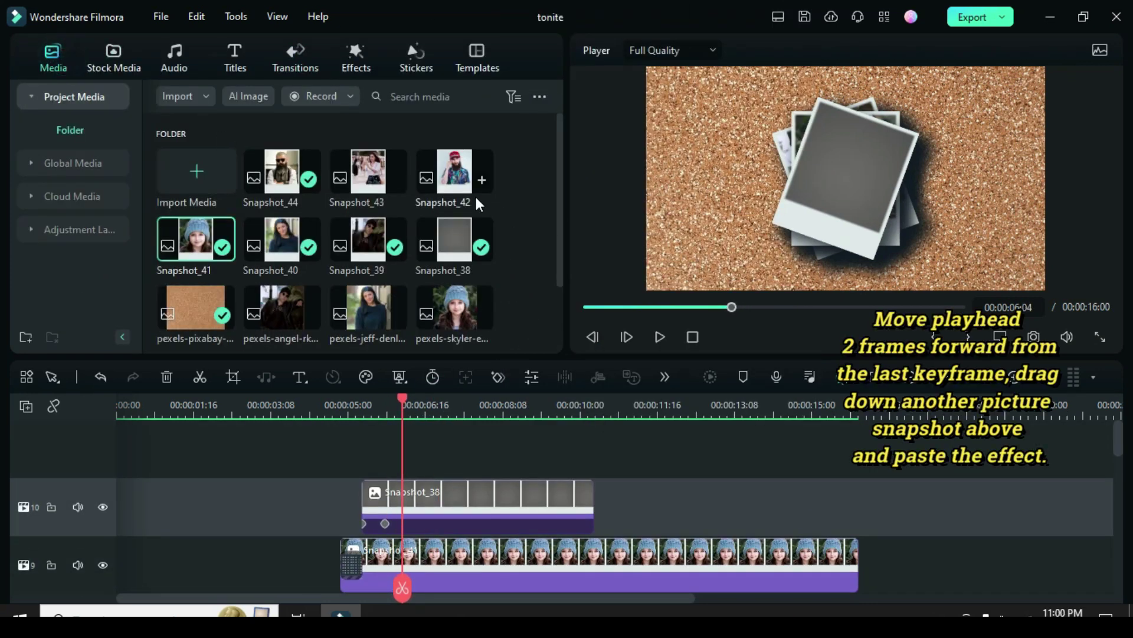
{"action": "left_click_drag", "start_coordinate": [363, 161], "coordinate": [495, 503]}
{"action": "left_click_drag", "start_coordinate": [633, 478], "coordinate": [850, 481]}
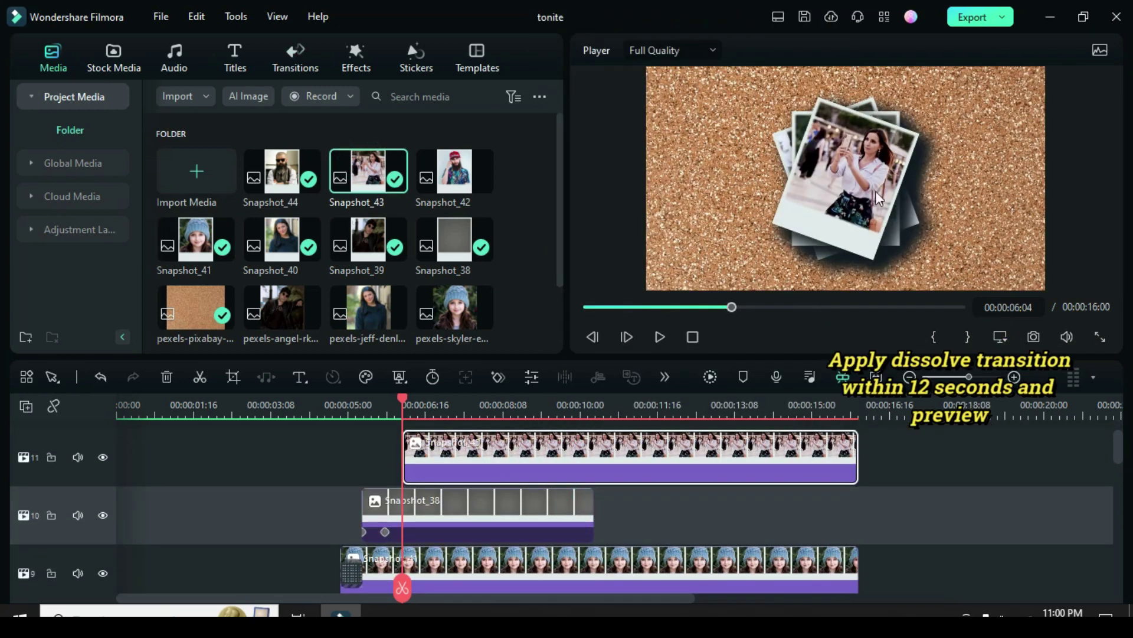
Add a Dissolve transition of about 12 frames to the start of the Snapshot_43 clip and preview the rendered sequence.
{"action": "left_click", "coordinate": [272, 66]}
{"action": "left_click_drag", "start_coordinate": [186, 165], "coordinate": [425, 456]}
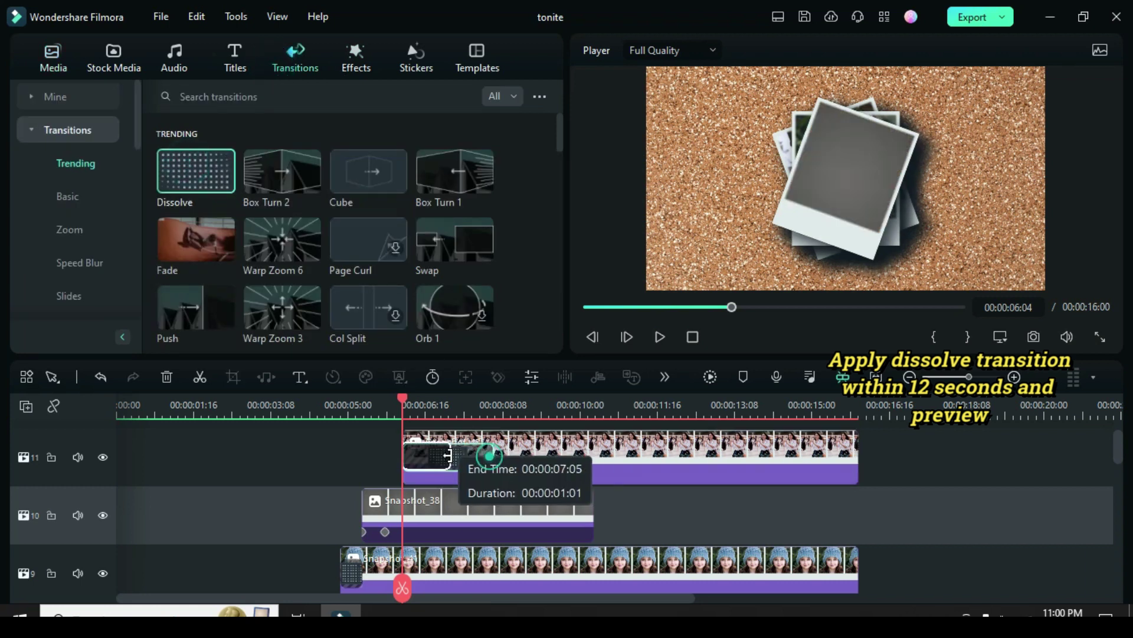
{"action": "left_click_drag", "start_coordinate": [403, 395], "coordinate": [265, 403]}
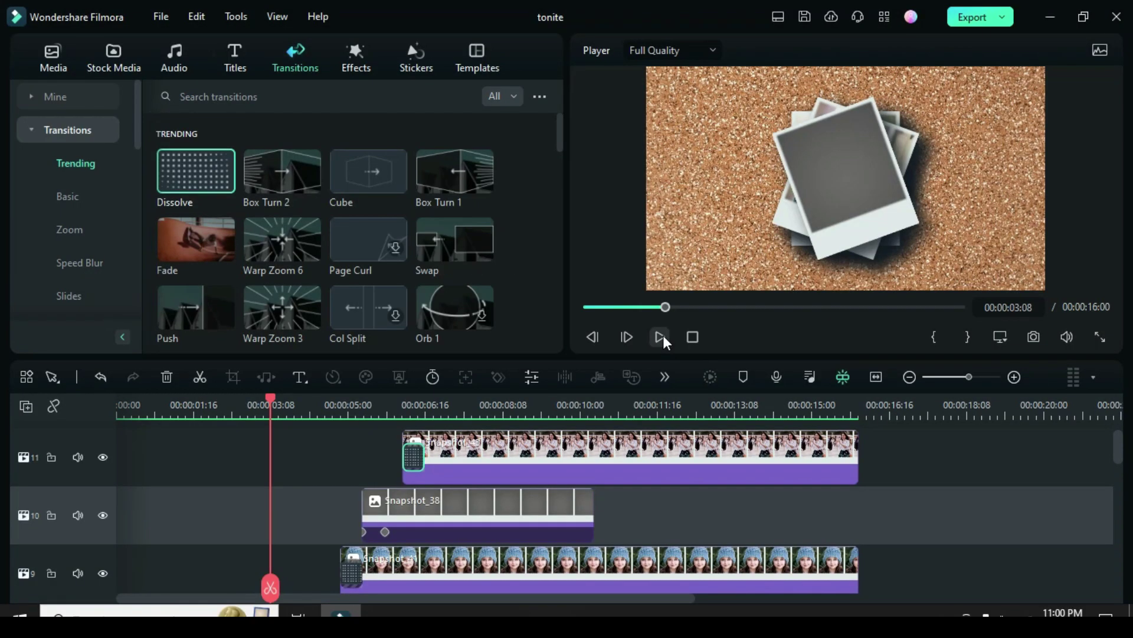
{"action": "left_click", "coordinate": [660, 337]}
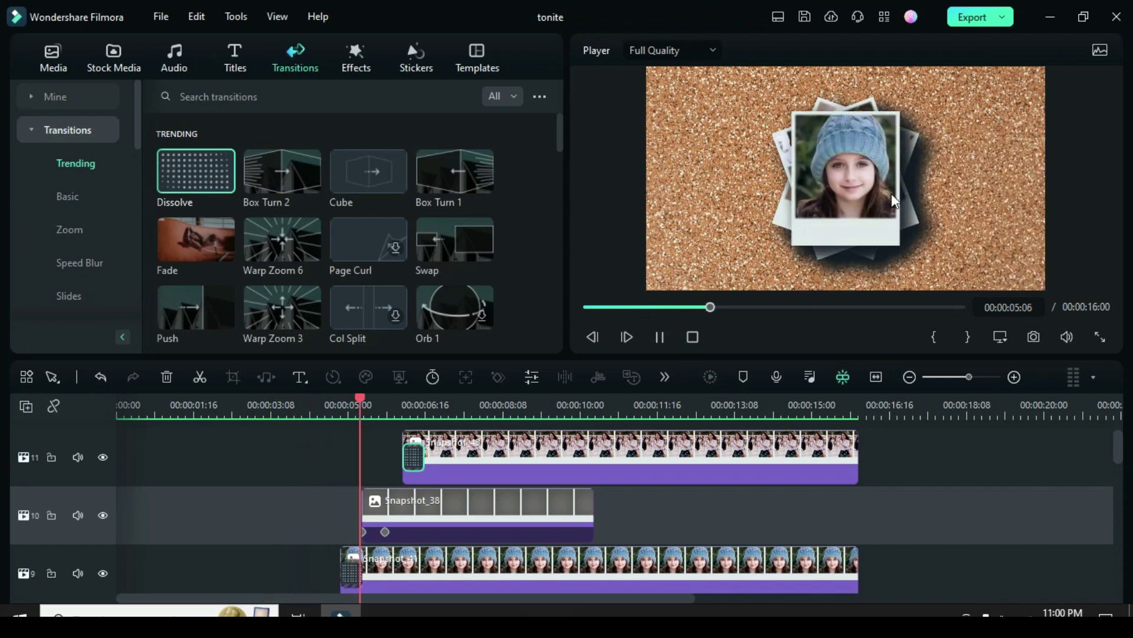
{"action": "left_click", "coordinate": [425, 395]}
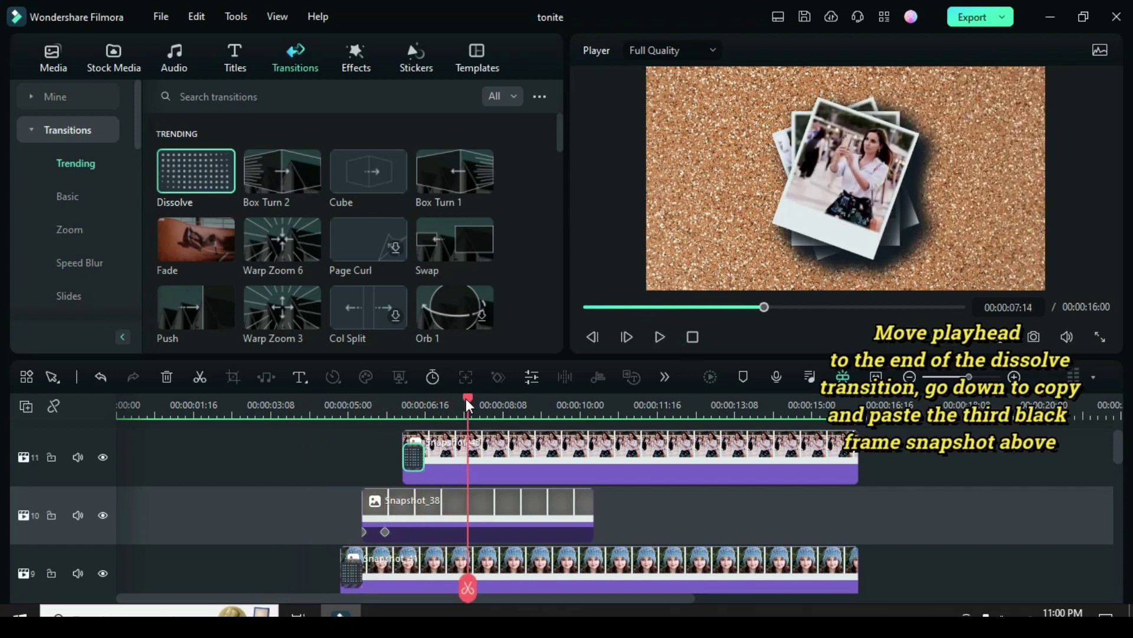
Copy the third blank frame clip from track 6 and paste it on a new video track 12 where the Snapshot_43 transition ends.
{"action": "left_click", "coordinate": [427, 394]}
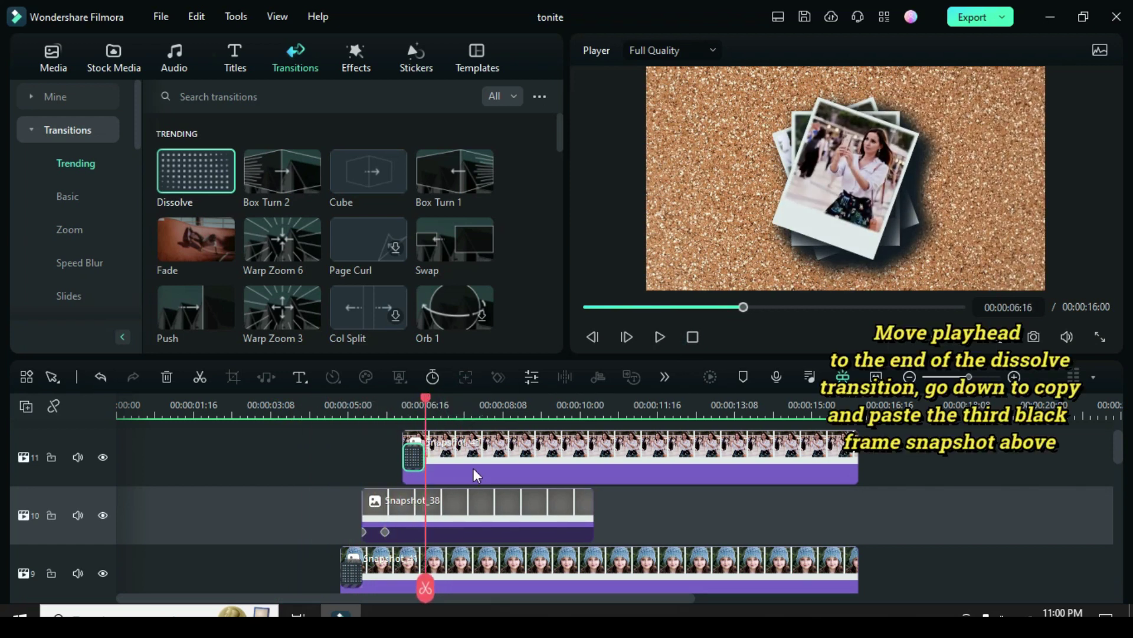
{"action": "scroll", "coordinate": [475, 502], "scroll_direction": "down", "scroll_amount": 8}
{"action": "scroll", "coordinate": [353, 457], "scroll_direction": "up", "scroll_amount": 3}
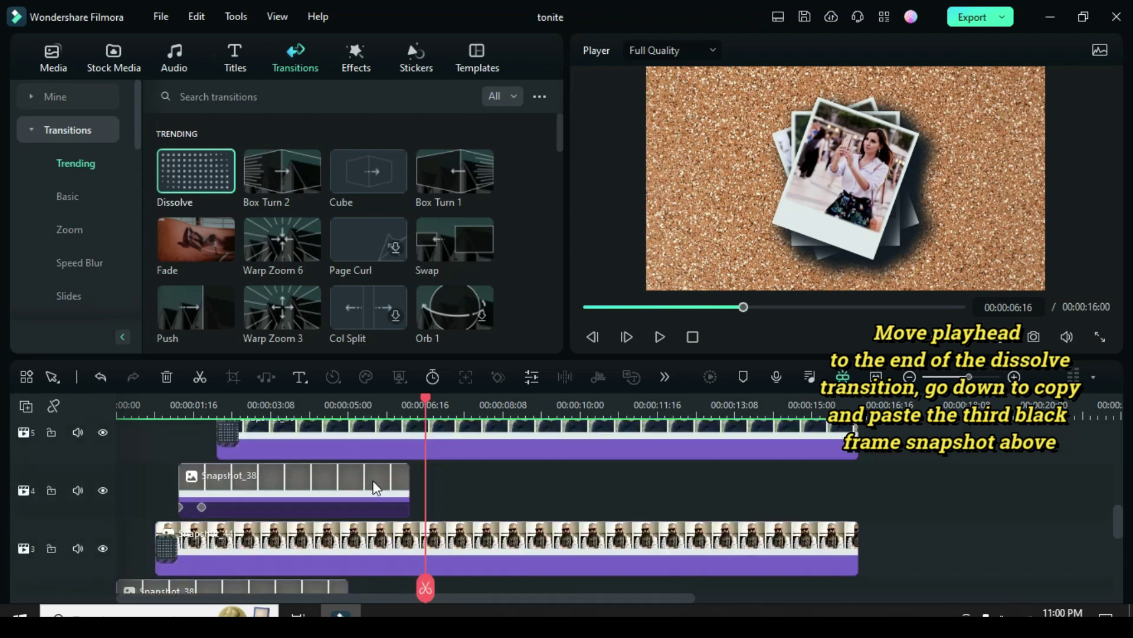
{"action": "right_click", "coordinate": [457, 472]}
{"action": "left_click", "coordinate": [480, 144]}
{"action": "scroll", "coordinate": [470, 465], "scroll_direction": "up", "scroll_amount": 6}
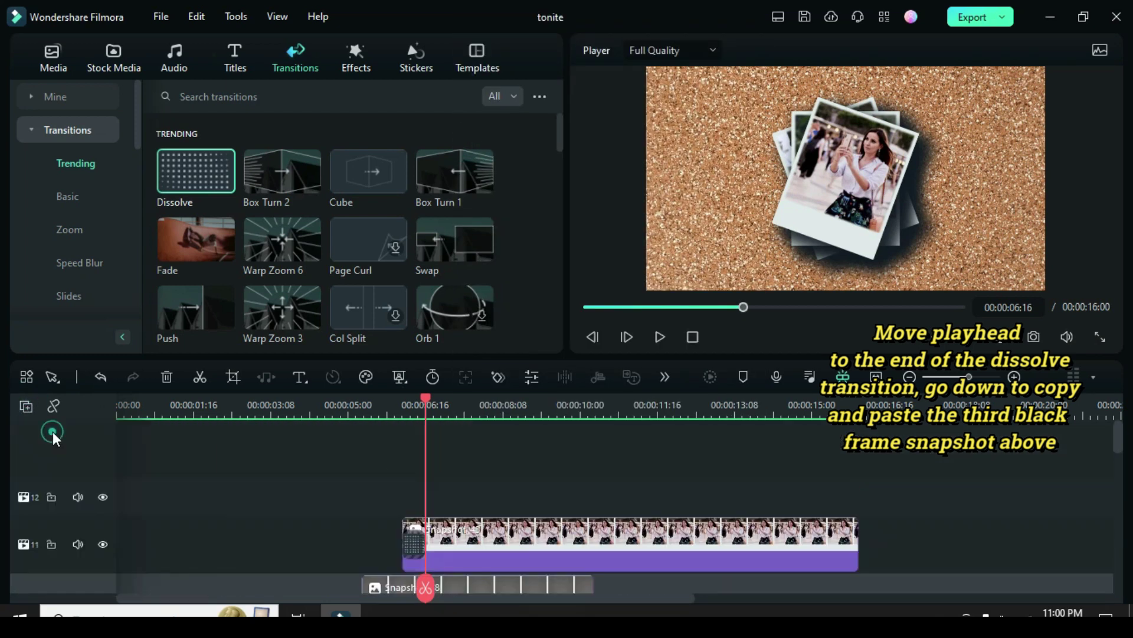
{"action": "left_click", "coordinate": [61, 484]}
{"action": "right_click", "coordinate": [439, 491]}
{"action": "left_click", "coordinate": [472, 168]}
Set the X position of the first keyframe on track 12's blank frame clip to 1228 px.
{"action": "left_click", "coordinate": [423, 455]}
{"action": "double_click", "coordinate": [488, 501]}
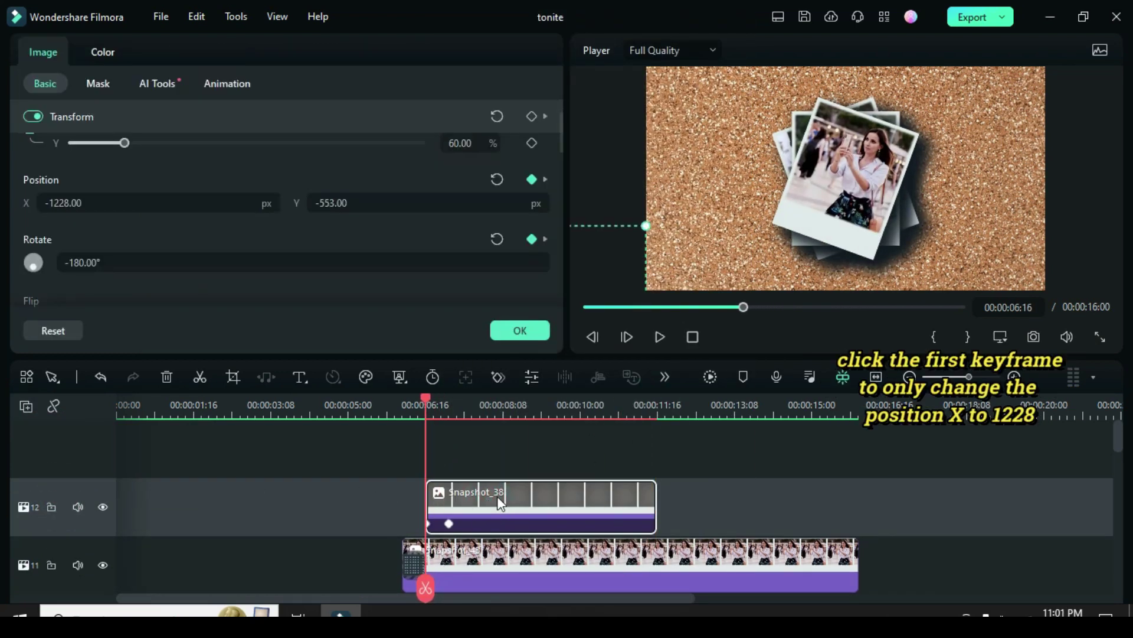
{"action": "left_click", "coordinate": [428, 524]}
{"action": "left_click", "coordinate": [49, 202]}
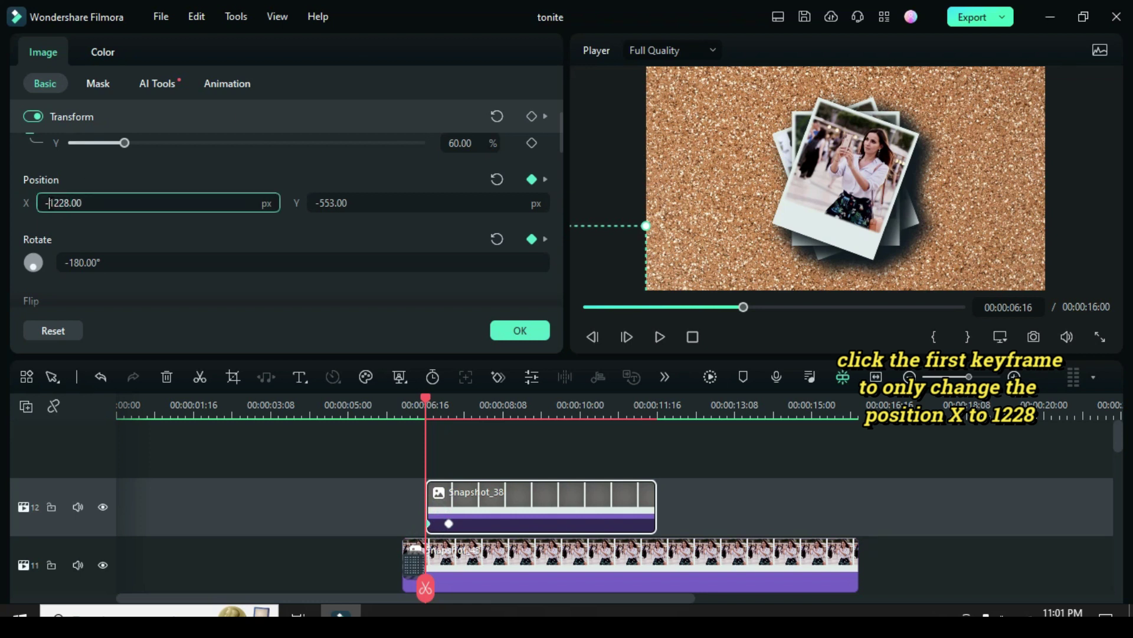
{"action": "key", "text": "BackSpace"}
{"action": "key", "text": "Return"}
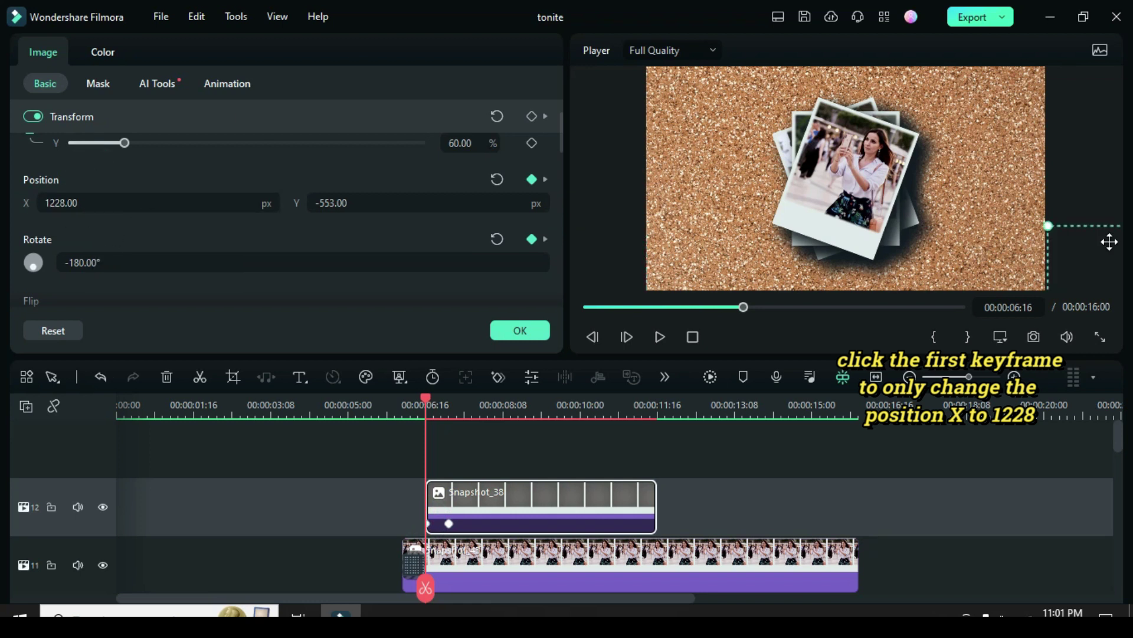
Render the preview and play back the new frame's entrance on track 12.
{"action": "left_click_drag", "start_coordinate": [424, 398], "coordinate": [408, 400]}
{"action": "left_click", "coordinate": [710, 377]}
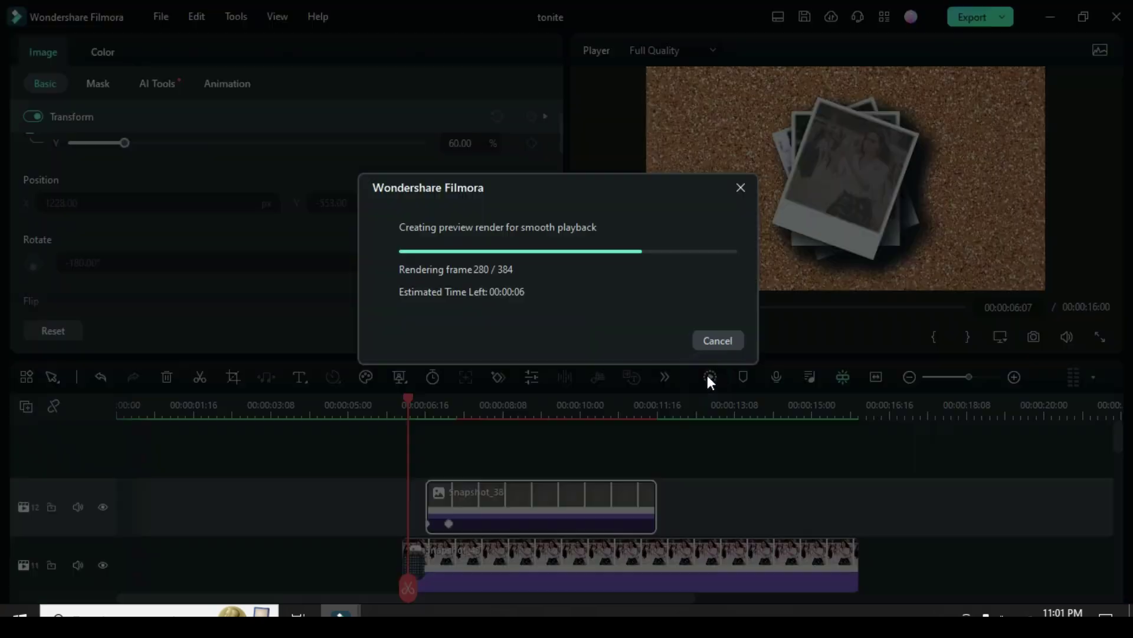
{"action": "left_click_drag", "start_coordinate": [537, 411], "coordinate": [367, 406]}
{"action": "key", "text": "space"}
Place the playhead slightly past the second keyframe of track 12's frame clip and copy the effects of the Snapshot_39 clip on track 7.
{"action": "mouse_move", "coordinate": [473, 400]}
{"action": "left_mouse_down"}
{"action": "mouse_move", "coordinate": [446, 399]}
{"action": "mouse_move", "coordinate": [465, 396]}
{"action": "left_mouse_up"}
{"action": "scroll", "coordinate": [524, 521], "scroll_direction": "down", "scroll_amount": 10}
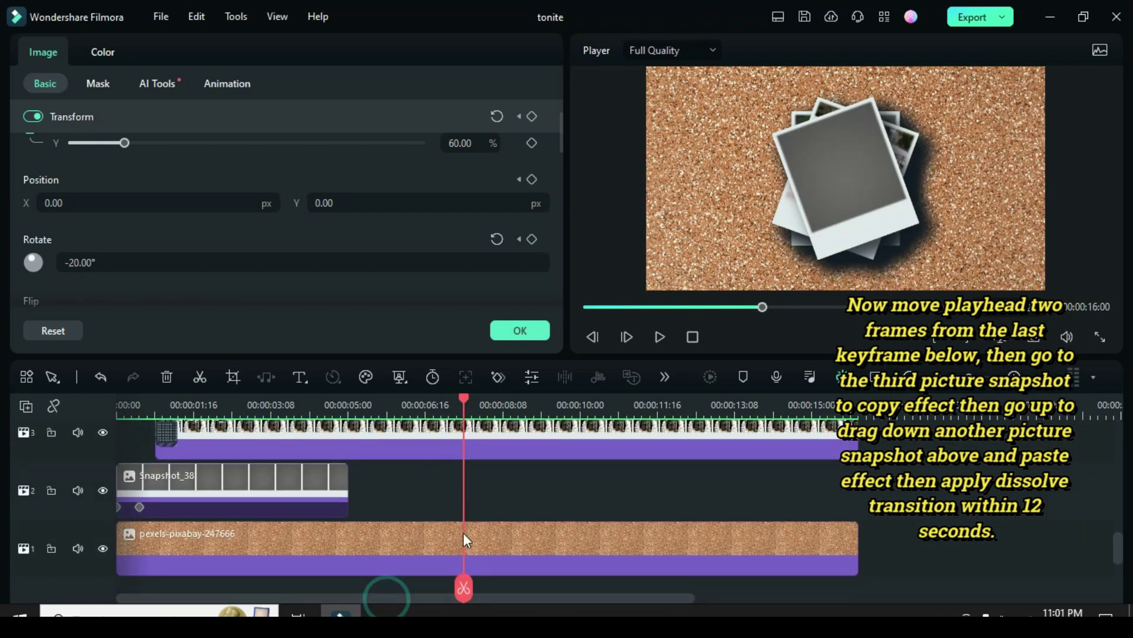
{"action": "scroll", "coordinate": [500, 491], "scroll_direction": "up", "scroll_amount": 5}
{"action": "right_click", "coordinate": [582, 522]}
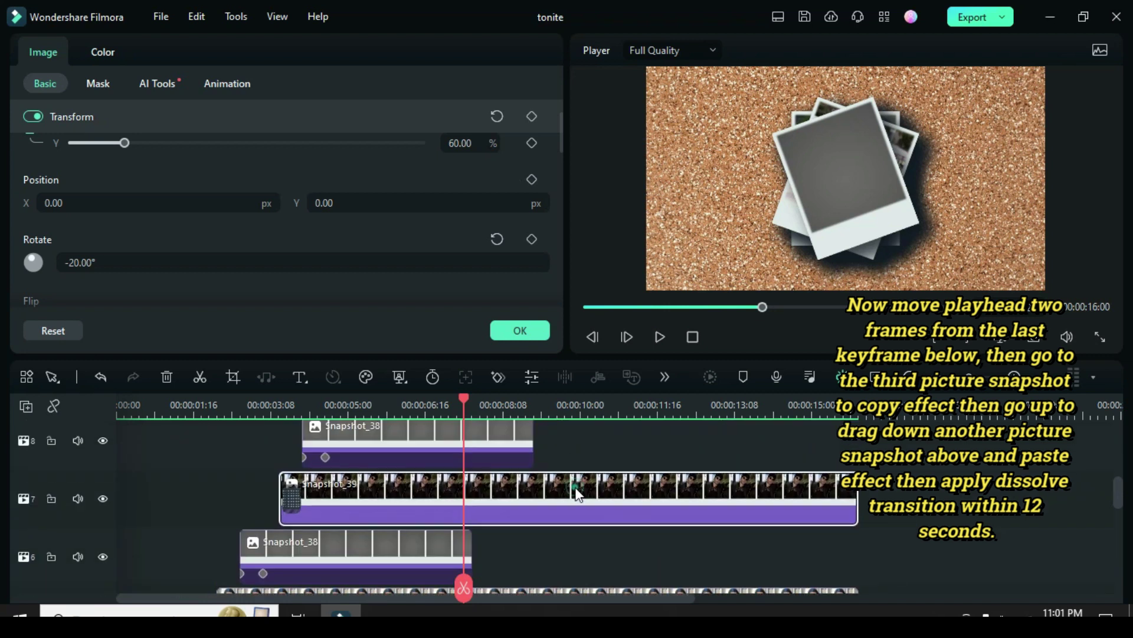
{"action": "left_click", "coordinate": [604, 495]}
Add Snapshot_42 on a new track 13 at the playhead, extended to the other photo clips' end, with the copied effects pasted on.
{"action": "scroll", "coordinate": [565, 501], "scroll_direction": "up", "scroll_amount": 4}
{"action": "scroll", "coordinate": [565, 501], "scroll_direction": "up", "scroll_amount": 1}
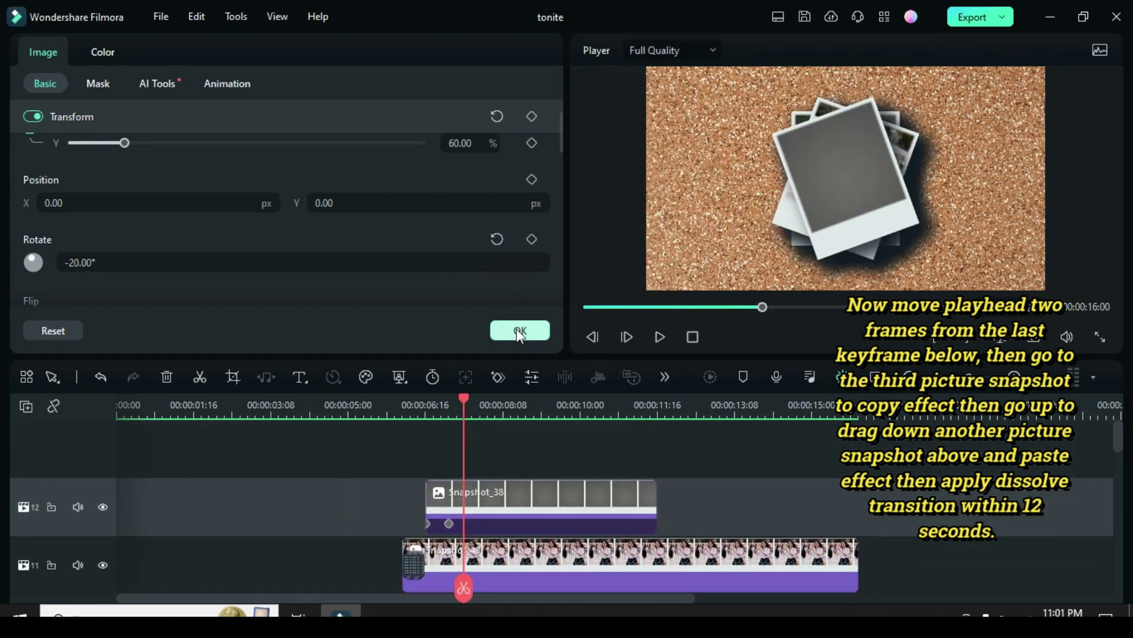
{"action": "left_click", "coordinate": [520, 330]}
{"action": "left_click", "coordinate": [52, 58]}
{"action": "left_click_drag", "start_coordinate": [455, 175], "coordinate": [466, 444]}
{"action": "left_click_drag", "start_coordinate": [690, 453], "coordinate": [857, 453]}
{"action": "right_click", "coordinate": [547, 442]}
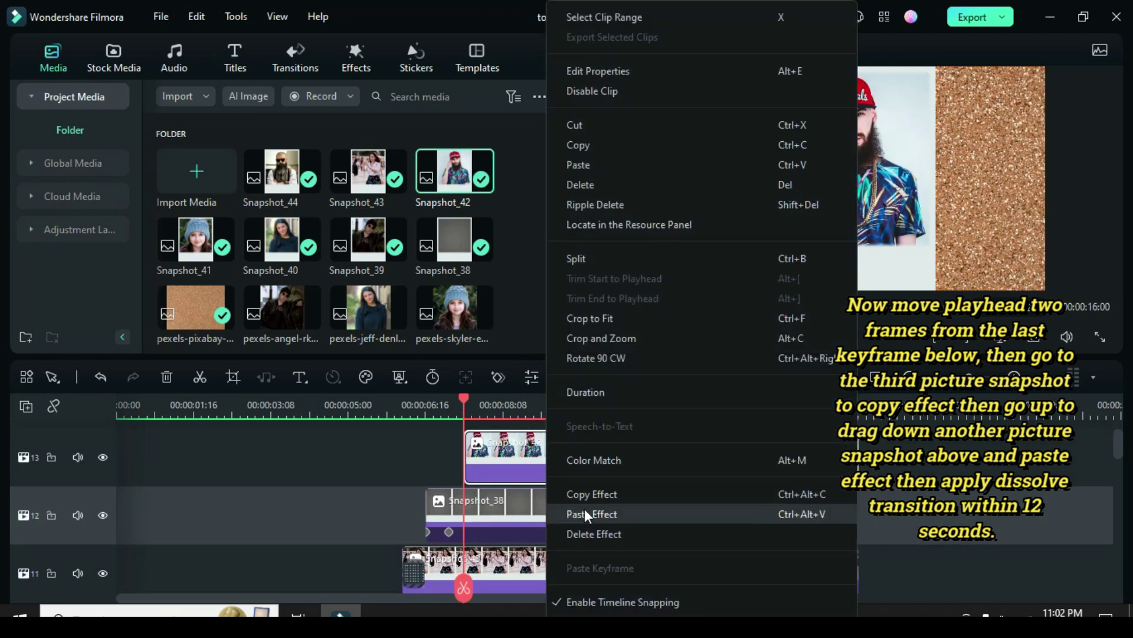
{"action": "left_click", "coordinate": [584, 508]}
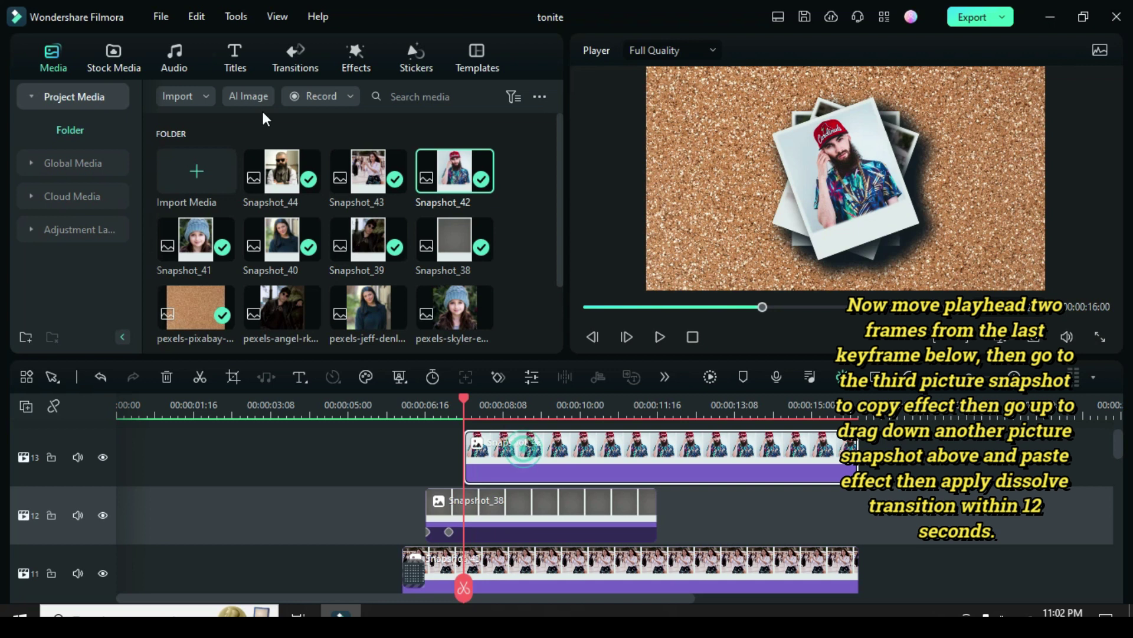
Add a Dissolve transition of about 12 frames to the start of the Snapshot_42 clip and preview the sequence from the beginning.
{"action": "left_click", "coordinate": [283, 66]}
{"action": "left_click_drag", "start_coordinate": [208, 155], "coordinate": [487, 451]}
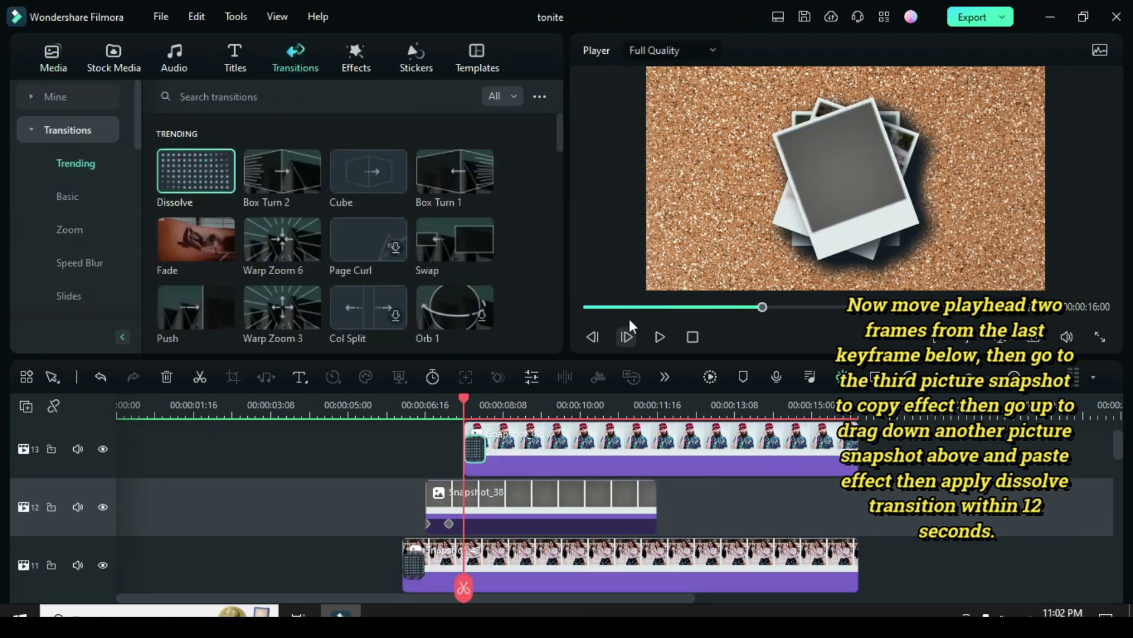
{"action": "left_click", "coordinate": [583, 305]}
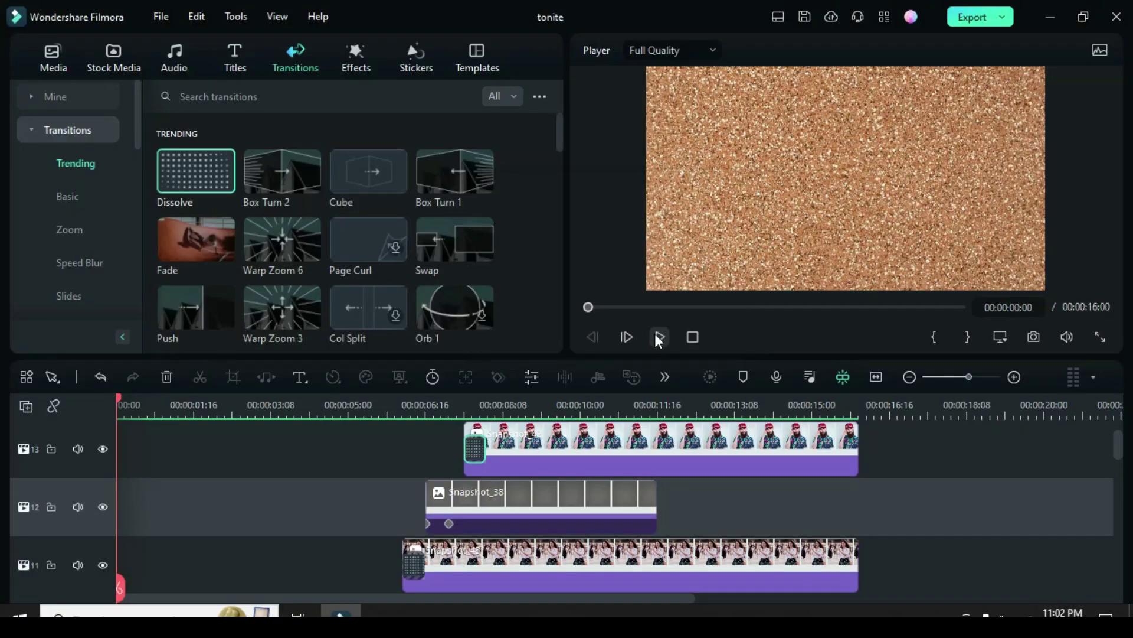
{"action": "left_click", "coordinate": [656, 338]}
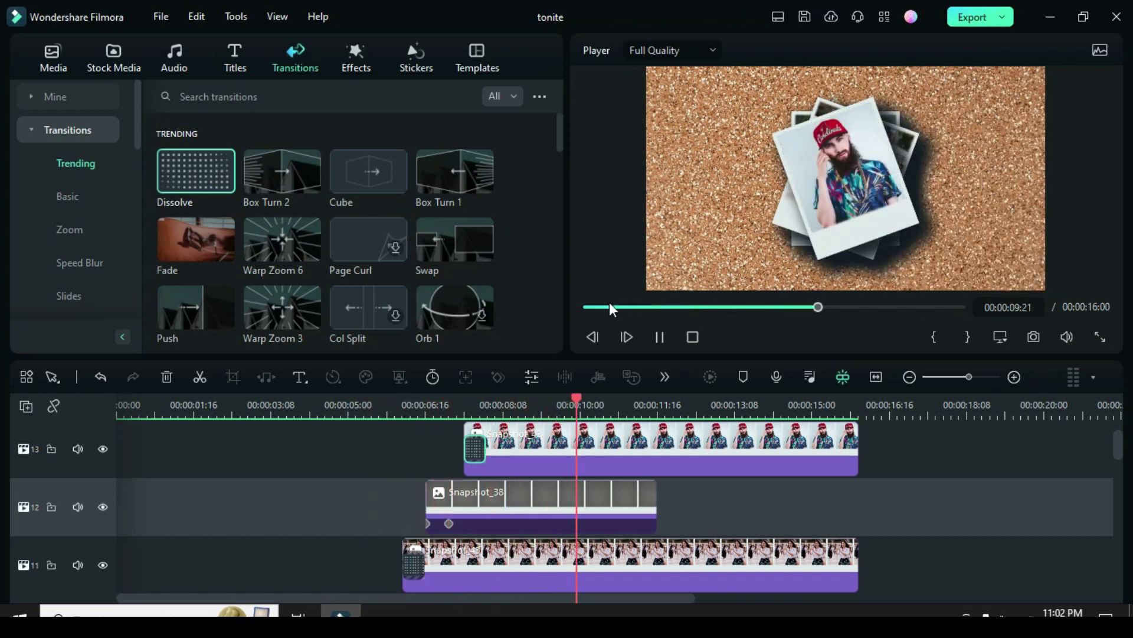
{"action": "left_click", "coordinate": [587, 307]}
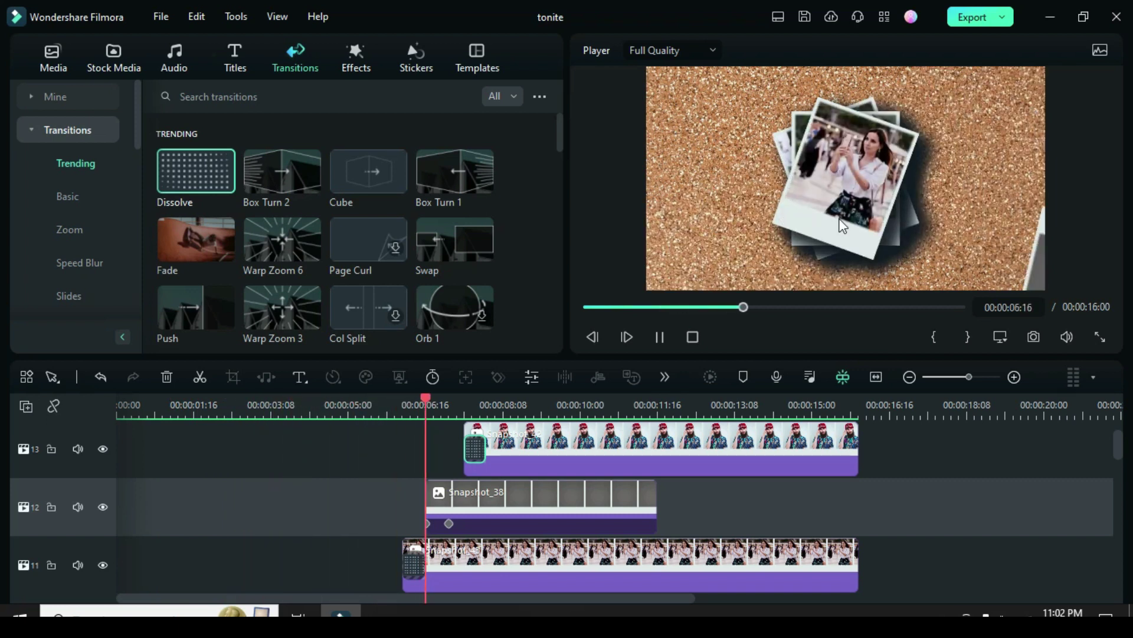
{"action": "left_click", "coordinate": [659, 337]}
Add scale and opacity keyframes to the Snapshot_42 clip on track 13 at 00:00:12:00.
{"action": "left_click_drag", "start_coordinate": [593, 396], "coordinate": [671, 403]}
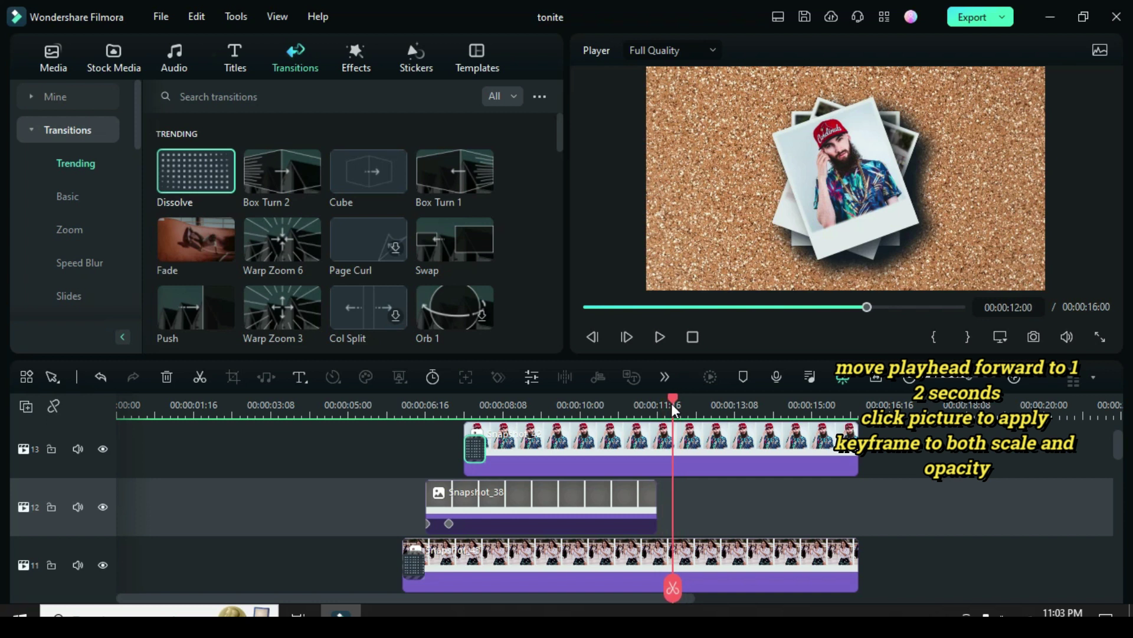
{"action": "scroll", "coordinate": [668, 493], "scroll_direction": "up", "scroll_amount": 1}
{"action": "left_click", "coordinate": [669, 493]}
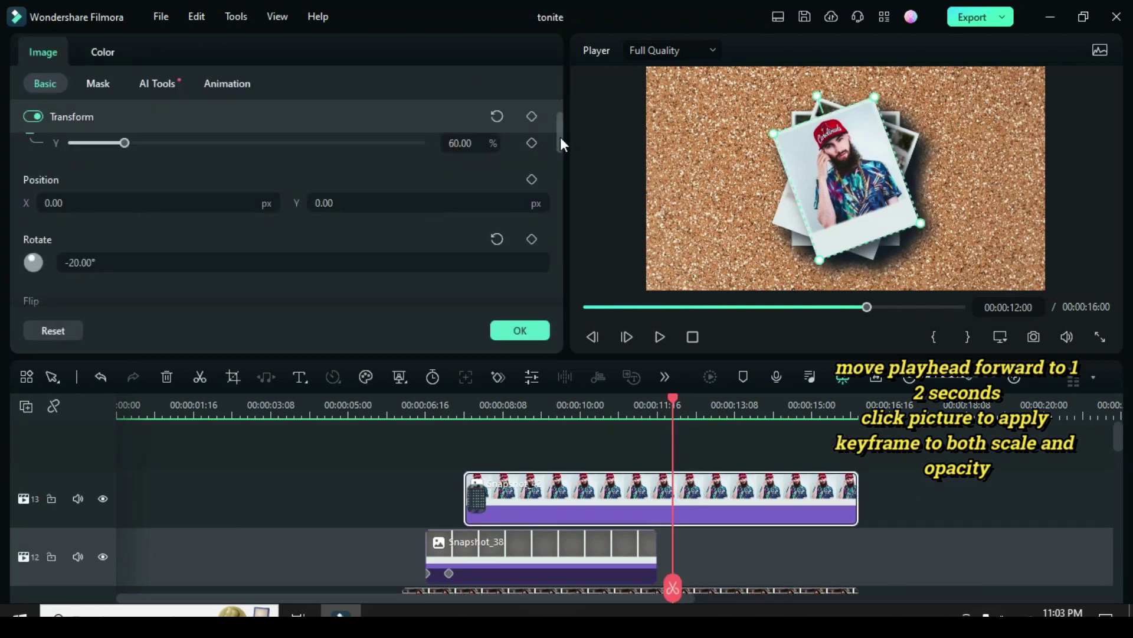
{"action": "scroll", "coordinate": [523, 189], "scroll_direction": "up", "scroll_amount": 1}
{"action": "left_click", "coordinate": [529, 177]}
{"action": "left_click_drag", "start_coordinate": [561, 122], "coordinate": [564, 181]}
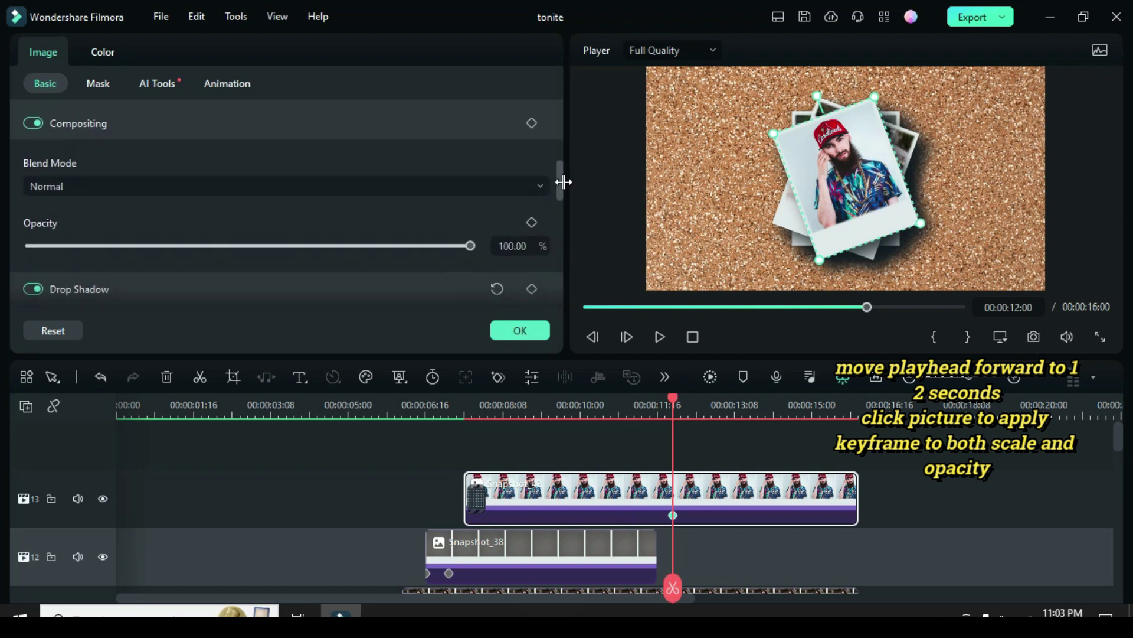
{"action": "left_click", "coordinate": [532, 223]}
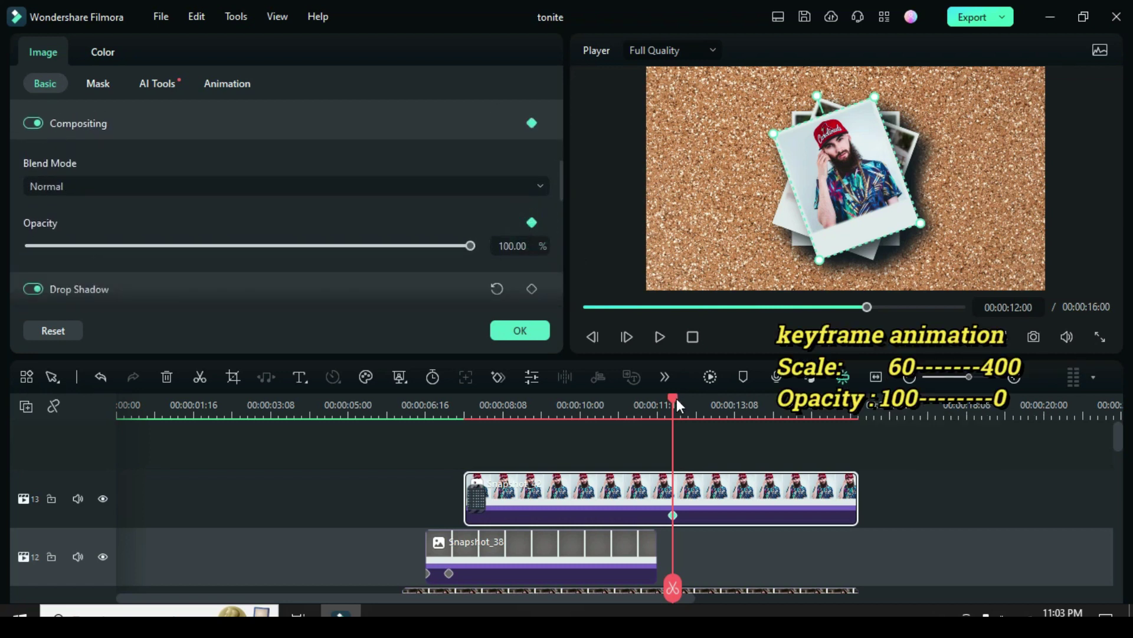
Keyframe the Snapshot_42 clip at 00:00:12:12 with scale 400% and opacity 0%.
{"action": "left_click_drag", "start_coordinate": [677, 398], "coordinate": [696, 396]}
{"action": "left_click_drag", "start_coordinate": [559, 187], "coordinate": [535, 125]}
{"action": "left_click", "coordinate": [464, 179]}
{"action": "type", "text": "400"}
{"action": "key", "text": "Return"}
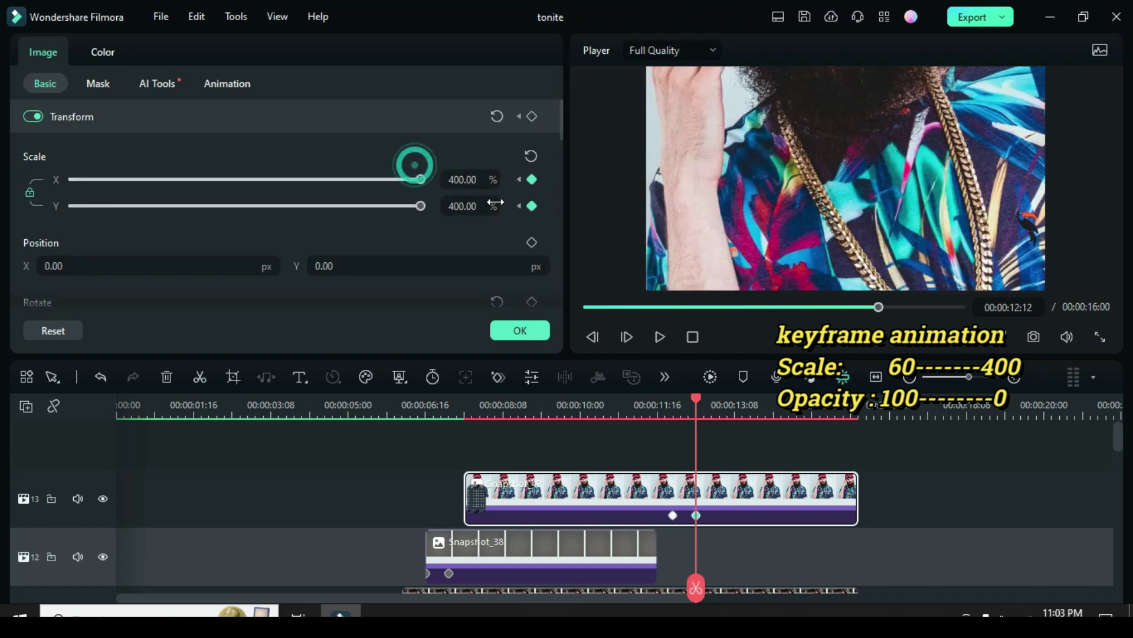
{"action": "left_click_drag", "start_coordinate": [560, 112], "coordinate": [552, 192]}
{"action": "left_click", "coordinate": [532, 172]}
{"action": "left_click", "coordinate": [511, 196]}
{"action": "type", "text": "00.00"}
{"action": "key", "text": "Return"}
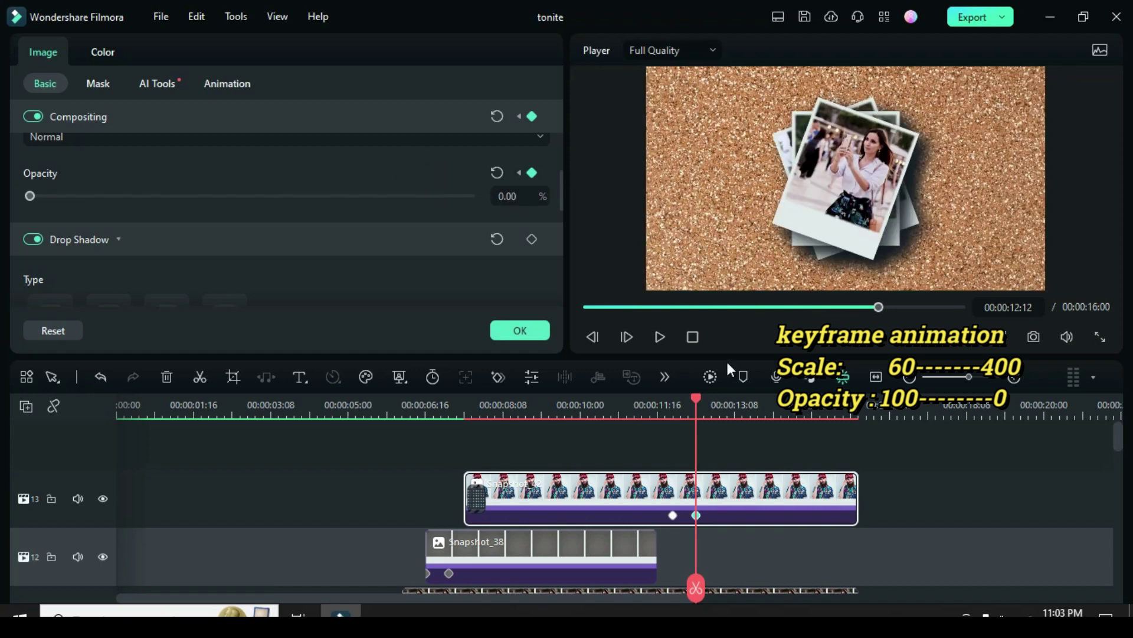
Preview the Snapshot_42 clip's zoom and fade-out animation.
{"action": "left_click_drag", "start_coordinate": [696, 399], "coordinate": [575, 413]}
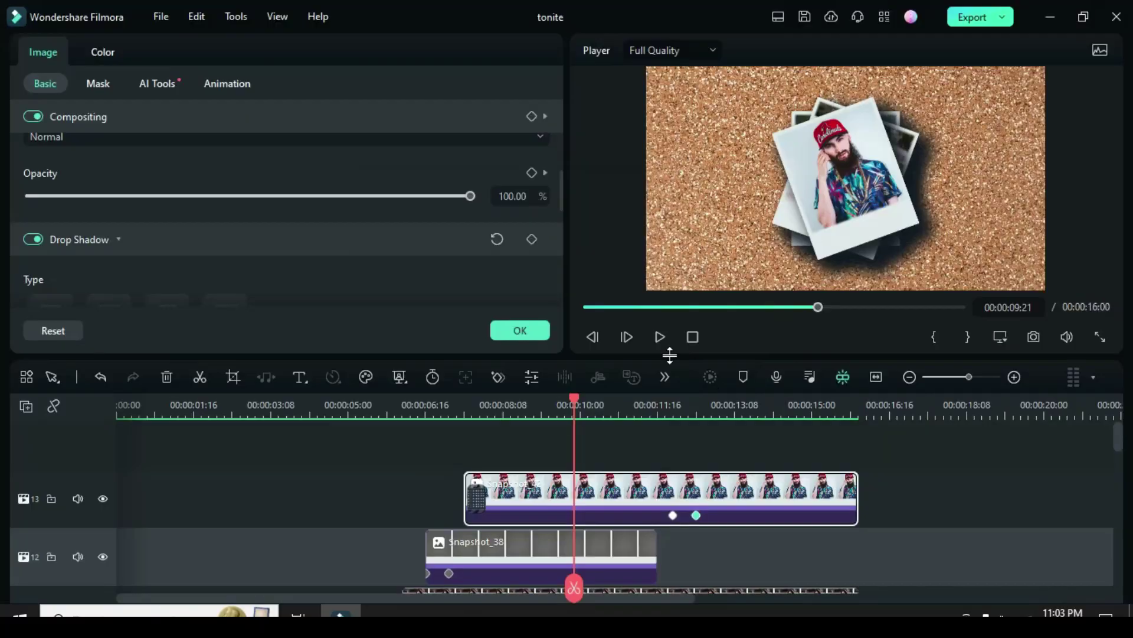
{"action": "left_click", "coordinate": [660, 336]}
{"action": "key", "text": "space"}
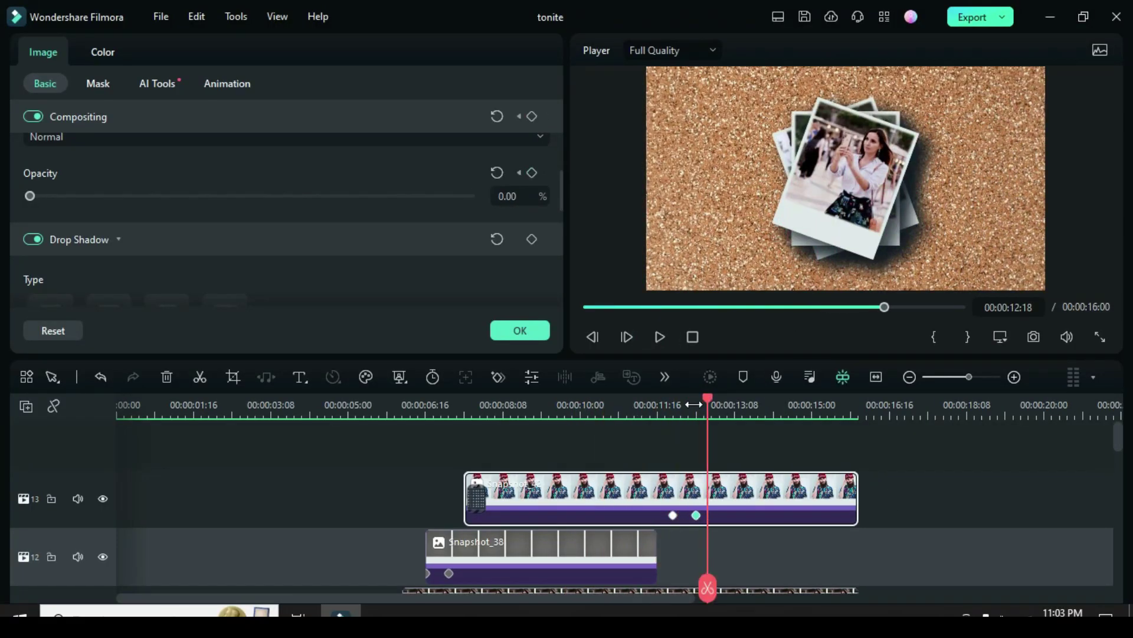
Add scale and opacity keyframes to the Snapshot_43 clip on track 11 at 00:00:12:12.
{"action": "scroll", "coordinate": [745, 527], "scroll_direction": "down", "scroll_amount": 2}
{"action": "scroll", "coordinate": [742, 539], "scroll_direction": "down", "scroll_amount": 1}
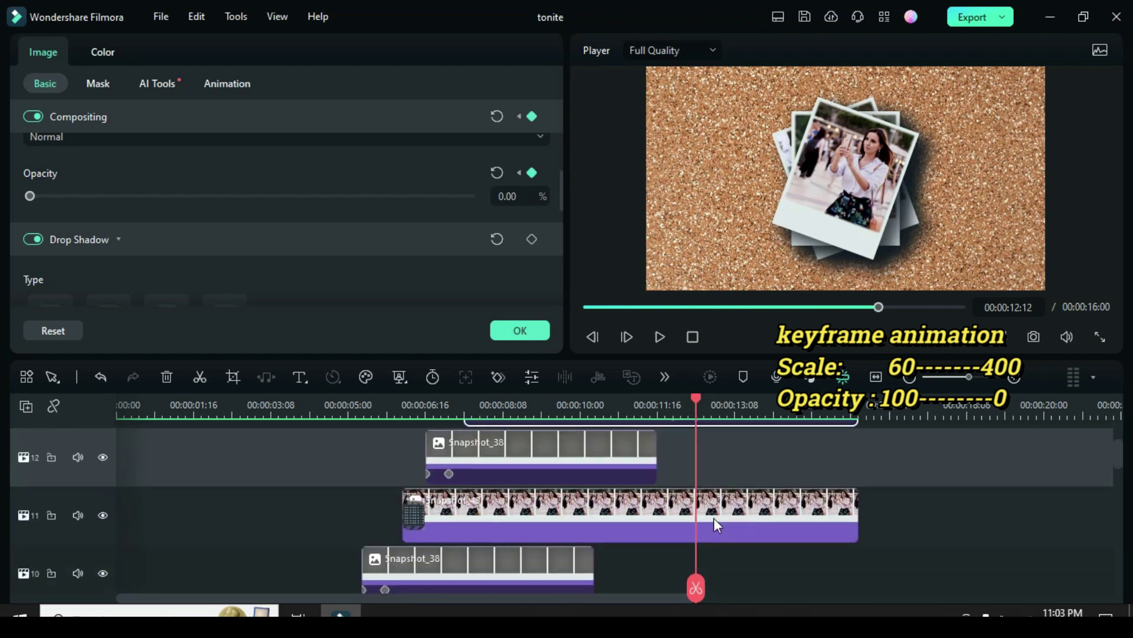
{"action": "left_click", "coordinate": [714, 518]}
{"action": "left_click_drag", "start_coordinate": [560, 189], "coordinate": [559, 118]}
{"action": "left_click", "coordinate": [532, 178]}
{"action": "left_click", "coordinate": [531, 206]}
Keyframe the Snapshot_43 clip at 00:00:13:00 with scale 400% and opacity 0%.
{"action": "left_click_drag", "start_coordinate": [699, 395], "coordinate": [721, 395]}
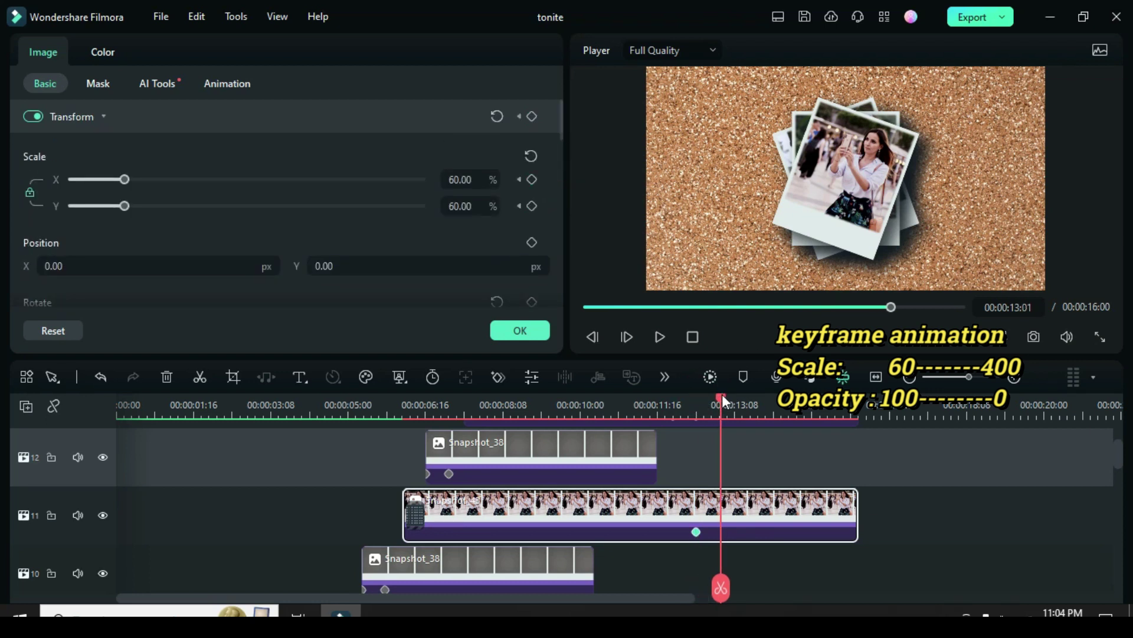
{"action": "left_click", "coordinate": [451, 180]}
{"action": "type", "text": "400"}
{"action": "key", "text": "Return"}
{"action": "left_click_drag", "start_coordinate": [559, 130], "coordinate": [554, 193]}
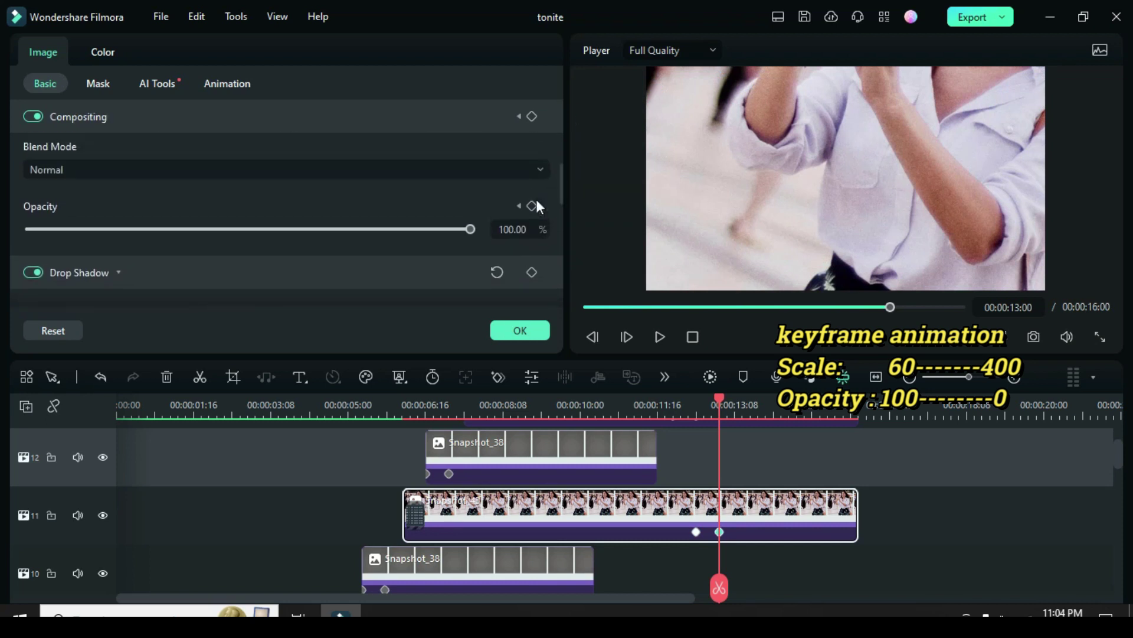
{"action": "left_click", "coordinate": [513, 229]}
{"action": "type", "text": "0"}
{"action": "key", "text": "Return"}
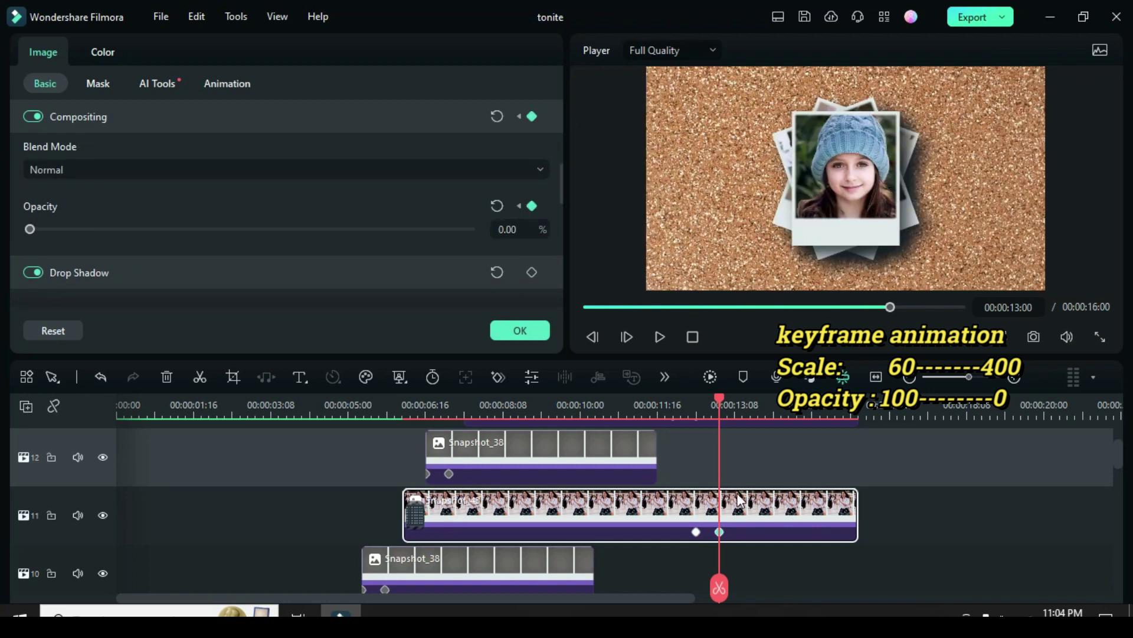
Add scale and opacity keyframes to the Snapshot_41 clip on track 9 at 00:00:13:00.
{"action": "scroll", "coordinate": [709, 465], "scroll_direction": "down", "scroll_amount": 2}
{"action": "left_click", "coordinate": [741, 513]}
{"action": "mouse_move", "coordinate": [561, 190]}
{"action": "left_mouse_down"}
{"action": "mouse_move", "coordinate": [536, 154]}
{"action": "mouse_move", "coordinate": [564, 139]}
{"action": "mouse_move", "coordinate": [565, 172]}
{"action": "left_mouse_up"}
{"action": "left_click", "coordinate": [533, 155]}
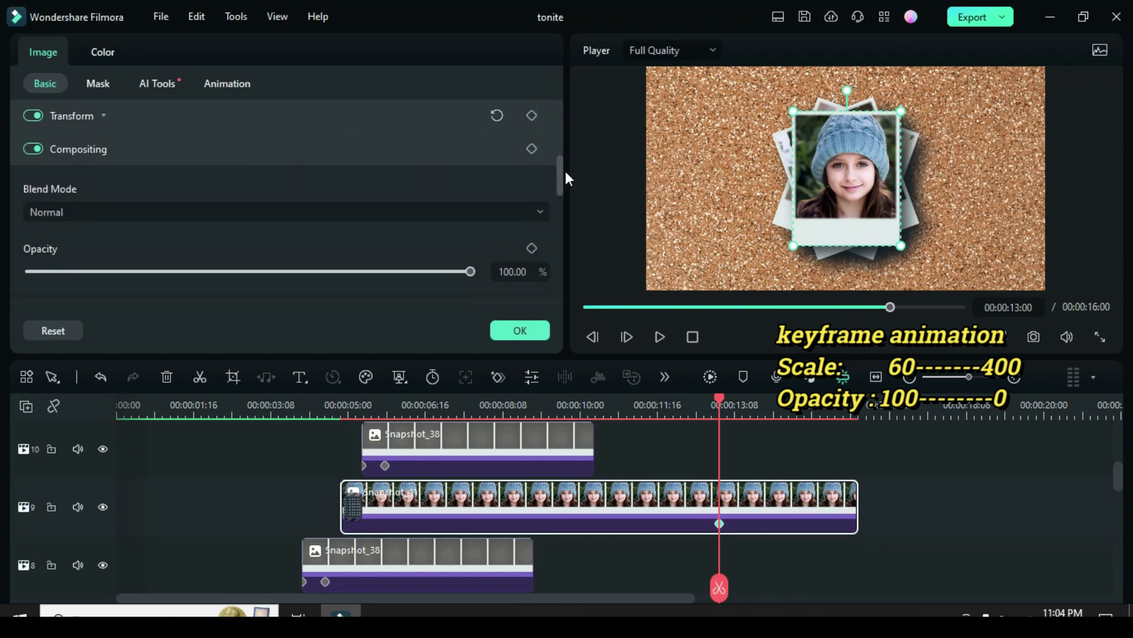
{"action": "left_click", "coordinate": [532, 235]}
Keyframe the Snapshot_41 clip at 00:00:13:12 with scale 400% and opacity 0%.
{"action": "left_click", "coordinate": [721, 399]}
{"action": "left_click_drag", "start_coordinate": [725, 398], "coordinate": [743, 397]}
{"action": "scroll", "coordinate": [561, 190], "scroll_direction": "up", "scroll_amount": 5}
{"action": "left_click", "coordinate": [463, 179]}
{"action": "type", "text": "400"}
{"action": "key", "text": "Return"}
{"action": "left_click_drag", "start_coordinate": [560, 119], "coordinate": [555, 183]}
{"action": "left_click", "coordinate": [531, 210]}
{"action": "left_click", "coordinate": [508, 233]}
{"action": "type", "text": "0"}
{"action": "left_click", "coordinate": [437, 195]}
Add scale and opacity keyframes to the Snapshot_39 clip on track 7 at 00:00:13:12.
{"action": "scroll", "coordinate": [774, 478], "scroll_direction": "down", "scroll_amount": 2}
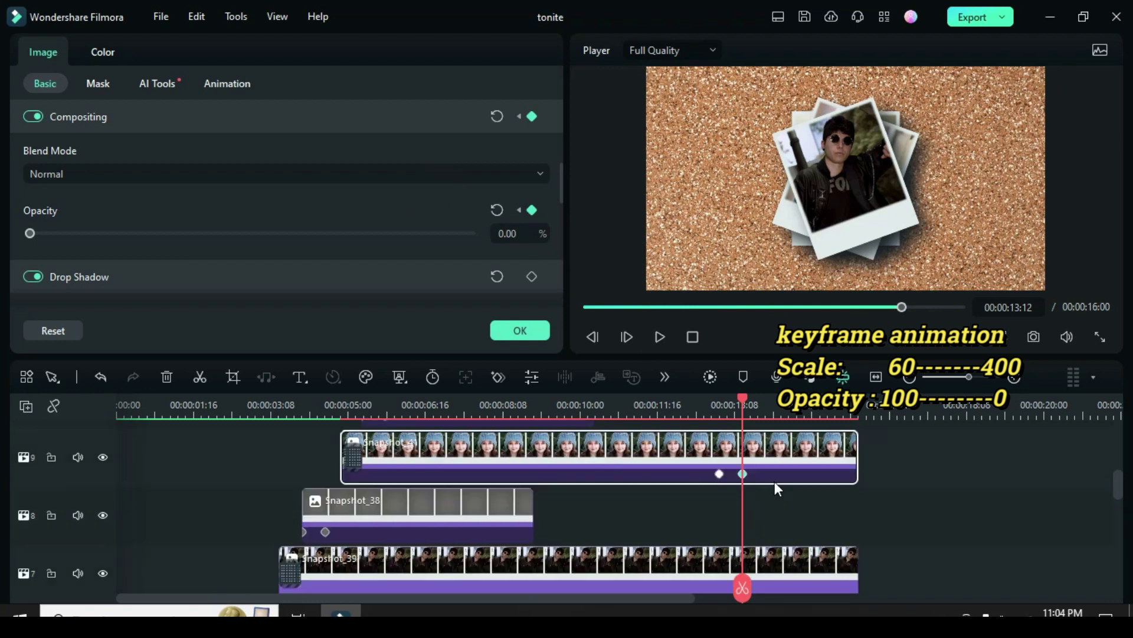
{"action": "left_click", "coordinate": [767, 482]}
{"action": "mouse_move", "coordinate": [559, 174]}
{"action": "left_mouse_down"}
{"action": "mouse_move", "coordinate": [558, 123]}
{"action": "mouse_move", "coordinate": [548, 137]}
{"action": "mouse_move", "coordinate": [556, 168]}
{"action": "left_mouse_up"}
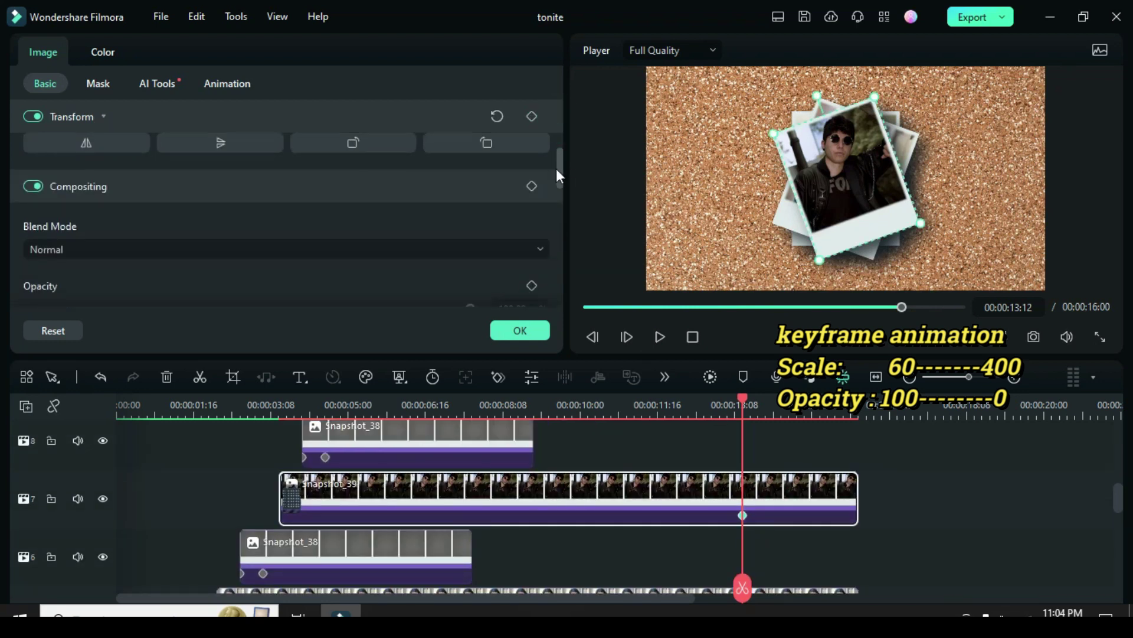
Keyframe the Snapshot_39 clip at 00:00:14:00 with scale 400% and opacity 0%.
{"action": "left_click_drag", "start_coordinate": [751, 401], "coordinate": [766, 399]}
{"action": "mouse_move", "coordinate": [558, 177]}
{"action": "left_mouse_down"}
{"action": "mouse_move", "coordinate": [557, 118]}
{"action": "mouse_move", "coordinate": [558, 177]}
{"action": "left_mouse_up"}
{"action": "key", "text": "BackSpace"}
{"action": "key", "text": "BackSpace"}
{"action": "key", "text": "BackSpace"}
{"action": "key", "text": "BackSpace"}
{"action": "key", "text": "BackSpace"}
{"action": "type", "text": "400"}
{"action": "left_click", "coordinate": [416, 157]}
{"action": "double_click", "coordinate": [510, 246]}
{"action": "type", "text": "0"}
{"action": "key", "text": "Return"}
Add scale and opacity keyframes to the Snapshot_40 clip on track 5 at 00:00:14:00.
{"action": "scroll", "coordinate": [792, 519], "scroll_direction": "down", "scroll_amount": 2}
{"action": "left_click", "coordinate": [792, 518]}
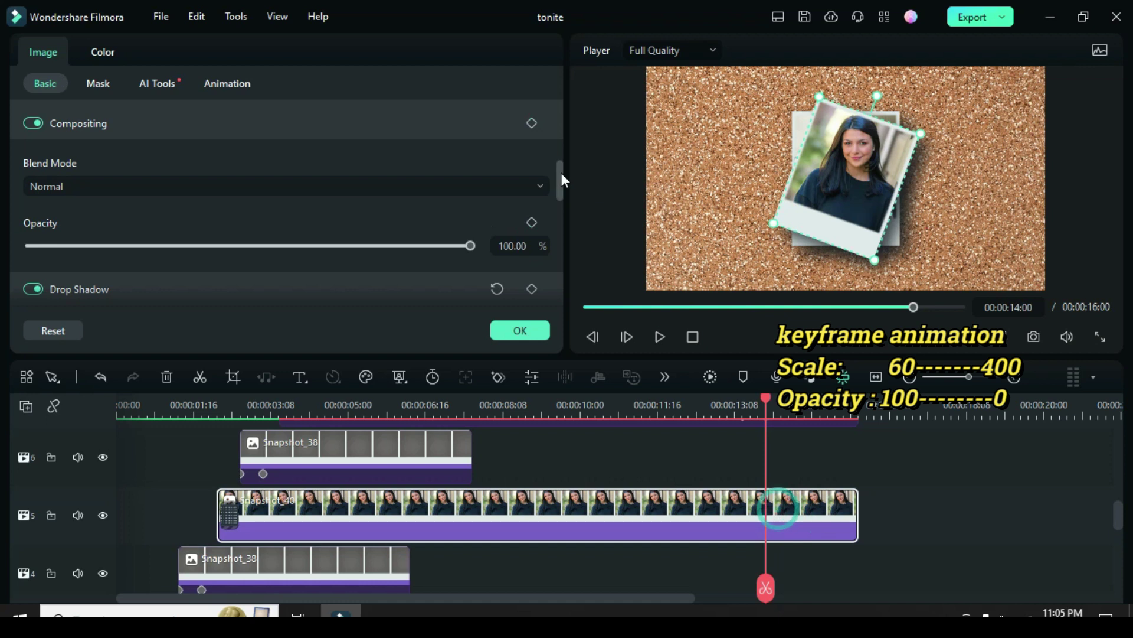
{"action": "scroll", "coordinate": [529, 183], "scroll_direction": "up", "scroll_amount": 3}
{"action": "left_click", "coordinate": [529, 181]}
{"action": "scroll", "coordinate": [531, 177], "scroll_direction": "down", "scroll_amount": 3}
{"action": "scroll", "coordinate": [531, 177], "scroll_direction": "up", "scroll_amount": 3}
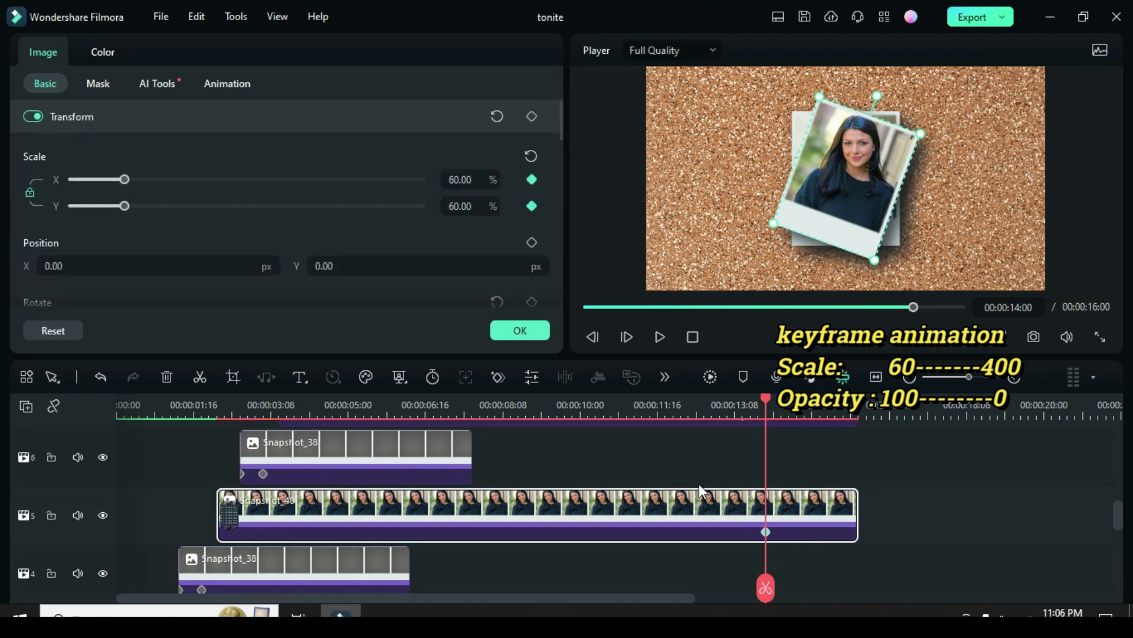
Keyframe the Snapshot_40 clip at 00:00:14:12 with scale 400% and opacity 0%.
{"action": "left_click_drag", "start_coordinate": [767, 398], "coordinate": [789, 399]}
{"action": "left_click", "coordinate": [462, 179]}
{"action": "type", "text": "400"}
{"action": "key", "text": "Return"}
{"action": "left_click_drag", "start_coordinate": [562, 123], "coordinate": [561, 196]}
{"action": "left_click", "coordinate": [525, 241]}
{"action": "type", "text": "0"}
{"action": "key", "text": "Return"}
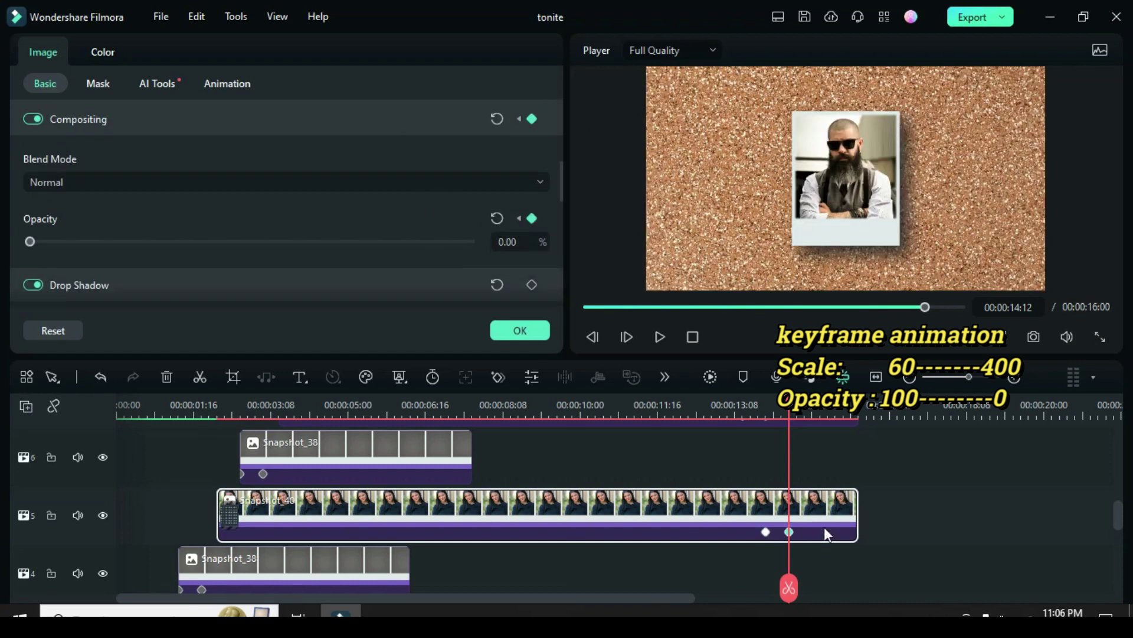
Add scale and opacity keyframes to the Snapshot_44 clip on track 3 at 00:00:14:12.
{"action": "scroll", "coordinate": [472, 519], "scroll_direction": "down", "scroll_amount": 3}
{"action": "left_click", "coordinate": [448, 531]}
{"action": "left_click", "coordinate": [530, 172]}
{"action": "scroll", "coordinate": [566, 157], "scroll_direction": "down", "scroll_amount": 4}
{"action": "left_click", "coordinate": [531, 233]}
{"action": "left_click_drag", "start_coordinate": [561, 194], "coordinate": [560, 118]}
Keyframe the Snapshot_44 clip at 00:00:15:00 with scale 400% and opacity 0%.
{"action": "left_click", "coordinate": [812, 413]}
{"action": "left_click", "coordinate": [467, 179]}
{"action": "type", "text": "400"}
{"action": "key", "text": "Return"}
{"action": "left_click_drag", "start_coordinate": [546, 122], "coordinate": [552, 172]}
{"action": "left_click", "coordinate": [520, 275]}
{"action": "type", "text": "0"}
{"action": "left_click", "coordinate": [434, 243]}
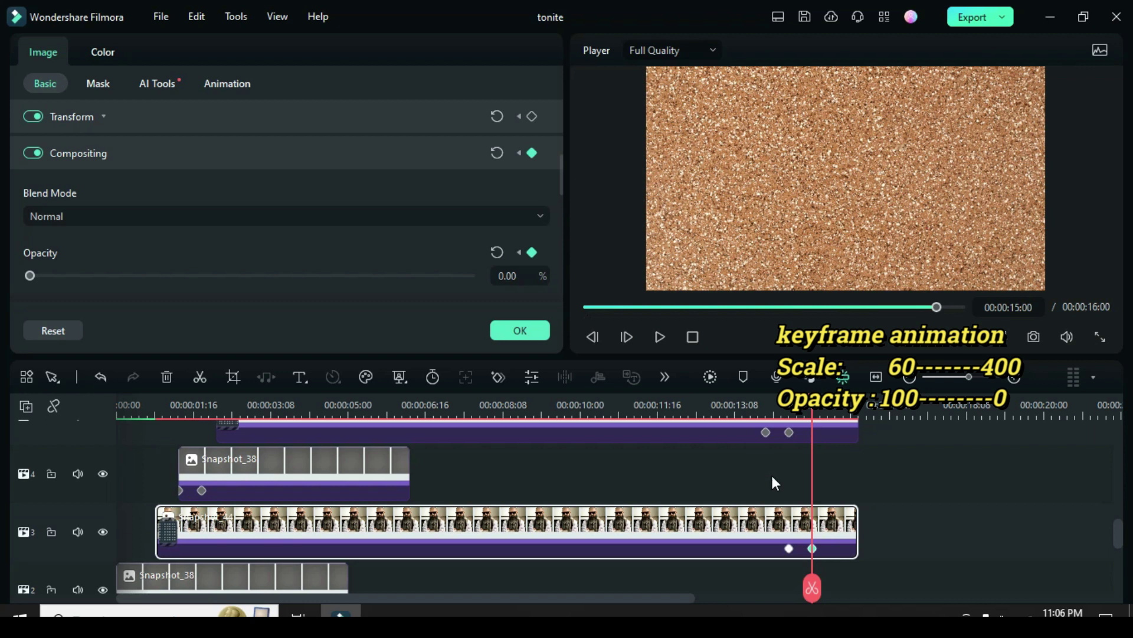
Render the full timeline preview and play the finished slideshow from the beginning.
{"action": "scroll", "coordinate": [756, 448], "scroll_direction": "down", "scroll_amount": 2}
{"action": "left_click", "coordinate": [586, 306]}
{"action": "scroll", "coordinate": [664, 532], "scroll_direction": "up", "scroll_amount": 10}
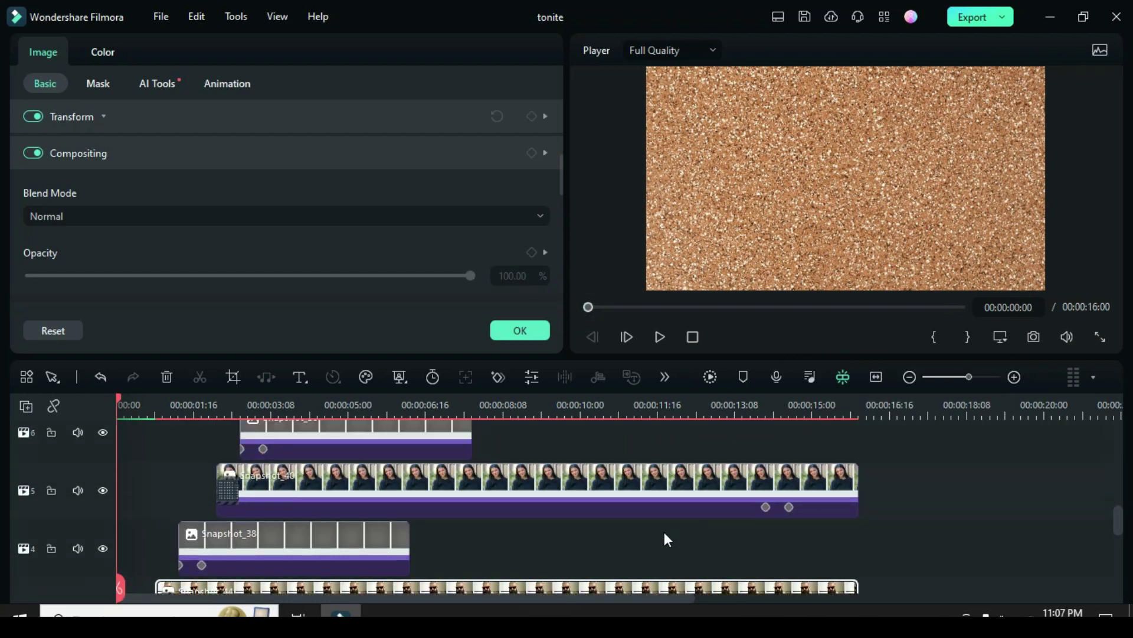
{"action": "scroll", "coordinate": [663, 530], "scroll_direction": "up", "scroll_amount": 1}
{"action": "left_click", "coordinate": [710, 377]}
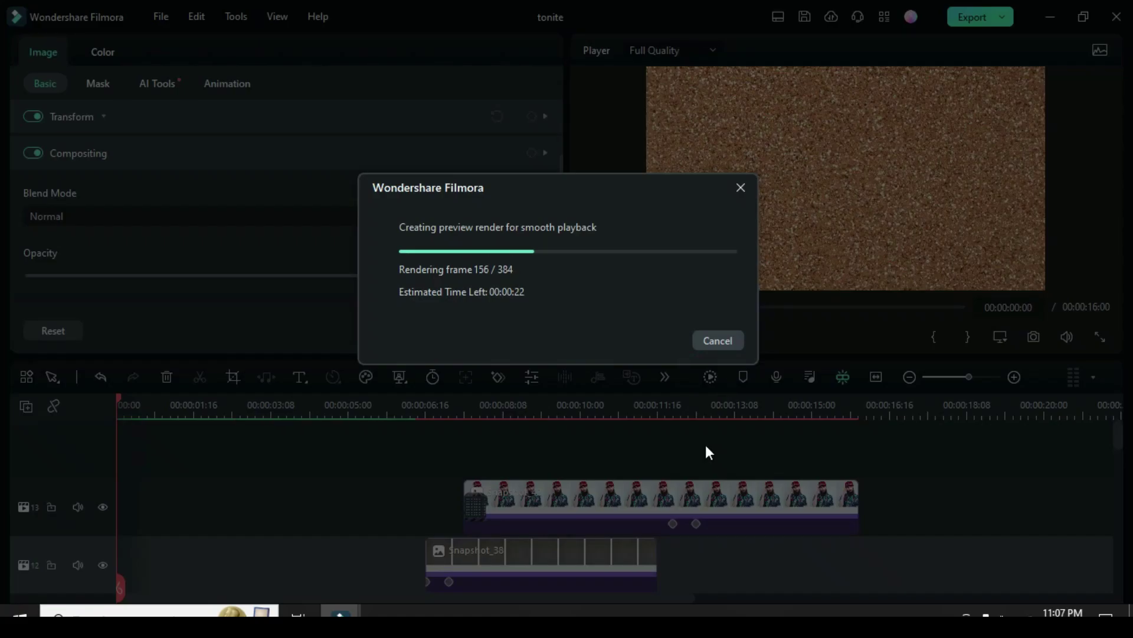
{"action": "left_click", "coordinate": [659, 337]}
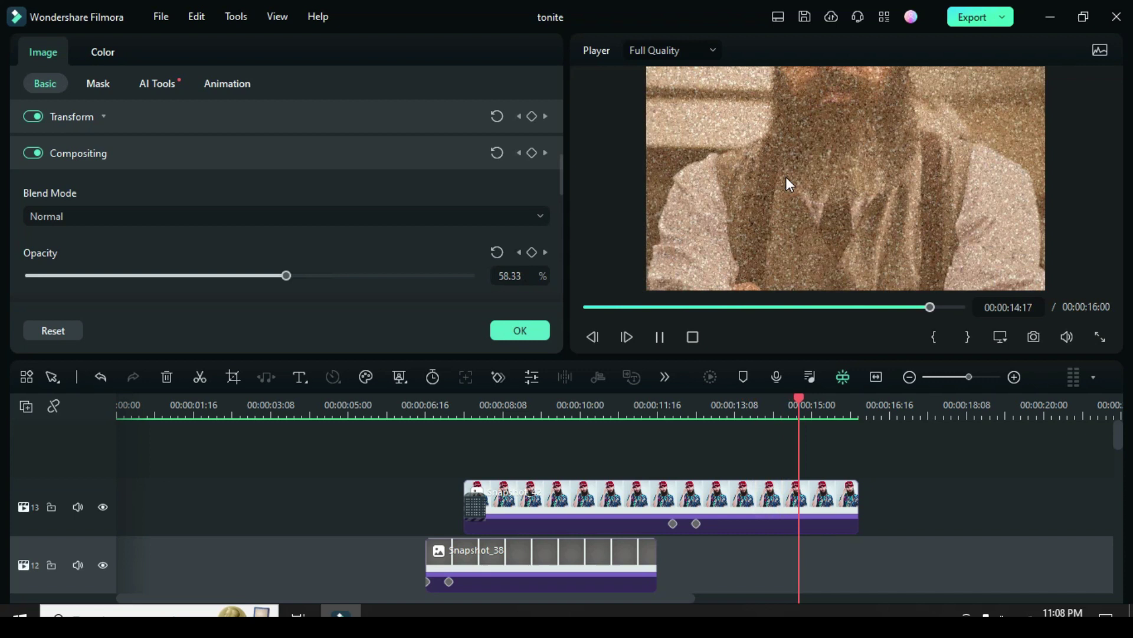
Add the Heartbeat shake effect above the track 13 snapshot at 00:00:10:20 and shorten it to about one second.
{"action": "left_click_drag", "start_coordinate": [859, 437], "coordinate": [618, 438]}
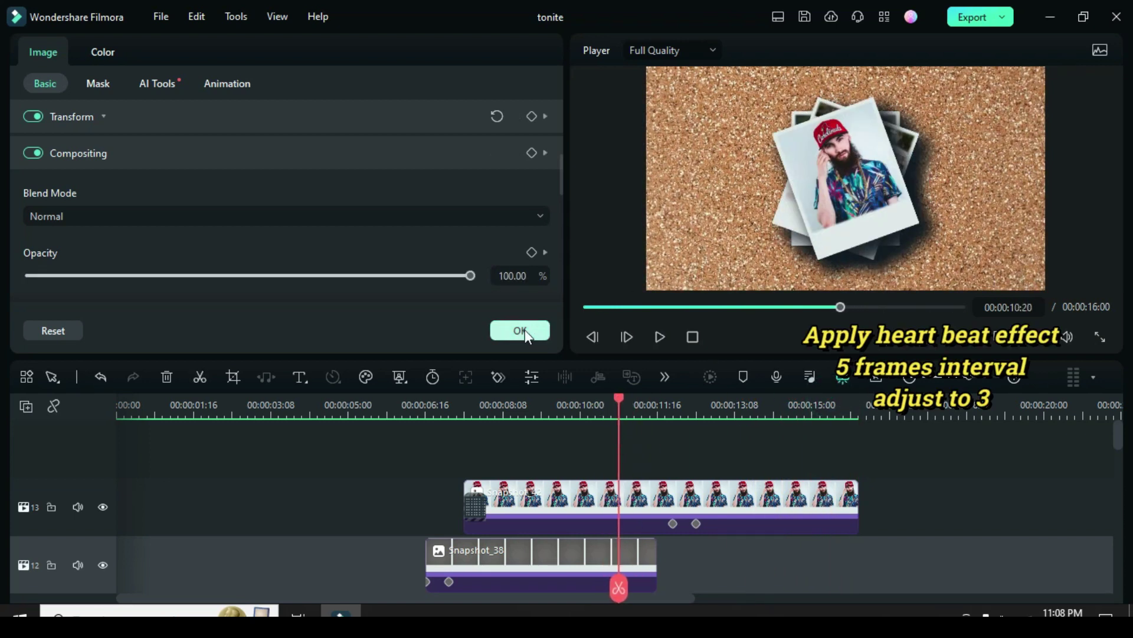
{"action": "left_click", "coordinate": [526, 329]}
{"action": "left_click", "coordinate": [353, 61]}
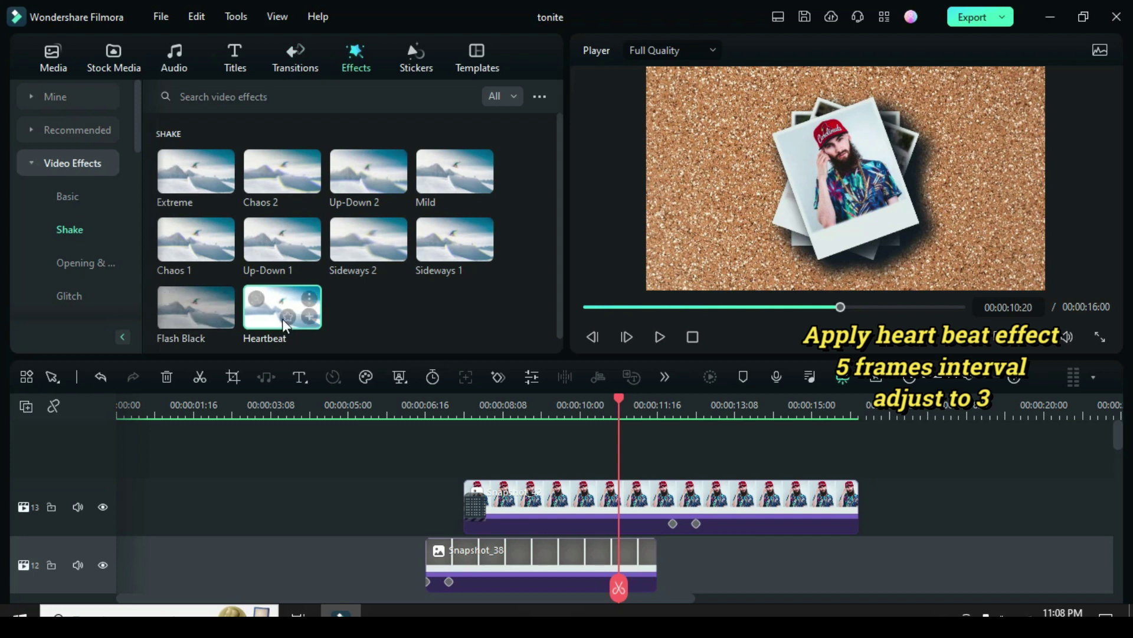
{"action": "left_click_drag", "start_coordinate": [279, 305], "coordinate": [621, 466]}
{"action": "left_click_drag", "start_coordinate": [848, 464], "coordinate": [665, 467]}
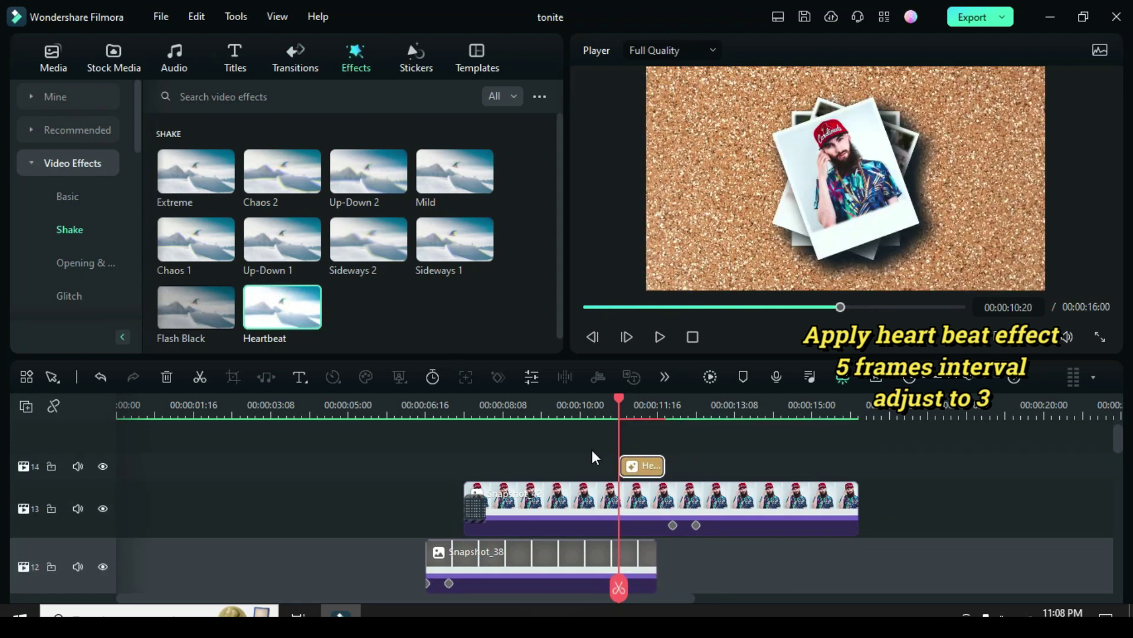
Set the Heartbeat effect's interval to 3 and render the timeline preview.
{"action": "double_click", "coordinate": [642, 467]}
{"action": "left_click", "coordinate": [520, 179]}
{"action": "key", "text": "Return"}
{"action": "left_click", "coordinate": [520, 330]}
{"action": "left_click", "coordinate": [706, 375]}
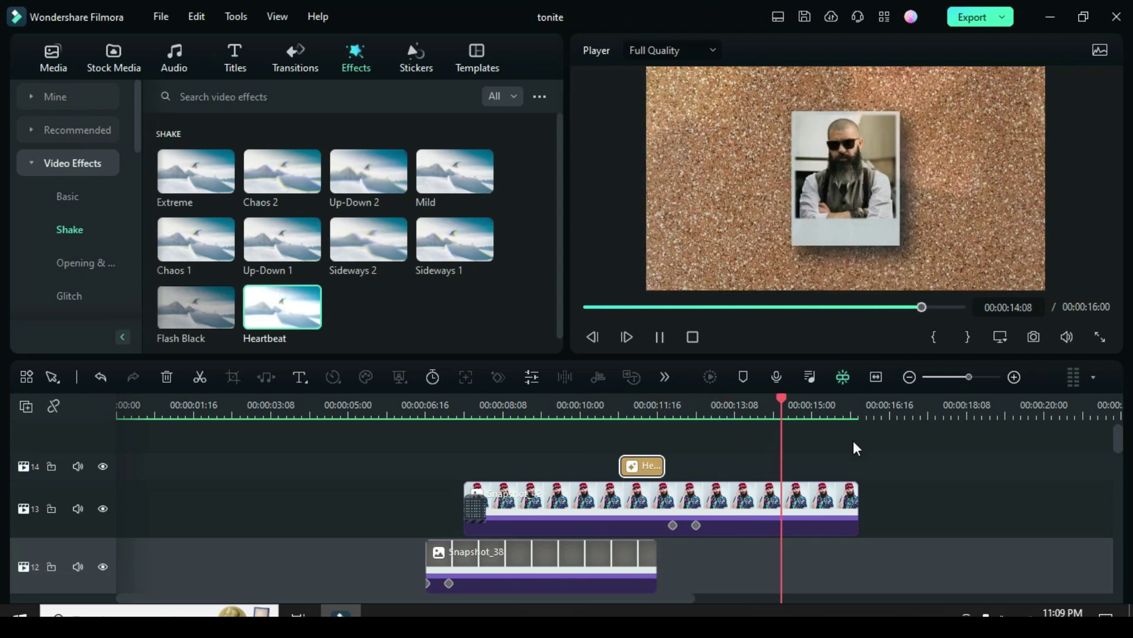
Place the Art Title 30 title on track 2, starting at 00:00:14:12.
{"action": "left_click", "coordinate": [763, 404]}
{"action": "scroll", "coordinate": [811, 451], "scroll_direction": "down", "scroll_amount": 5}
{"action": "scroll", "coordinate": [812, 451], "scroll_direction": "down", "scroll_amount": 5}
{"action": "left_click_drag", "start_coordinate": [769, 399], "coordinate": [790, 399]}
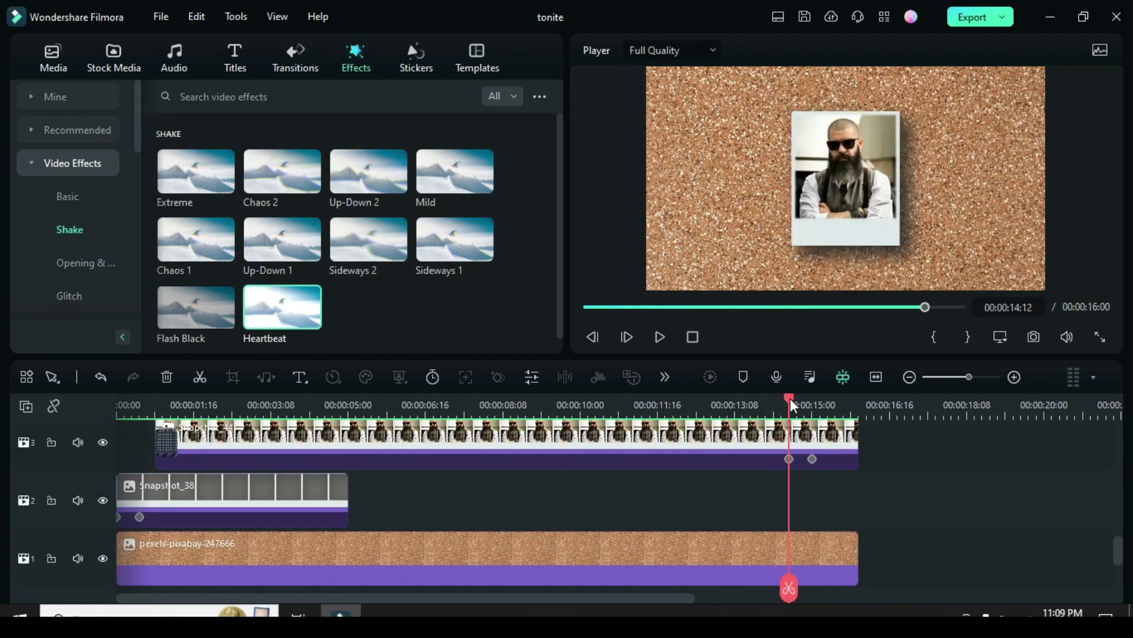
{"action": "left_click", "coordinate": [234, 56]}
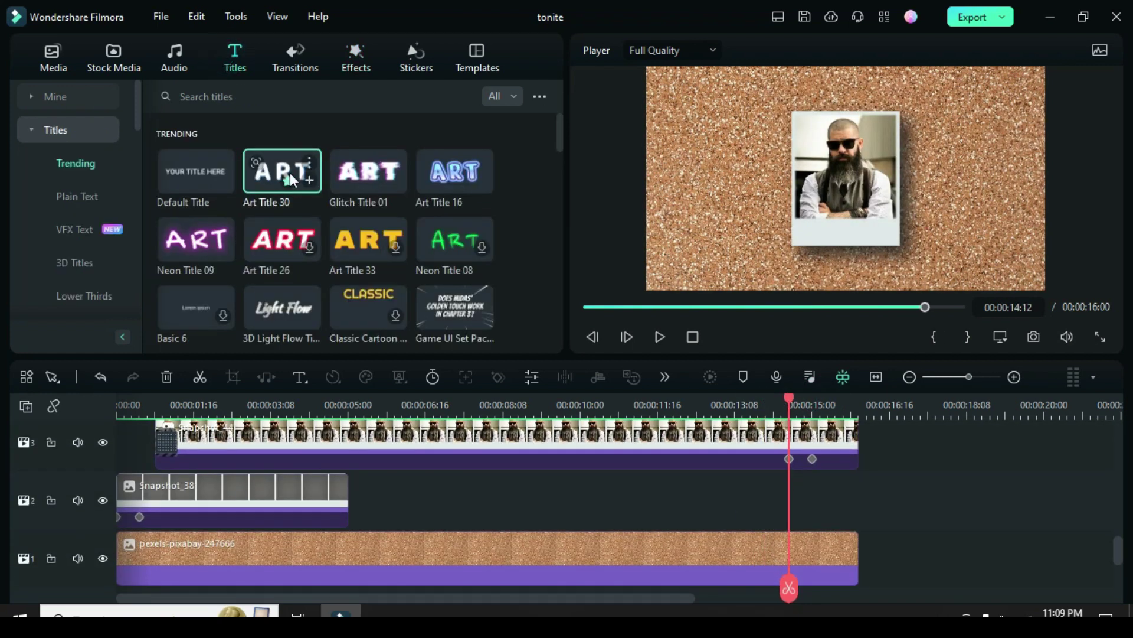
{"action": "left_click_drag", "start_coordinate": [306, 178], "coordinate": [804, 508]}
Split the title clip at 00:00:16:00 and delete the part extending past the cork background.
{"action": "left_click_drag", "start_coordinate": [795, 408], "coordinate": [859, 404]}
{"action": "left_click", "coordinate": [199, 376]}
{"action": "left_click", "coordinate": [167, 376]}
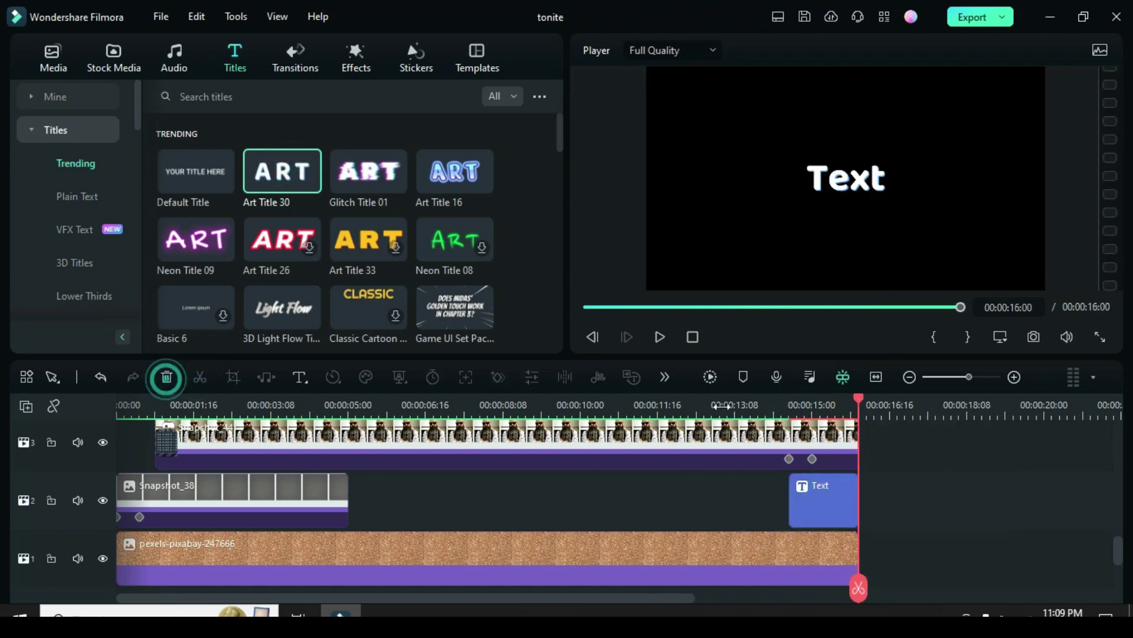
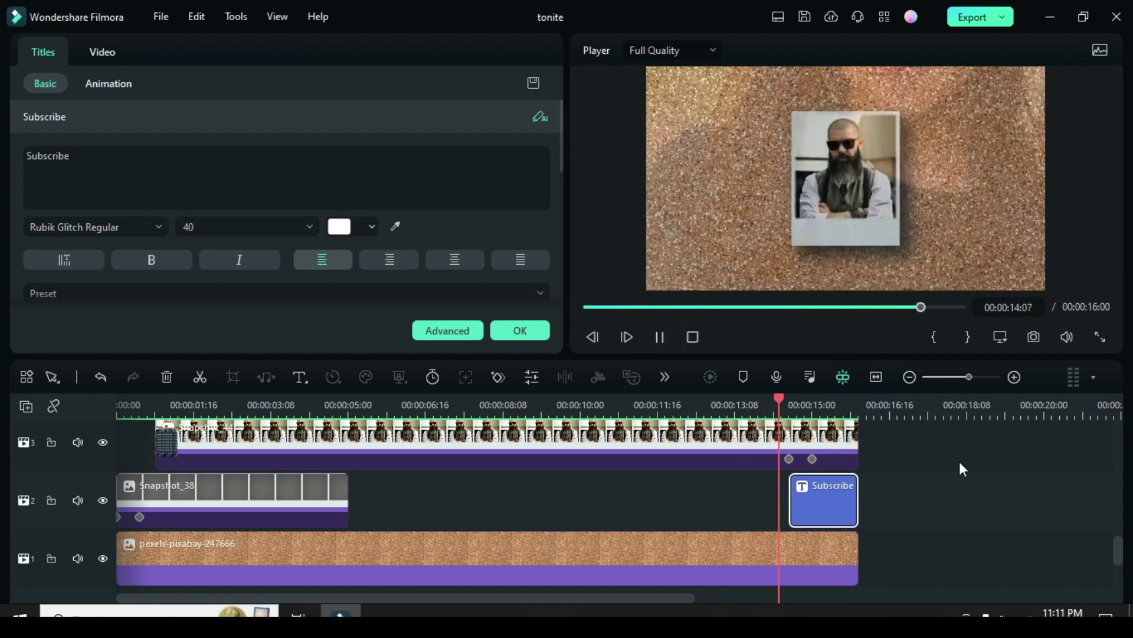
Look through the stacked tracks and play the slideshow from the beginning to check the Heartbeat effect and the Subscribe title.
{"action": "left_click", "coordinate": [588, 306]}
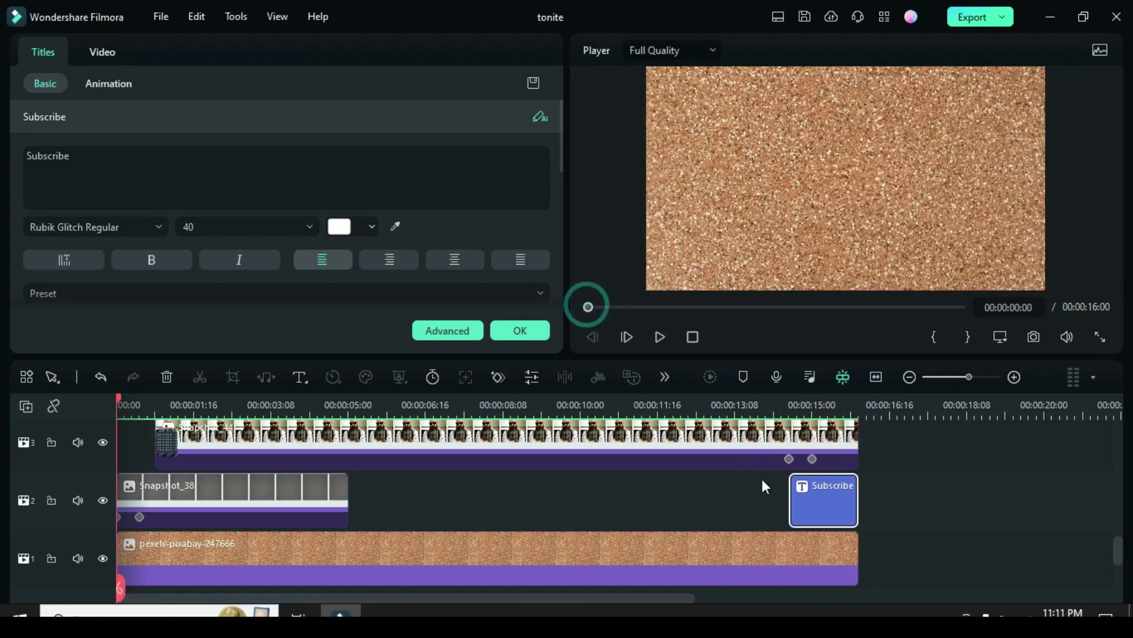
{"action": "scroll", "coordinate": [762, 478], "scroll_direction": "up", "scroll_amount": 10}
{"action": "scroll", "coordinate": [754, 490], "scroll_direction": "down", "scroll_amount": 9}
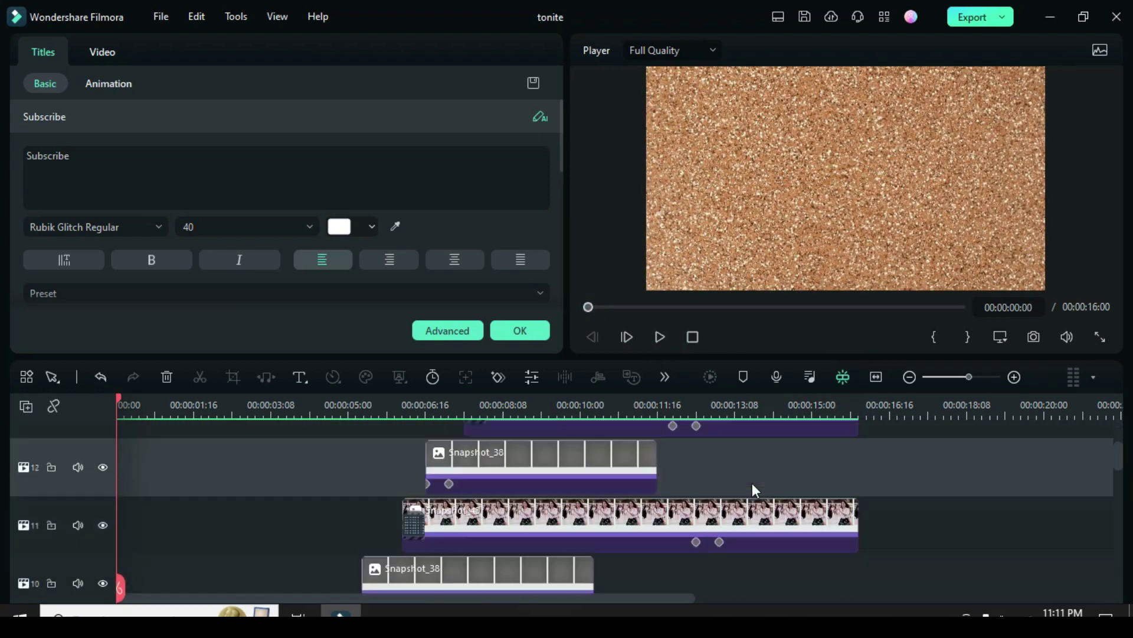
{"action": "scroll", "coordinate": [752, 482], "scroll_direction": "up", "scroll_amount": 1}
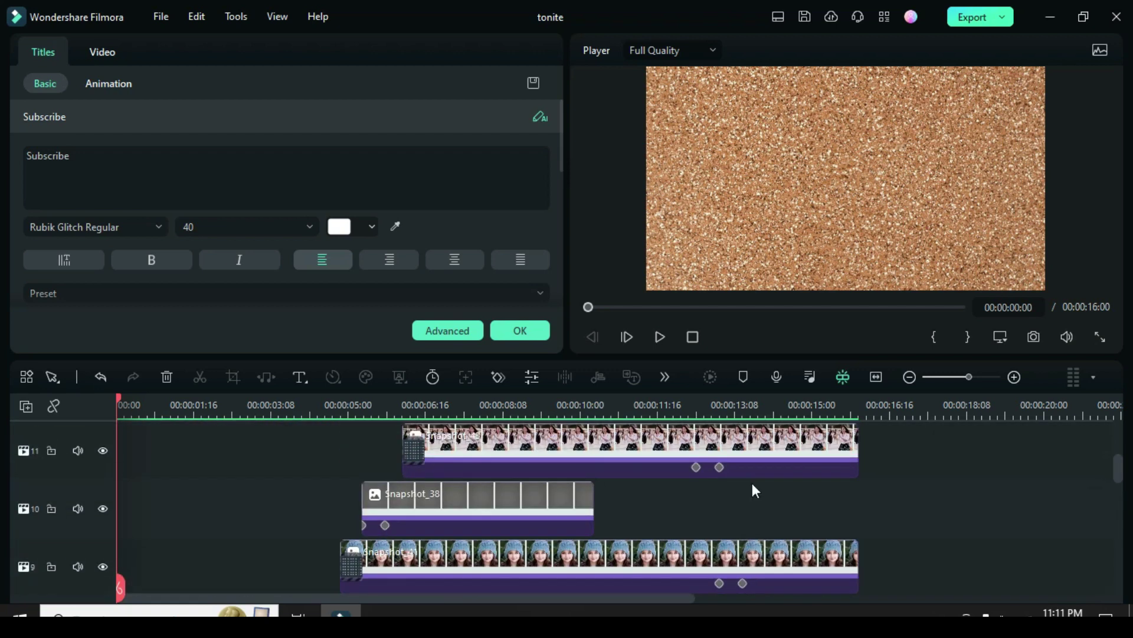
{"action": "scroll", "coordinate": [744, 490], "scroll_direction": "down", "scroll_amount": 4}
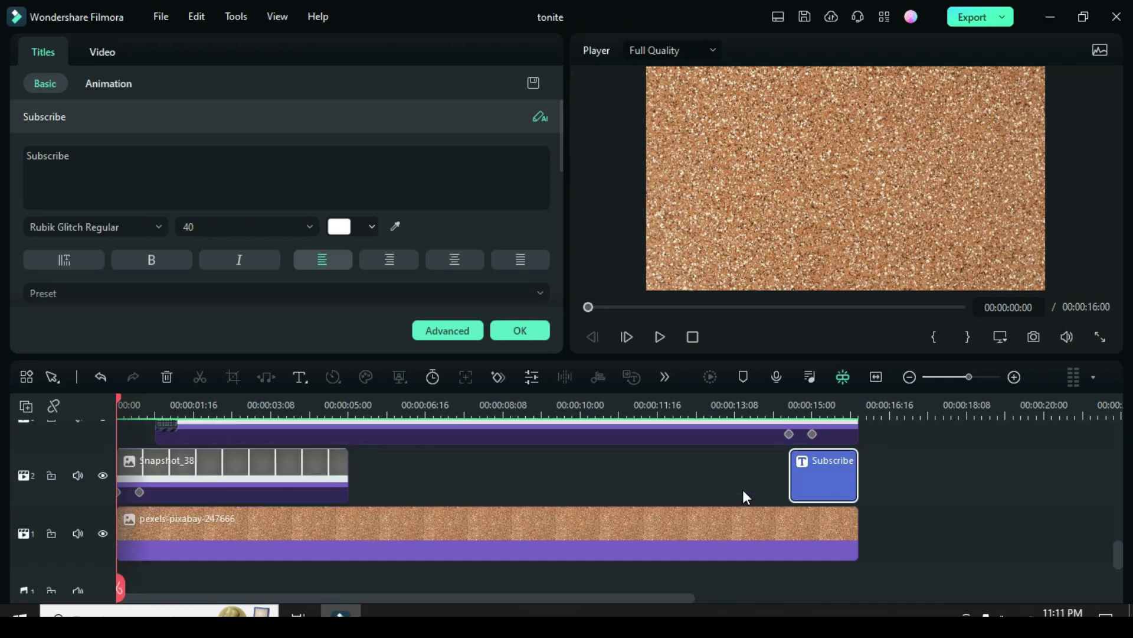
{"action": "left_click", "coordinate": [661, 339]}
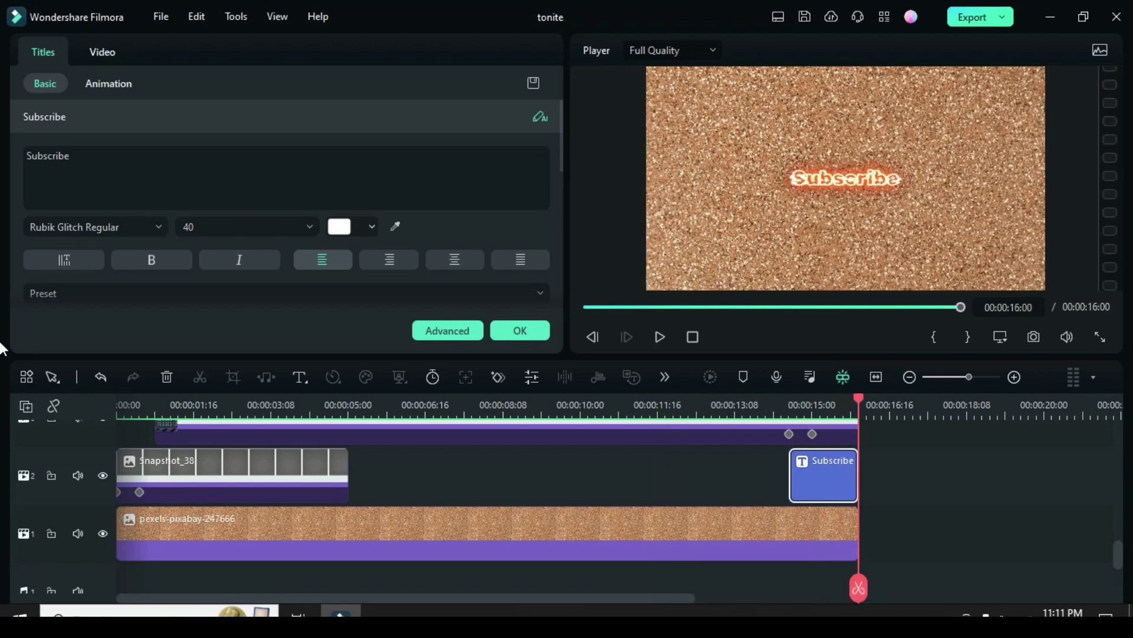
{"action": "left_click", "coordinate": [584, 308]}
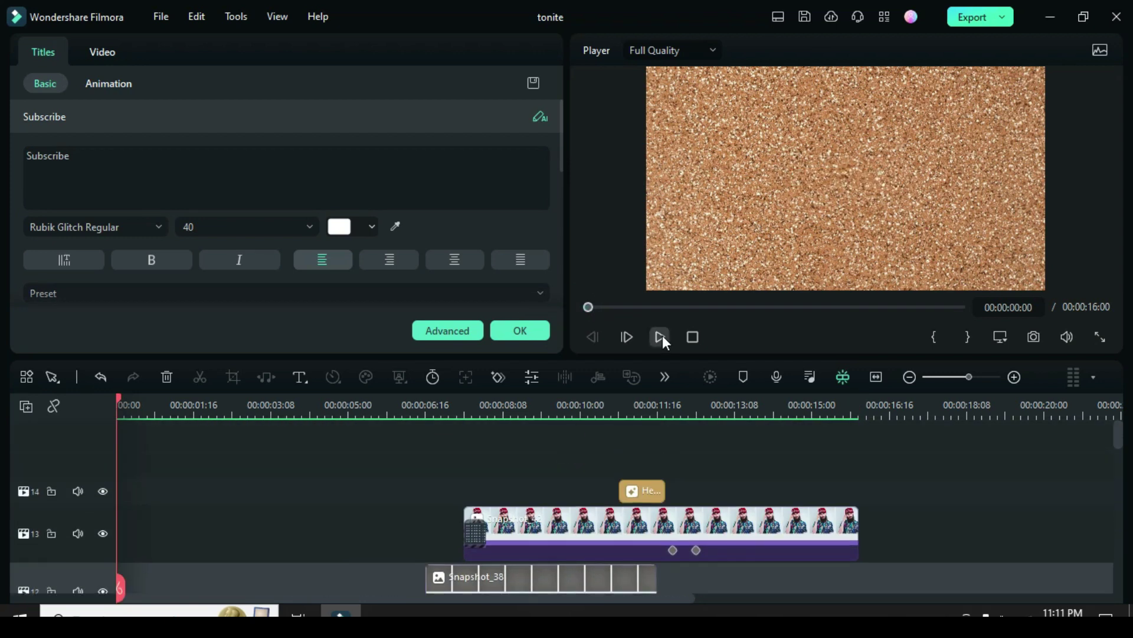
{"action": "left_click", "coordinate": [660, 337]}
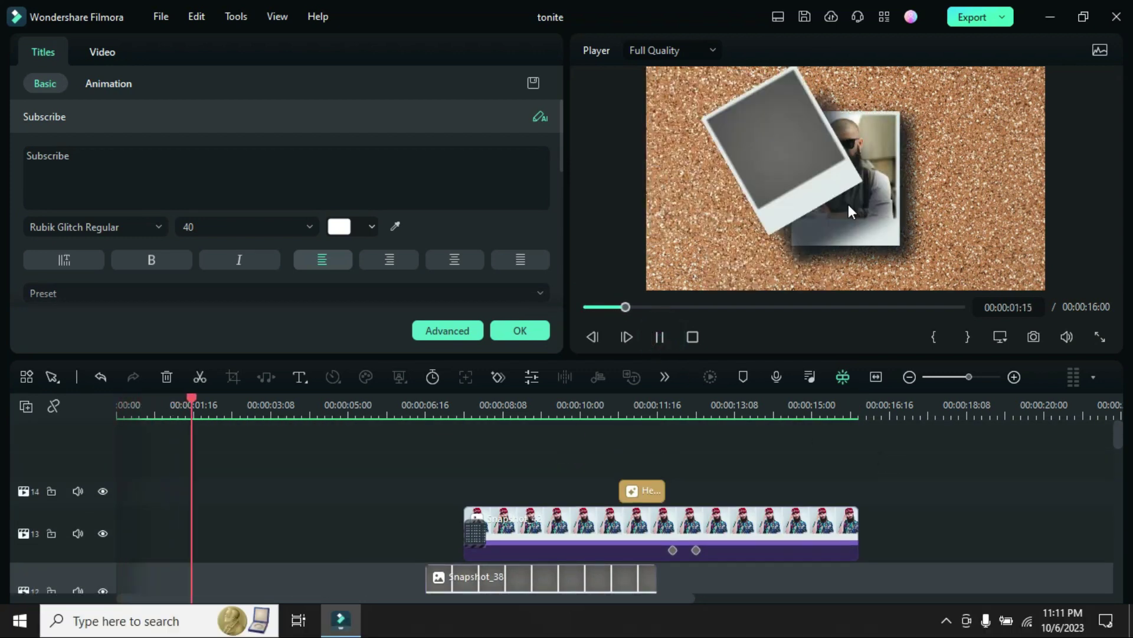